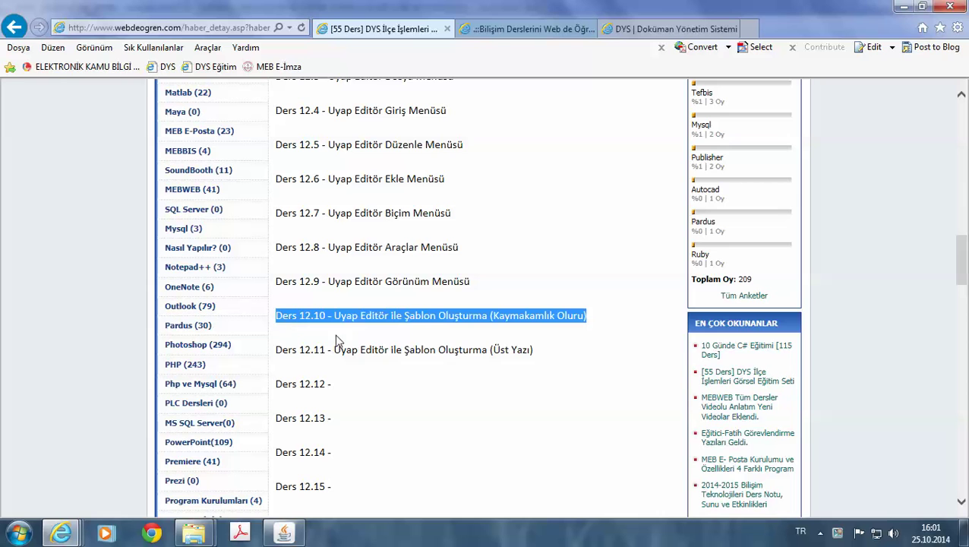
# Minimize Internet Explorer to bring the DYS Giden Evrak Oluşturma form into view.
pyautogui.click(902, 7)
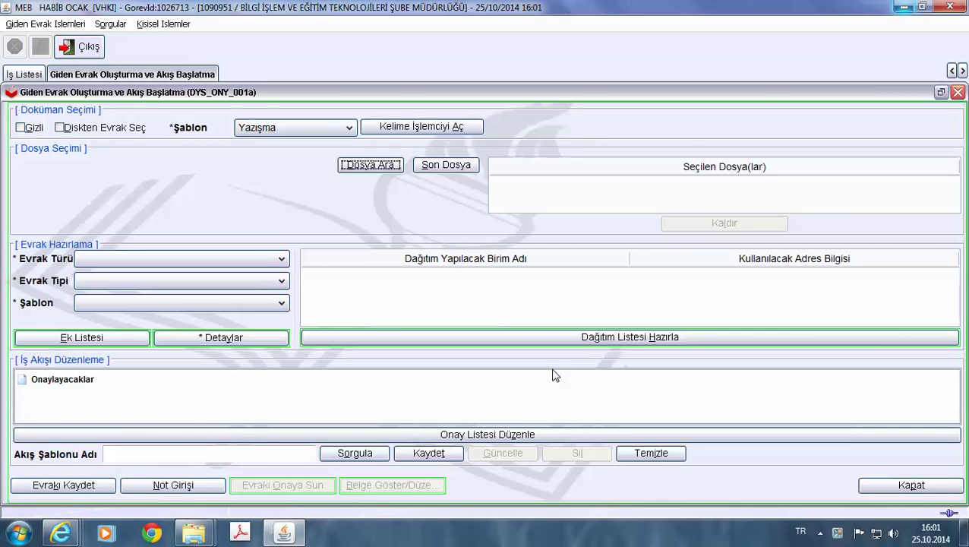
# Launch the word-processor editor from DYS, then minimize the editor and DYS to reach the desktop.
pyautogui.click(414, 128)
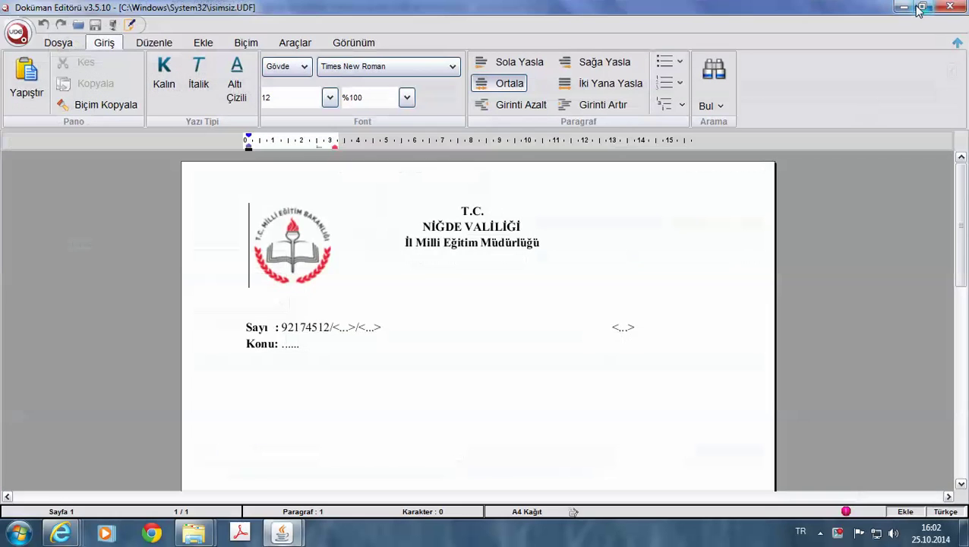
pyautogui.click(902, 7)
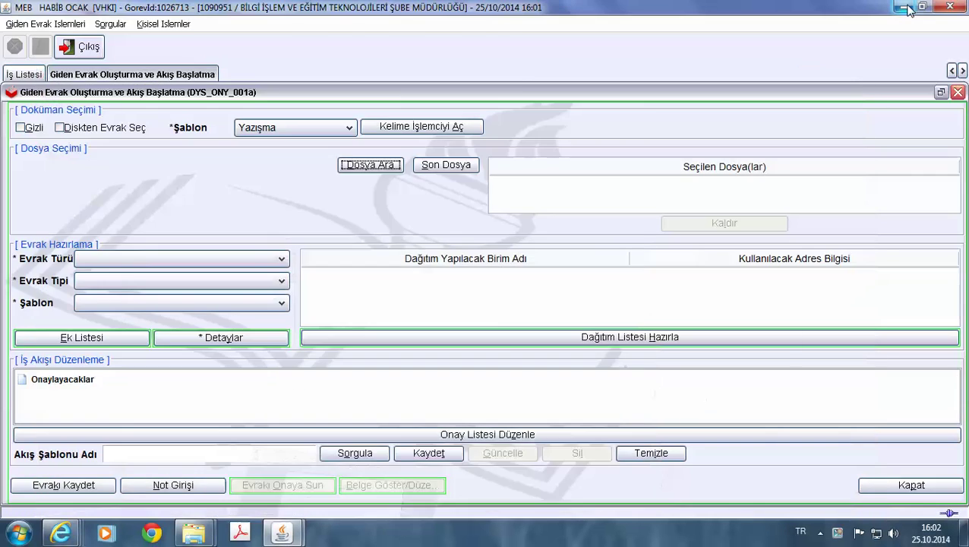
pyautogui.click(902, 7)
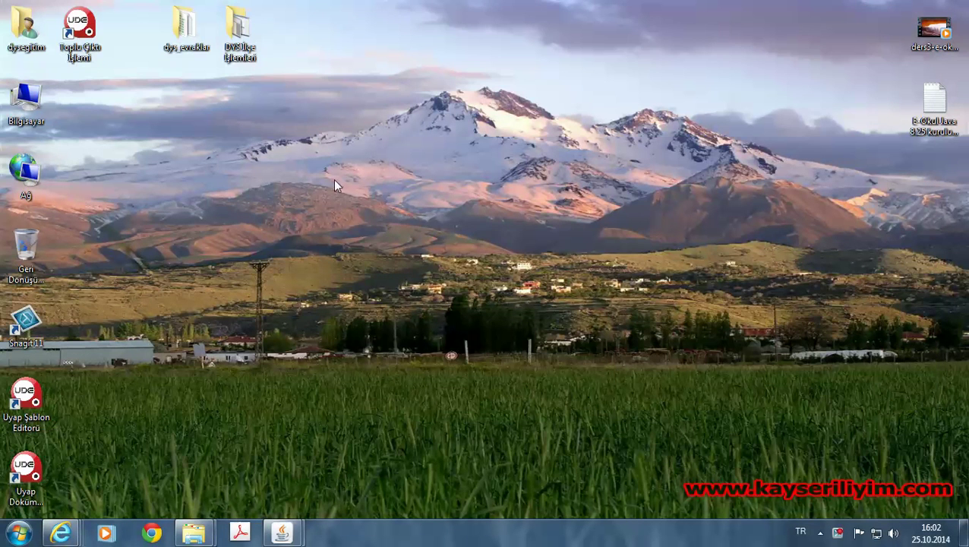
# Create a new desktop folder named 'DYS Yazışma Şablonları'.
pyautogui.rightClick(272, 151)
pyautogui.moveTo(331, 305)
pyautogui.click(499, 303)
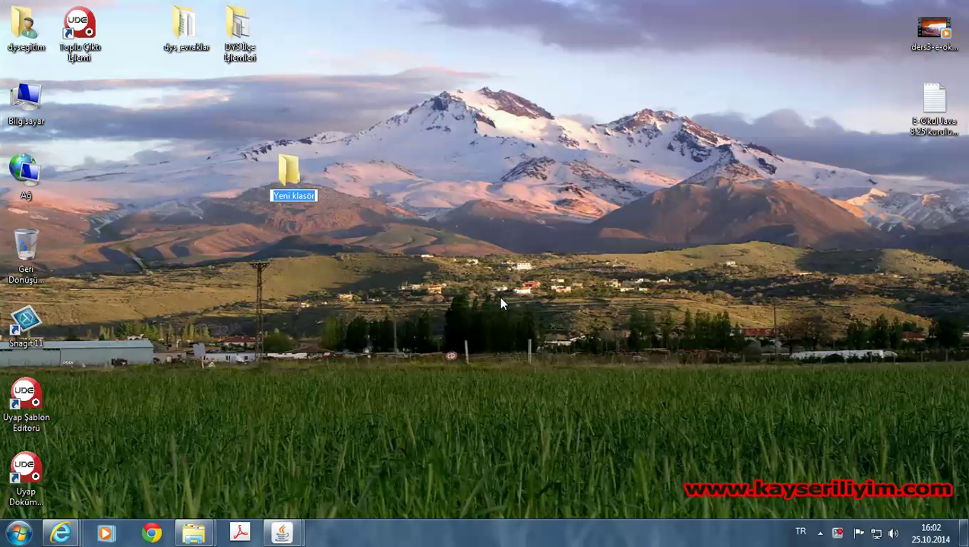
pyautogui.write('DYS')
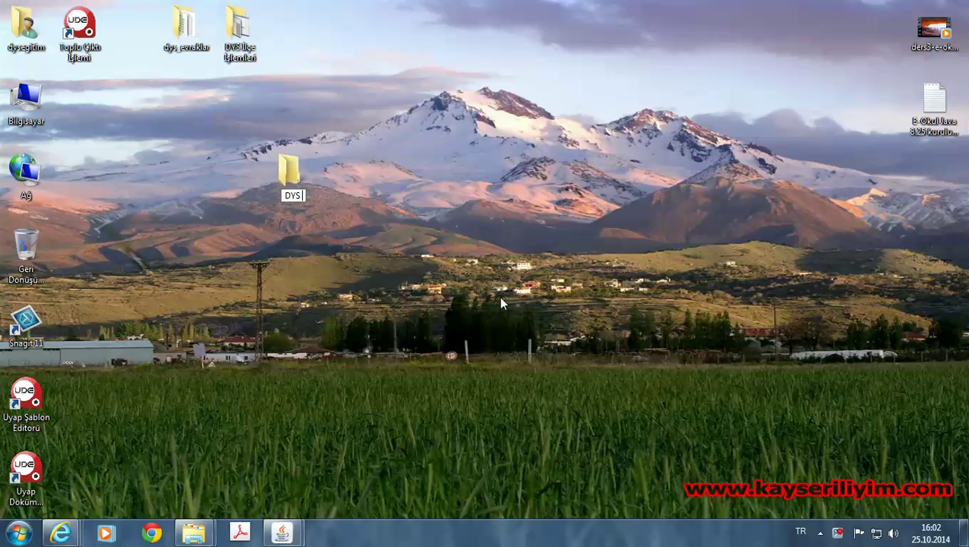
pyautogui.write(' Yazışma Ş')
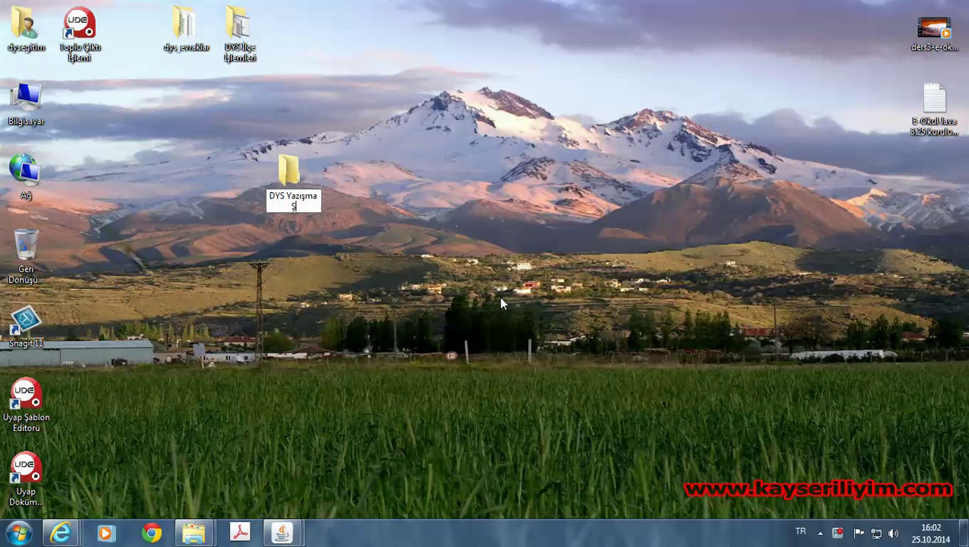
pyautogui.write('ablonları')
pyautogui.press('Return')
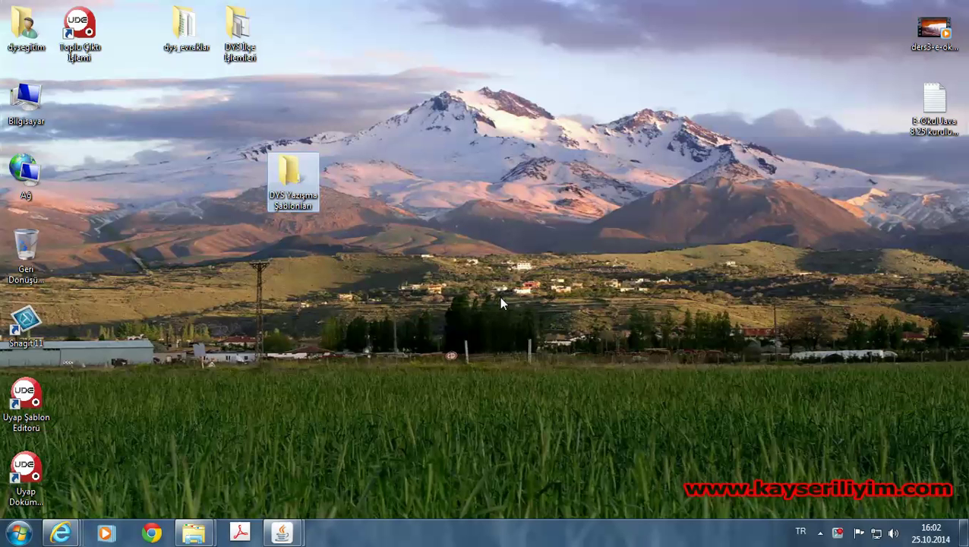
# Open DYS Yazışma Şablonları and add subfolders 'Bilgi İşlem' and 'Mesleki Teknik'.
pyautogui.doubleClick(292, 174)
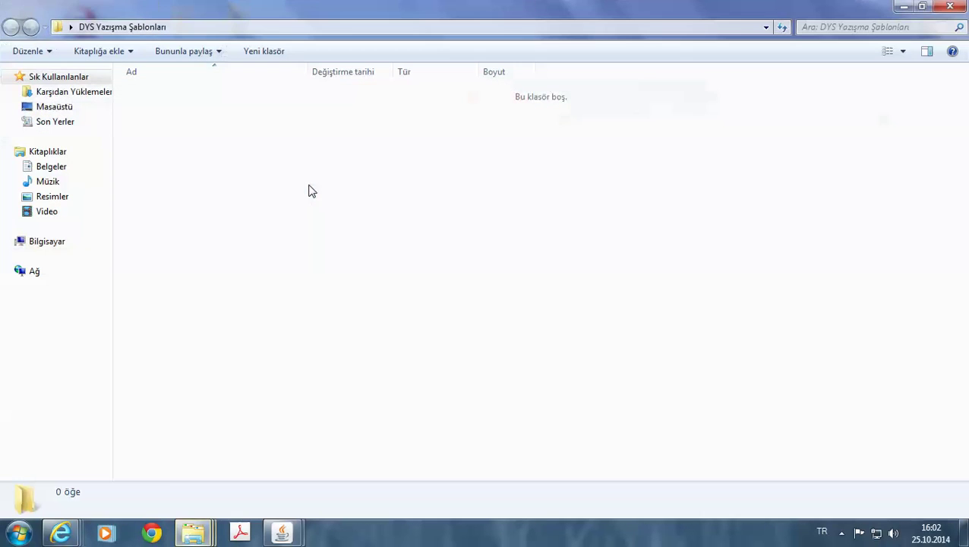
pyautogui.rightClick(224, 140)
pyautogui.moveTo(309, 331)
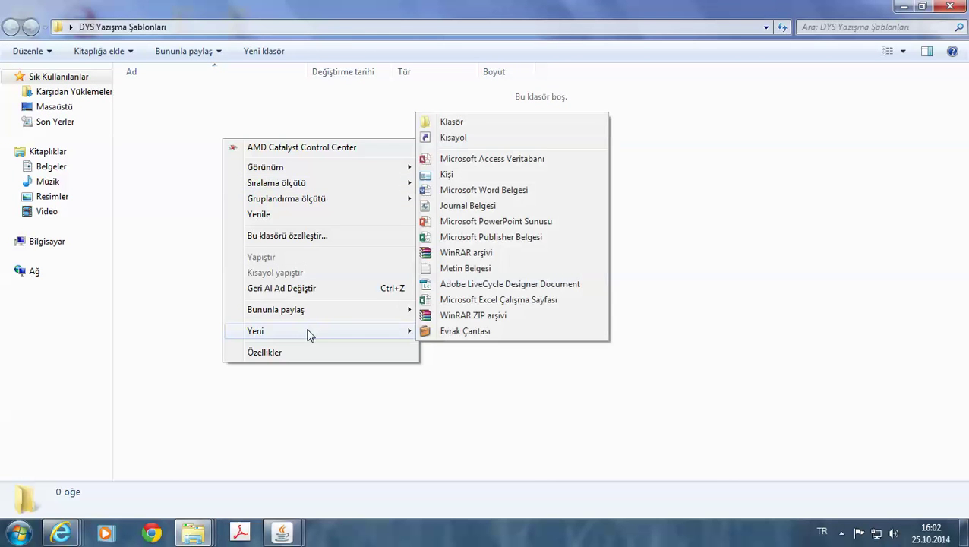
pyautogui.click(450, 121)
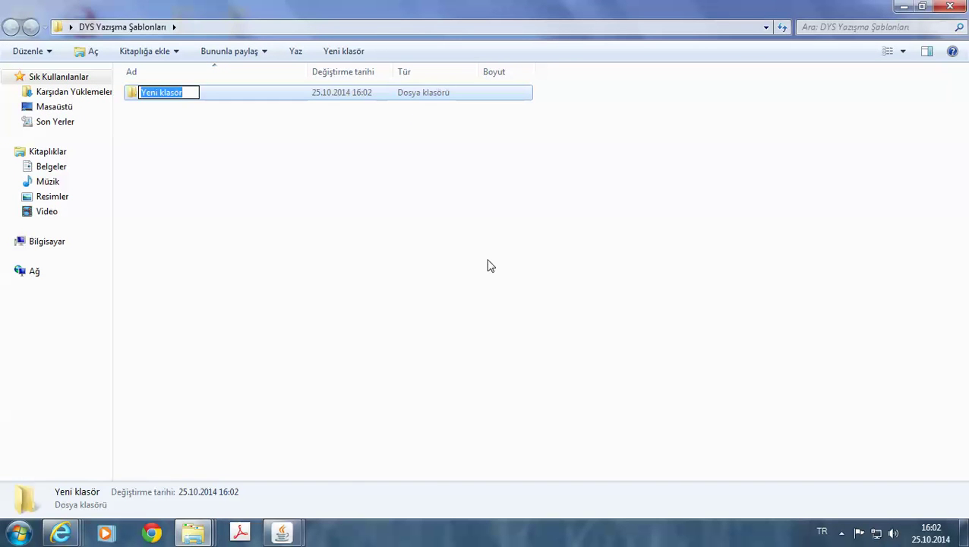
pyautogui.write('Bilgi İşlem')
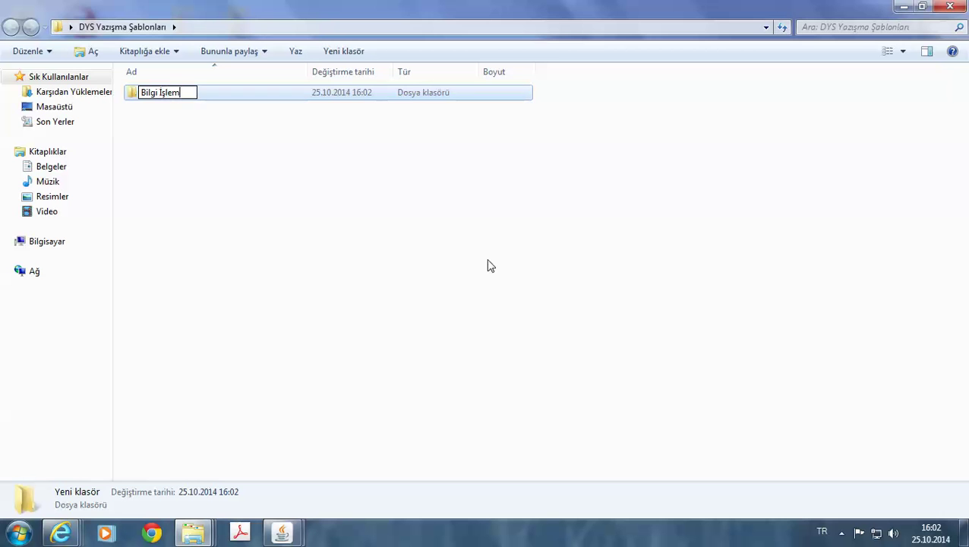
pyautogui.press('Return')
pyautogui.rightClick(167, 131)
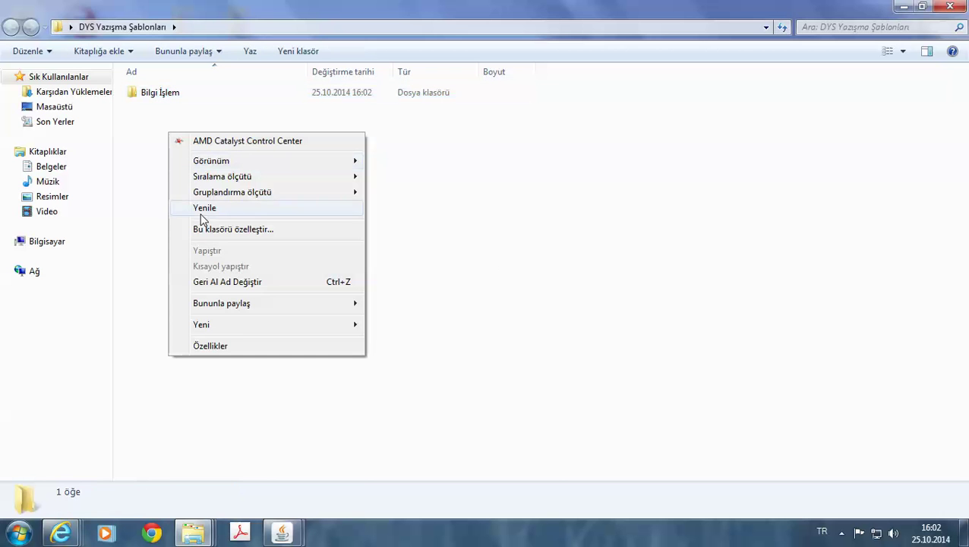
pyautogui.moveTo(264, 325)
pyautogui.click(396, 327)
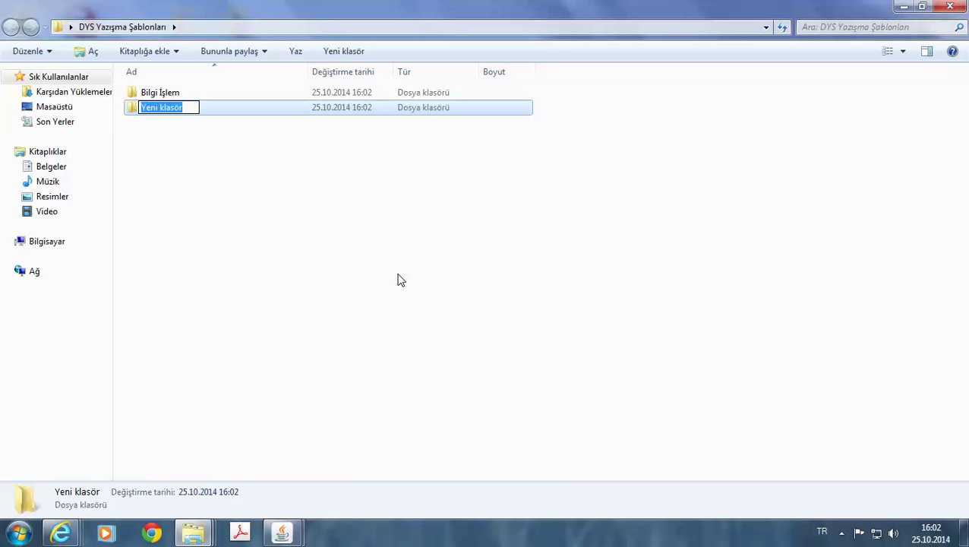
pyautogui.write('Mesl')
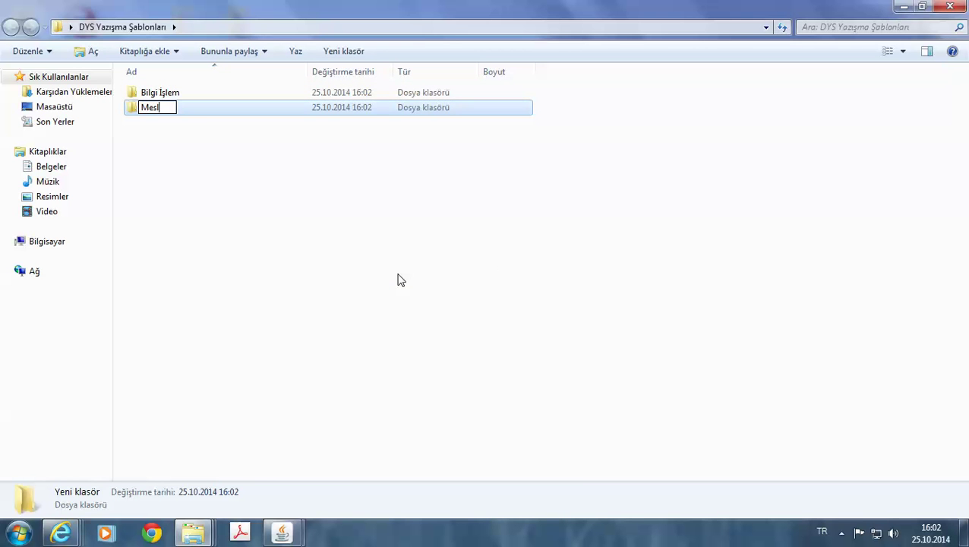
pyautogui.write('eki Teknik')
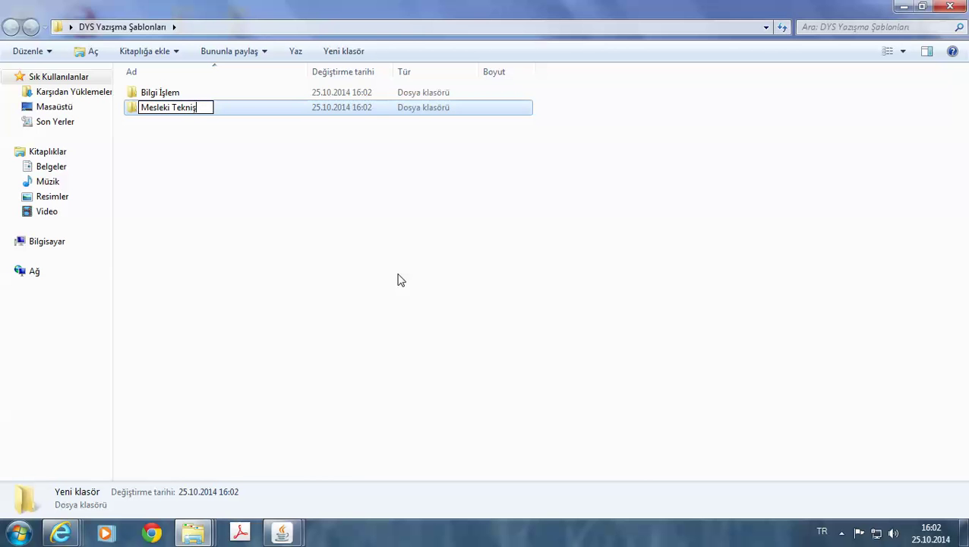
pyautogui.press('Return')
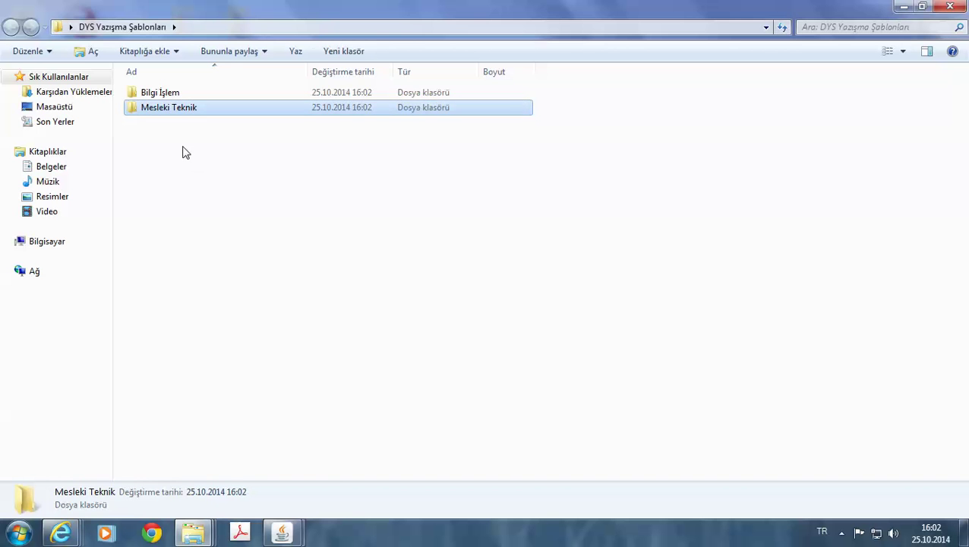
# Add subfolders 'Hayat Boyu' and 'İnsan Kaynakları' in DYS Yazışma Şablonları.
pyautogui.rightClick(183, 146)
pyautogui.moveTo(271, 343)
pyautogui.click(426, 130)
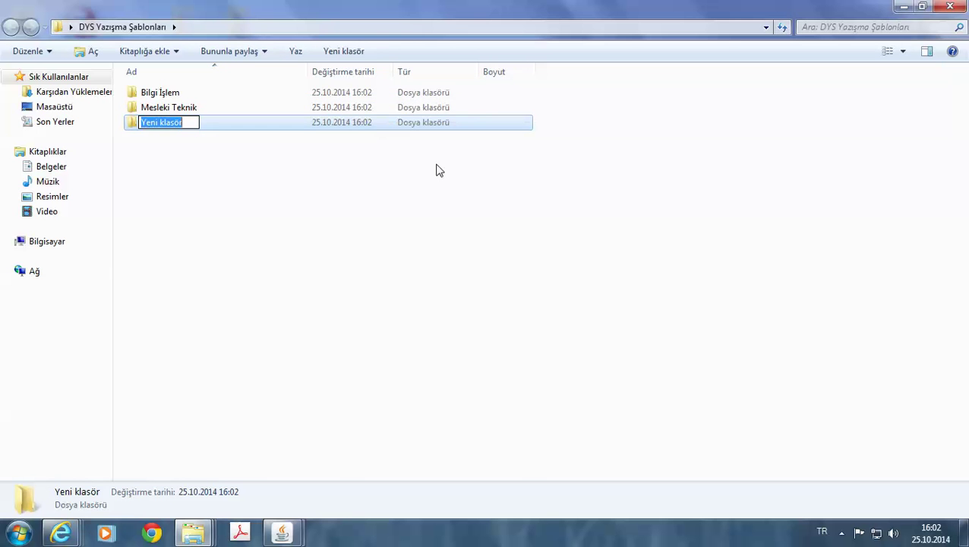
pyautogui.write('Hayat ')
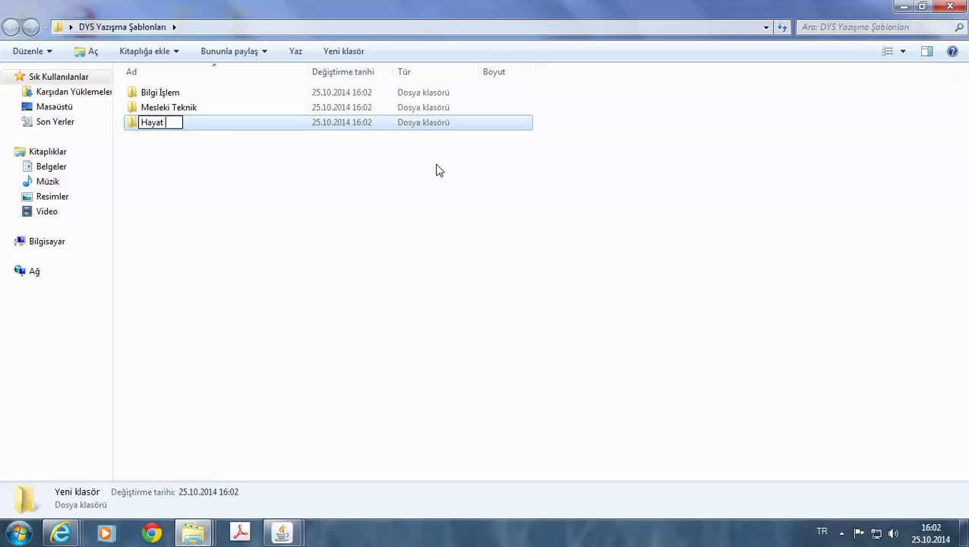
pyautogui.write('Boyu')
pyautogui.press('Return')
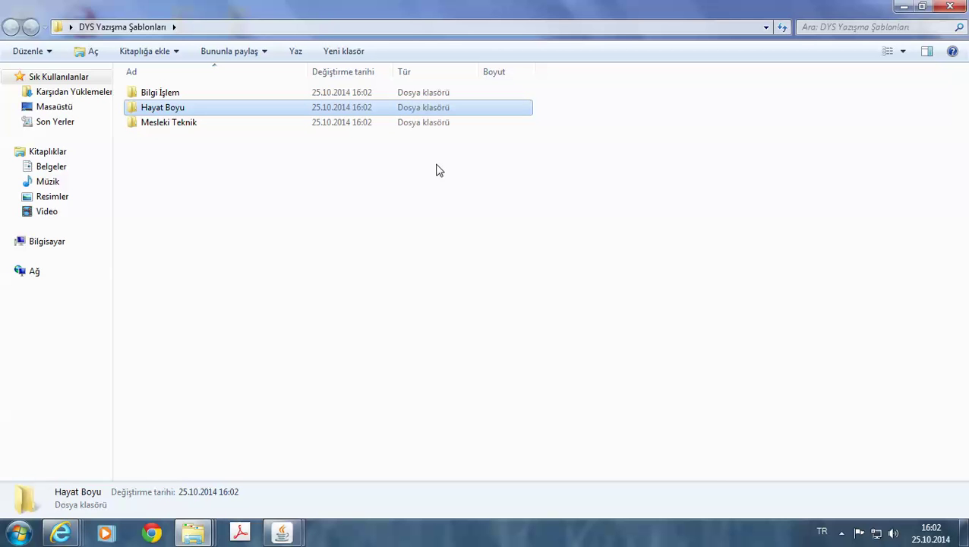
pyautogui.rightClick(224, 166)
pyautogui.moveTo(284, 363)
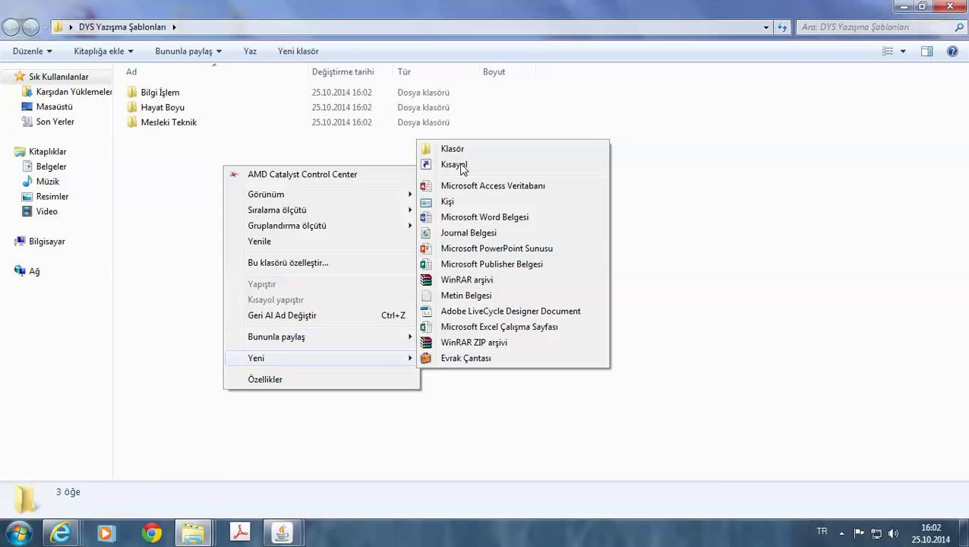
pyautogui.click(456, 149)
pyautogui.write('İ')
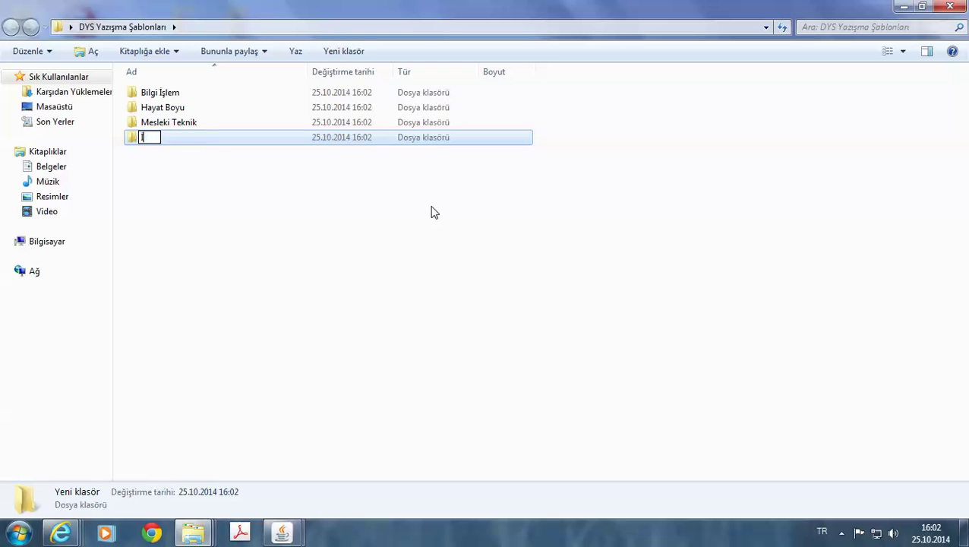
pyautogui.write('nsan Kaynakla')
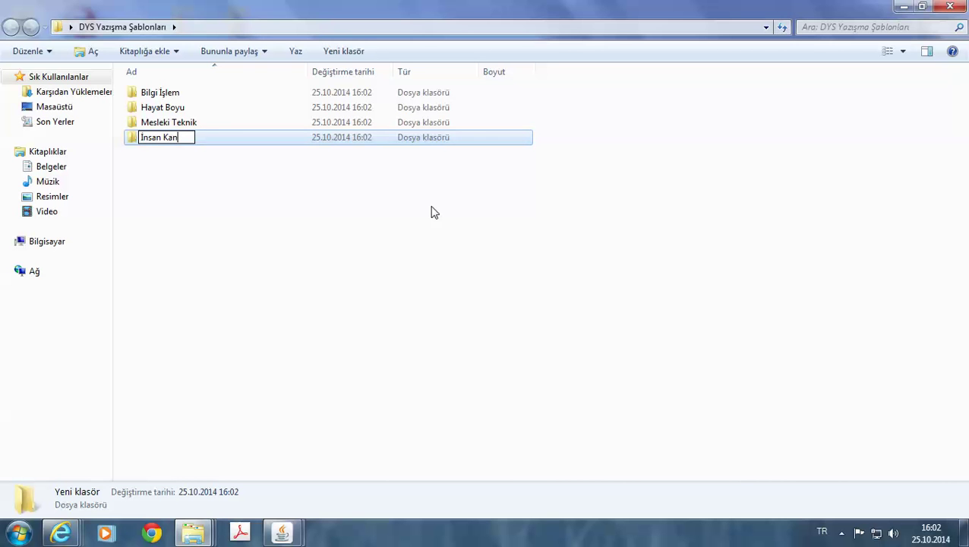
pyautogui.write('rı')
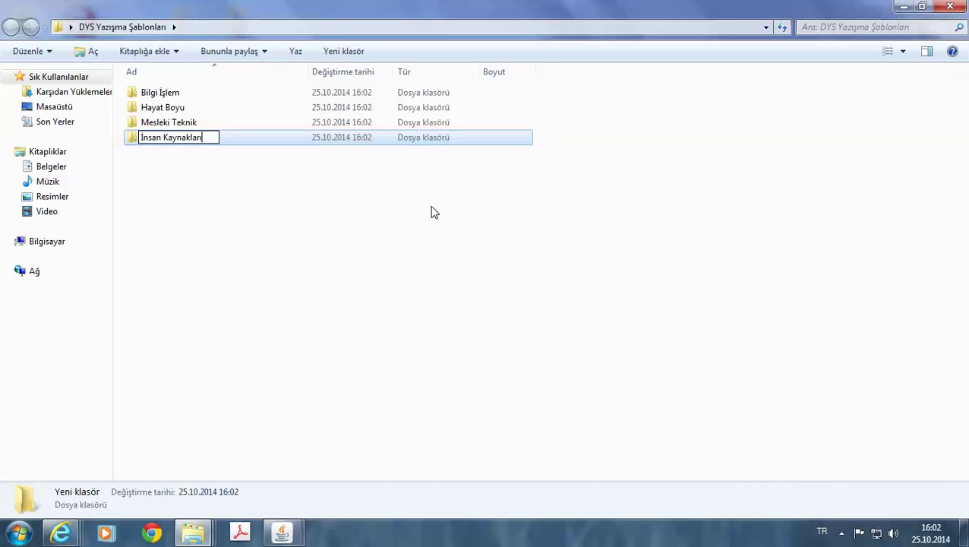
pyautogui.press('Return')
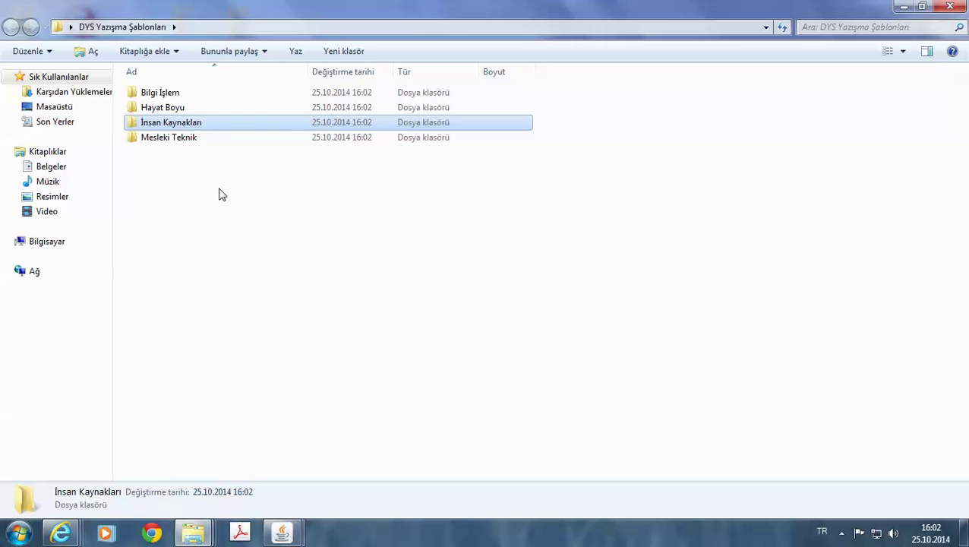
# Open Bilgi İşlem and create folders 'İnternet' and 'Okul Web Siteleri' inside it.
pyautogui.doubleClick(179, 96)
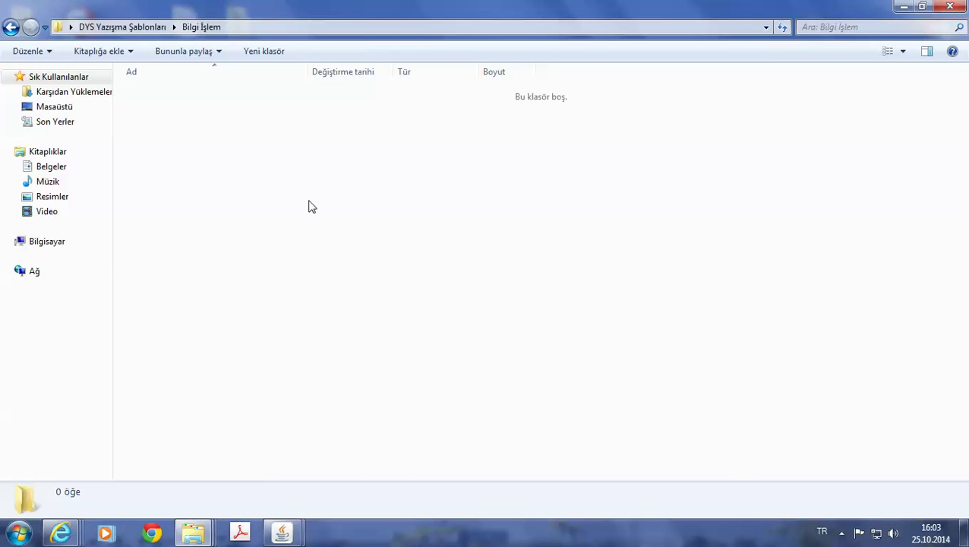
pyautogui.rightClick(251, 152)
pyautogui.moveTo(340, 340)
pyautogui.click(474, 127)
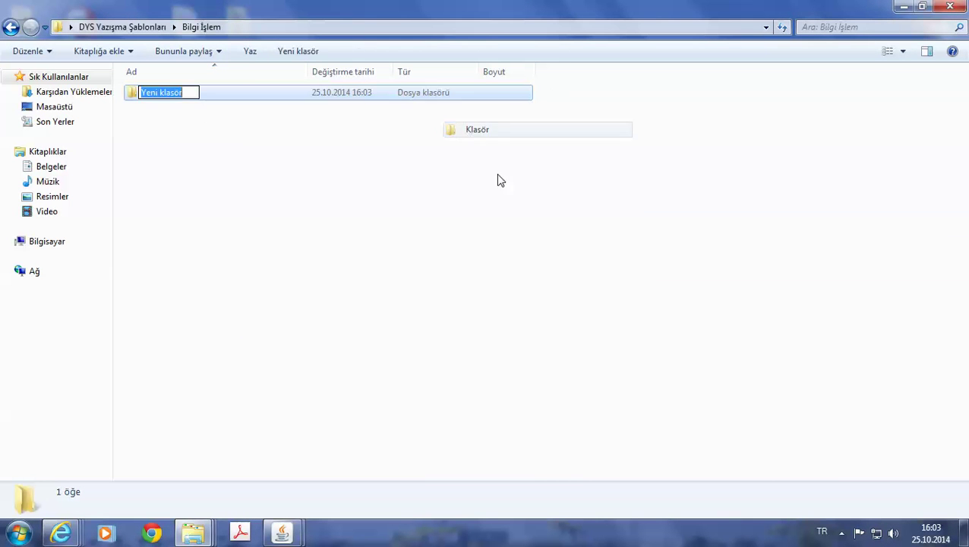
pyautogui.write('İnternet')
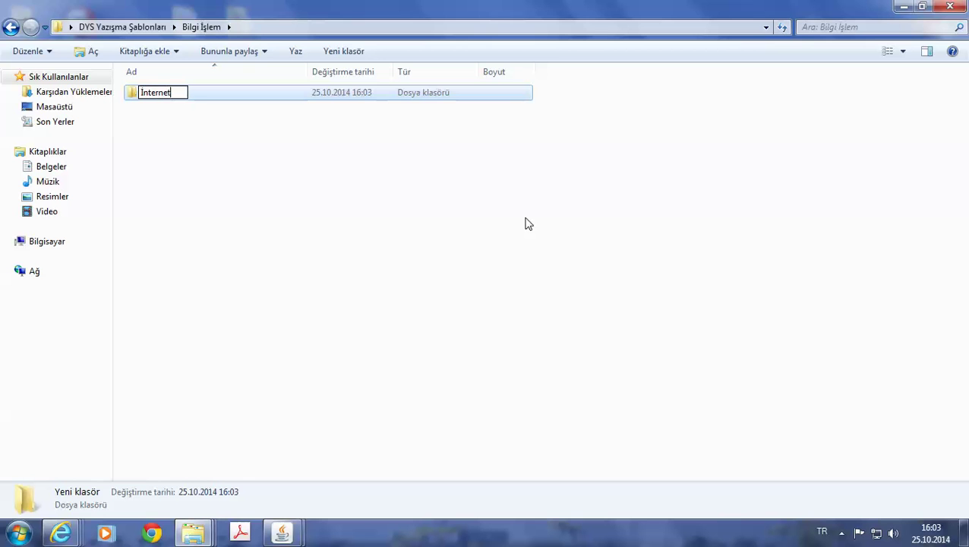
pyautogui.press('Return')
pyautogui.rightClick(175, 163)
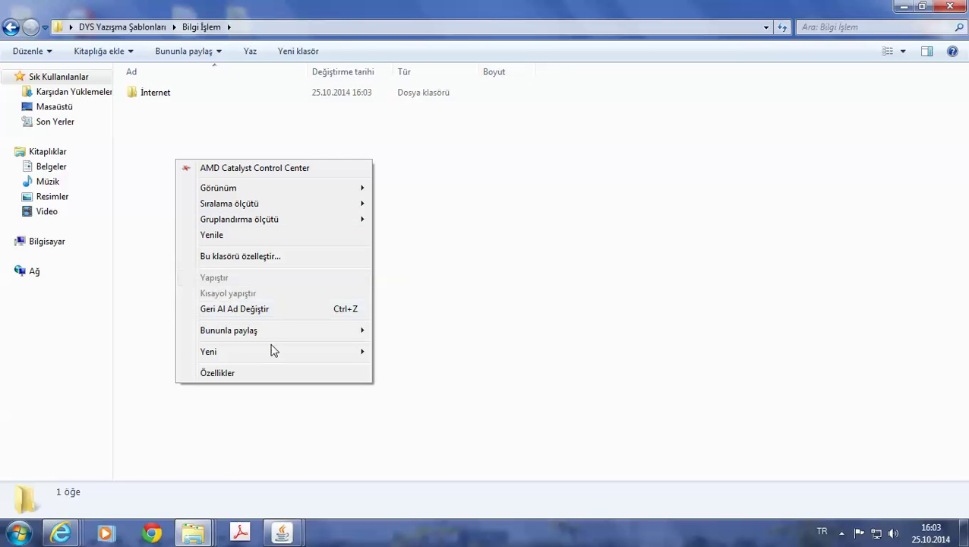
pyautogui.moveTo(272, 351)
pyautogui.click(403, 142)
pyautogui.write('Ok')
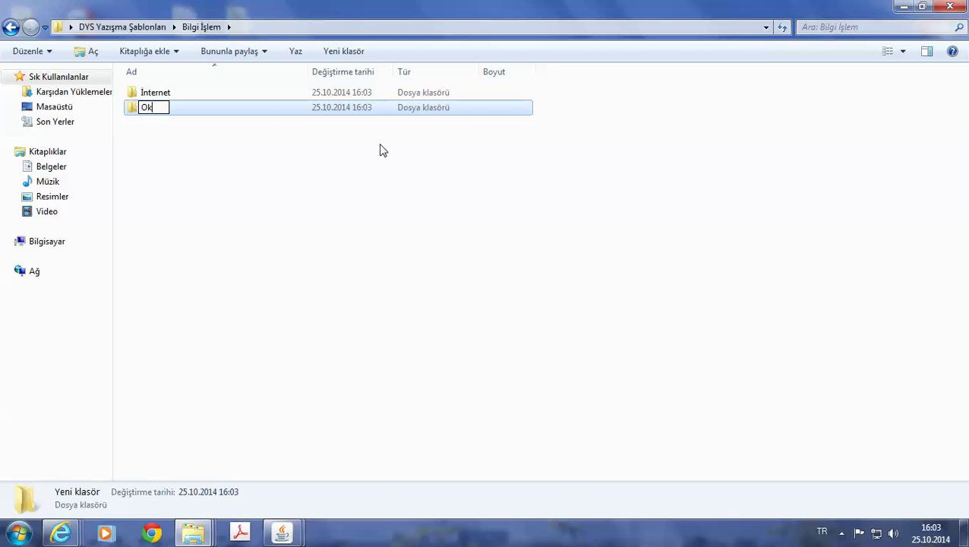
pyautogui.write('ul Web Site')
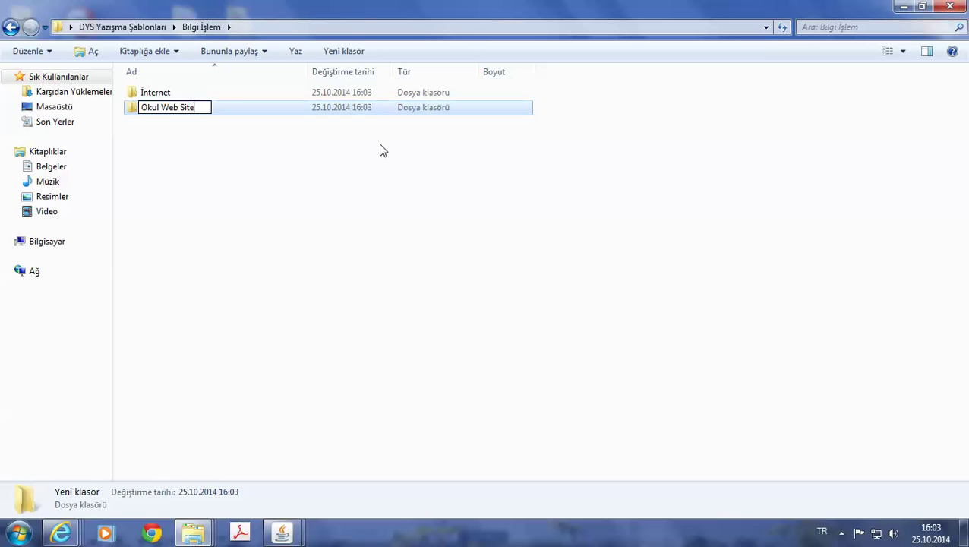
pyautogui.write('leri')
pyautogui.press('Return')
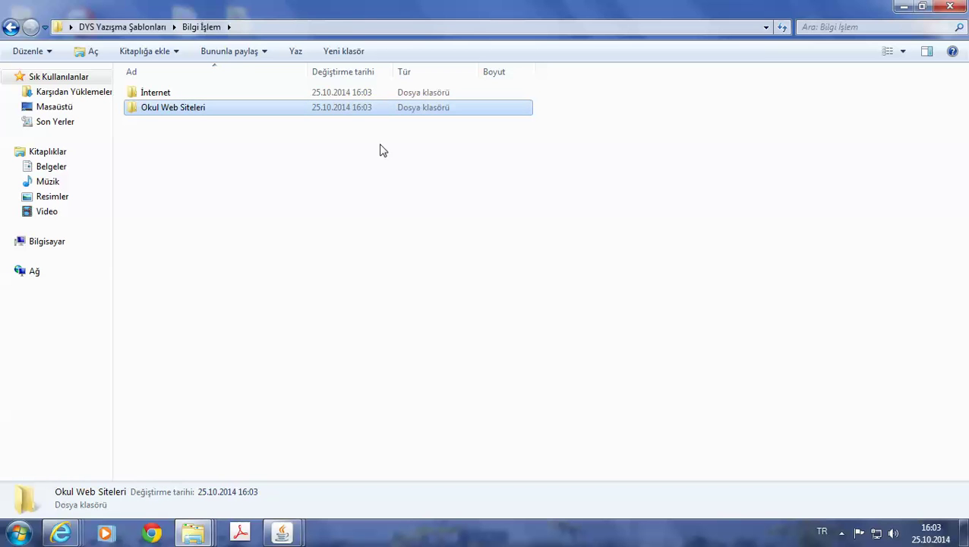
# Create folders 'MEBBİS' and 'E-Okul' in Bilgi İşlem, then return to DYS Yazışma Şablonları.
pyautogui.rightClick(165, 167)
pyautogui.moveTo(251, 359)
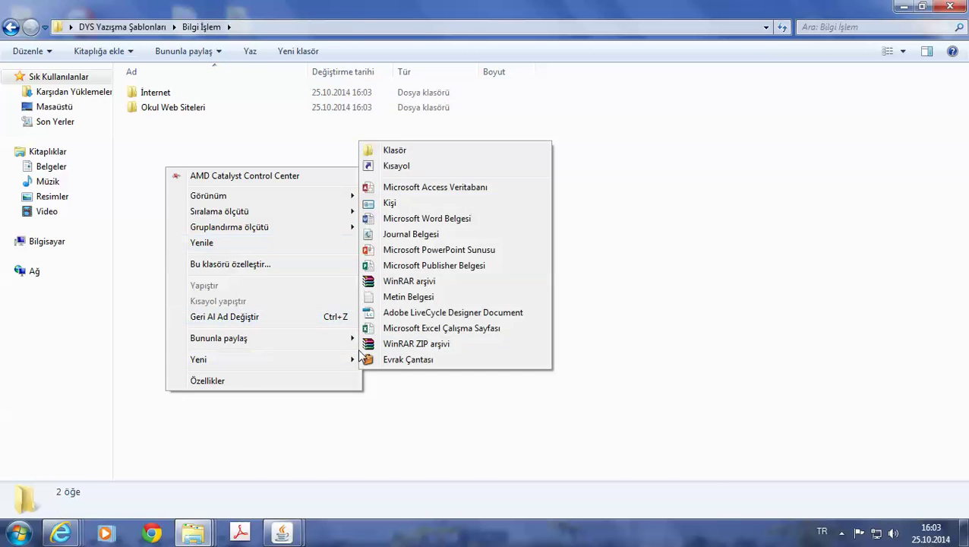
pyautogui.click(405, 147)
pyautogui.write('MEBBİS')
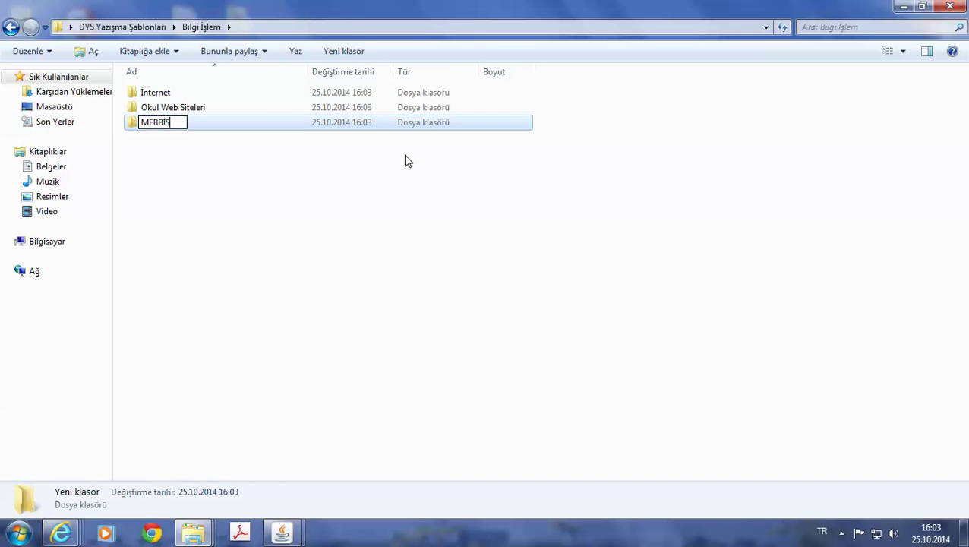
pyautogui.rightClick(244, 164)
pyautogui.moveTo(316, 362)
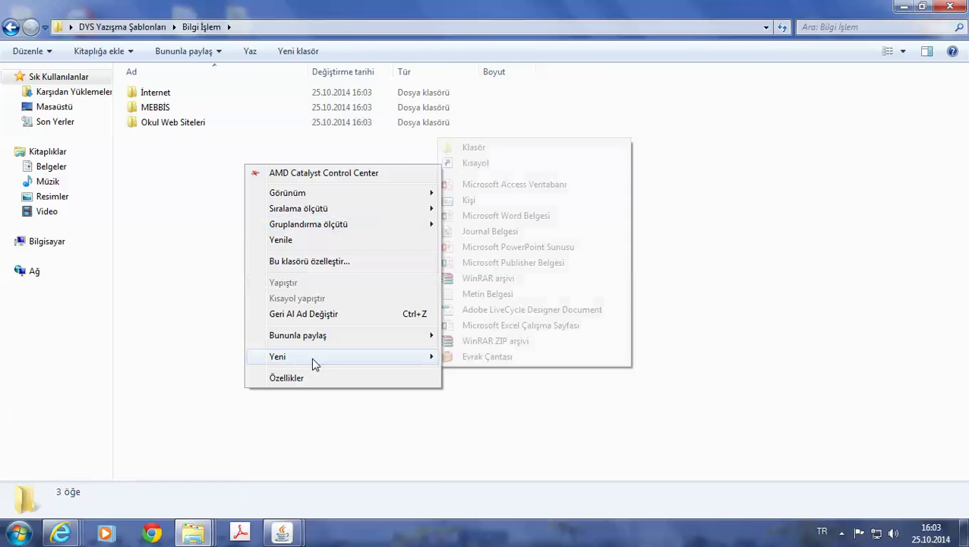
pyautogui.click(466, 149)
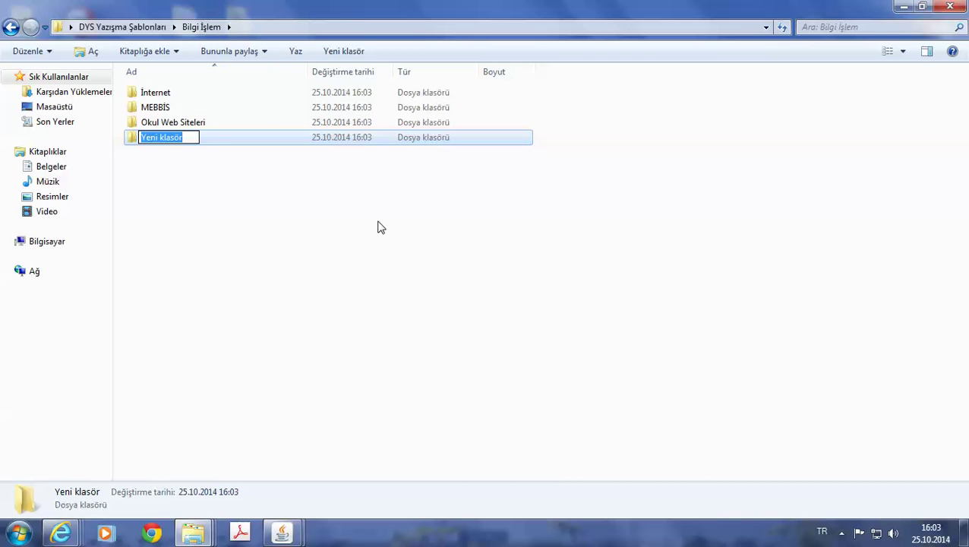
pyautogui.press('BackSpace')
pyautogui.press('*')
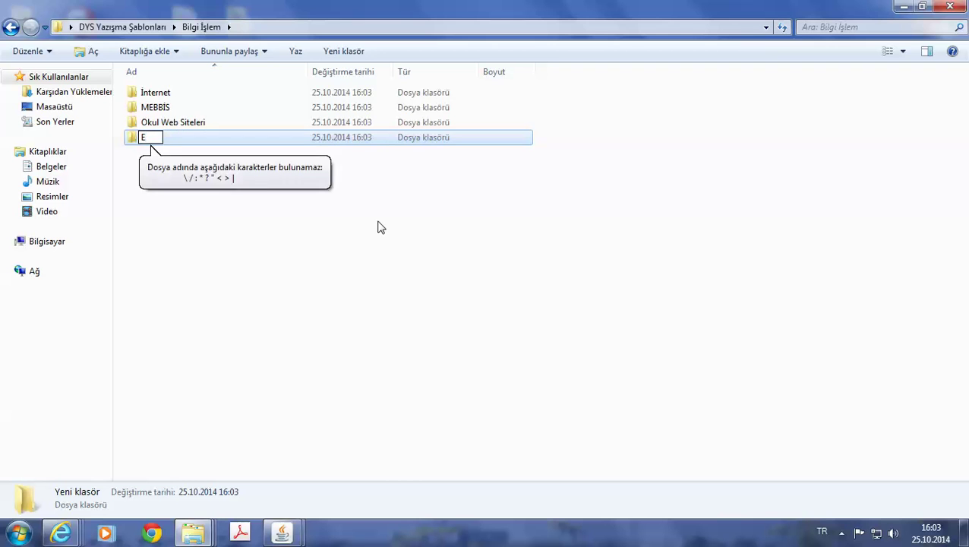
pyautogui.write('-')
pyautogui.press('Home')
pyautogui.write('E')
pyautogui.press('Right')
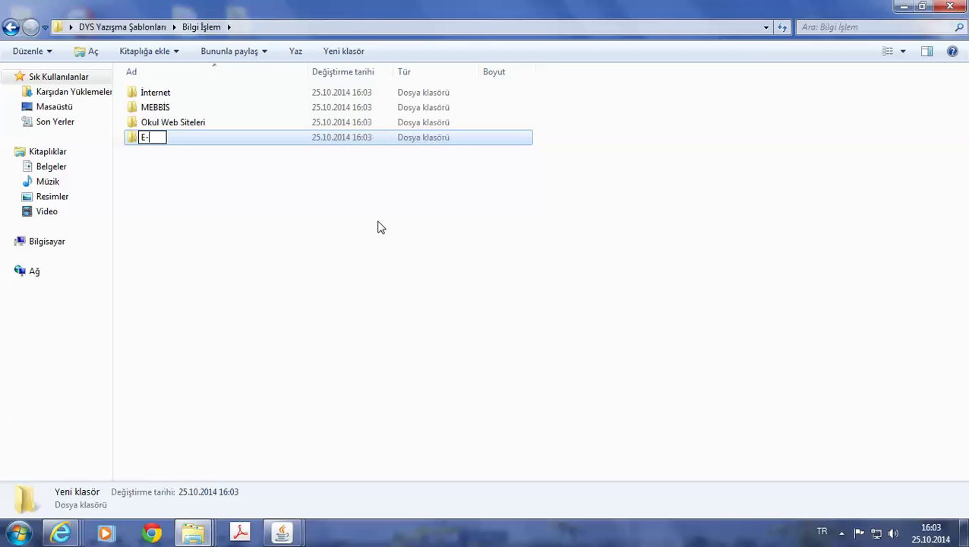
pyautogui.write('Okul')
pyautogui.press('Return')
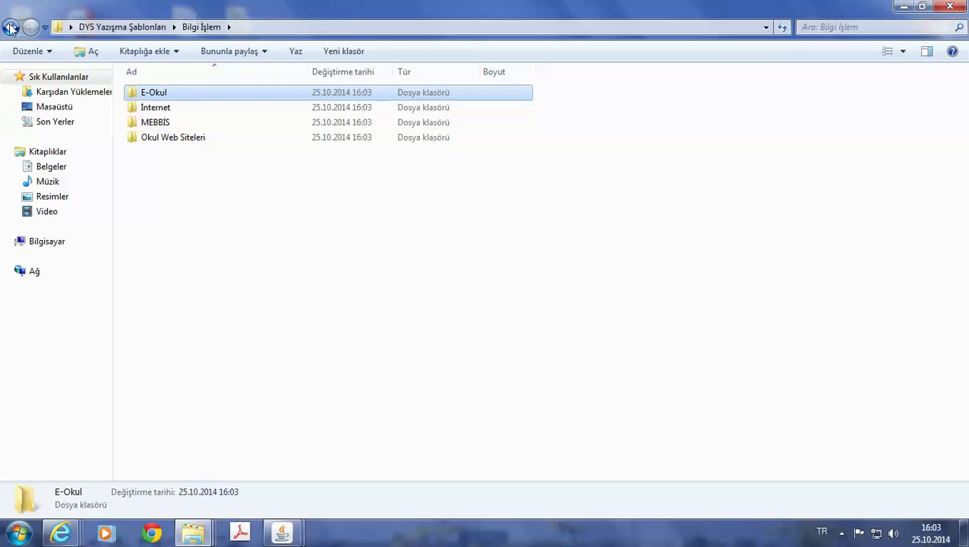
pyautogui.click(11, 26)
# Open İnsan Kaynakları and create the folder 'Öğretmen Atama Yer Değiştirme'.
pyautogui.doubleClick(158, 130)
pyautogui.rightClick(195, 174)
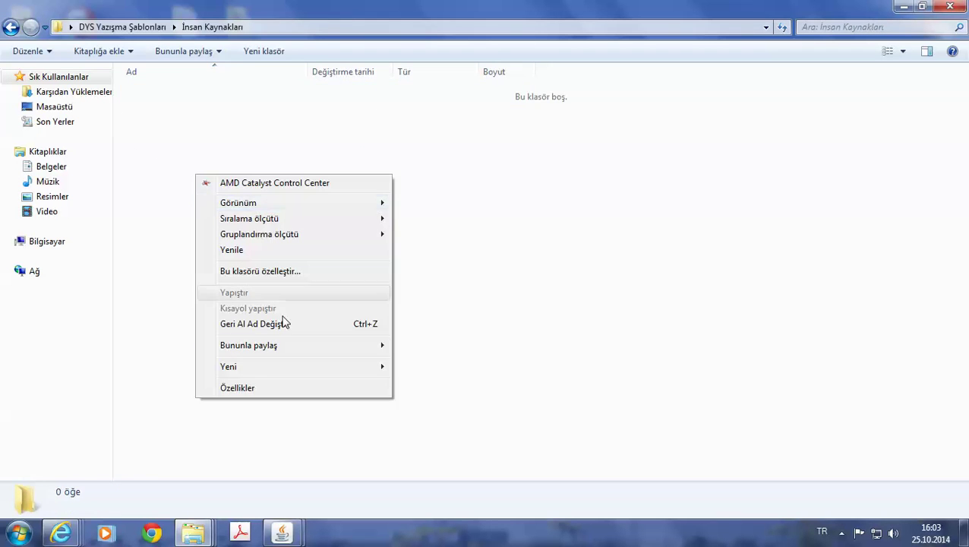
pyautogui.moveTo(281, 367)
pyautogui.click(420, 158)
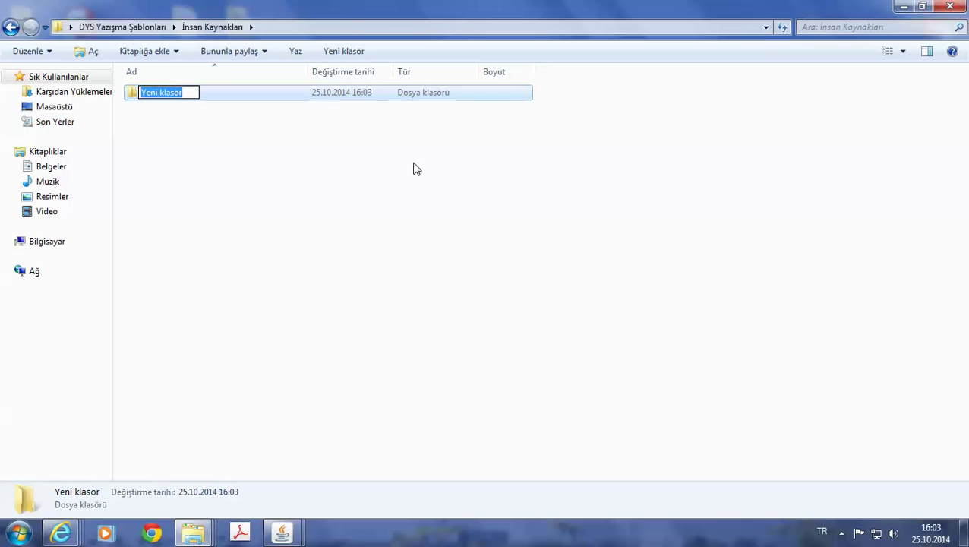
pyautogui.write('Öğretmen Atat')
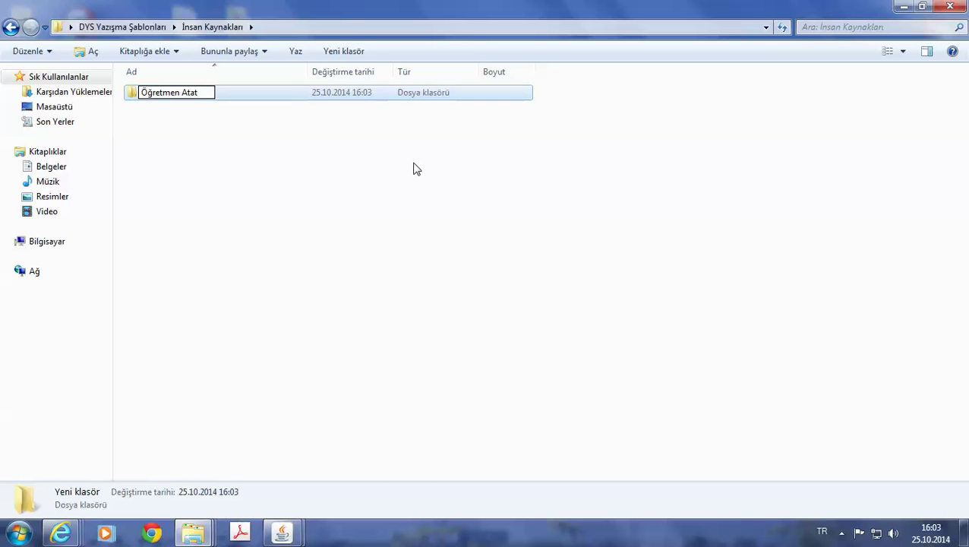
pyautogui.press('BackSpace')
pyautogui.write('ma Yer Dei')
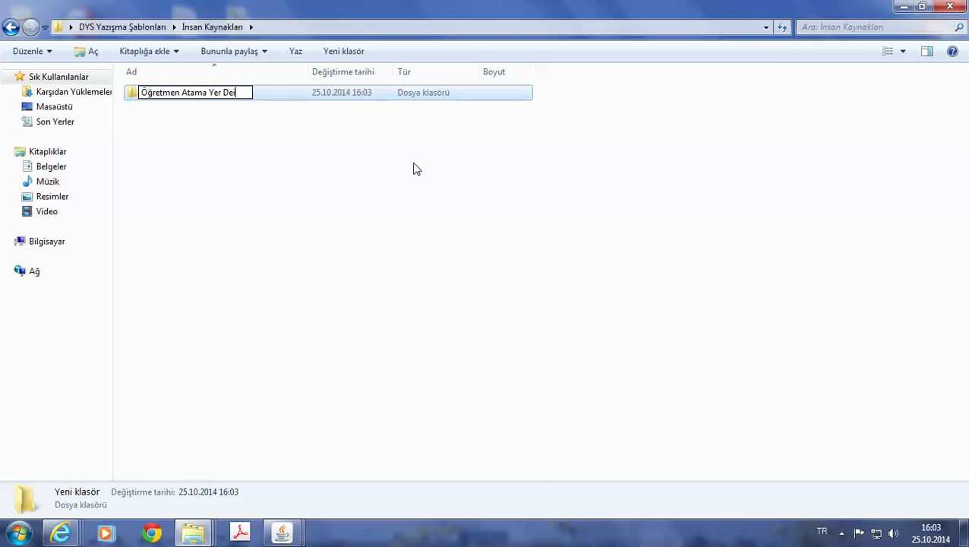
pyautogui.press('BackSpace')
pyautogui.write('ğiştim')
pyautogui.press('BackSpace')
pyautogui.write('rme')
pyautogui.press('Return')
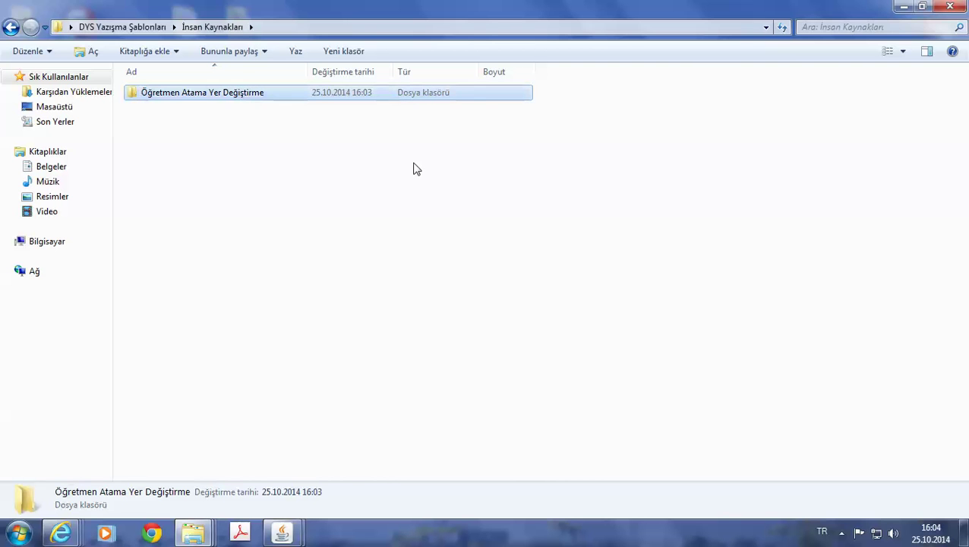
# Create a second folder named 'Yönetici Atama Yer Değiştirme' in İnsan Kaynakları.
pyautogui.rightClick(213, 173)
pyautogui.moveTo(332, 365)
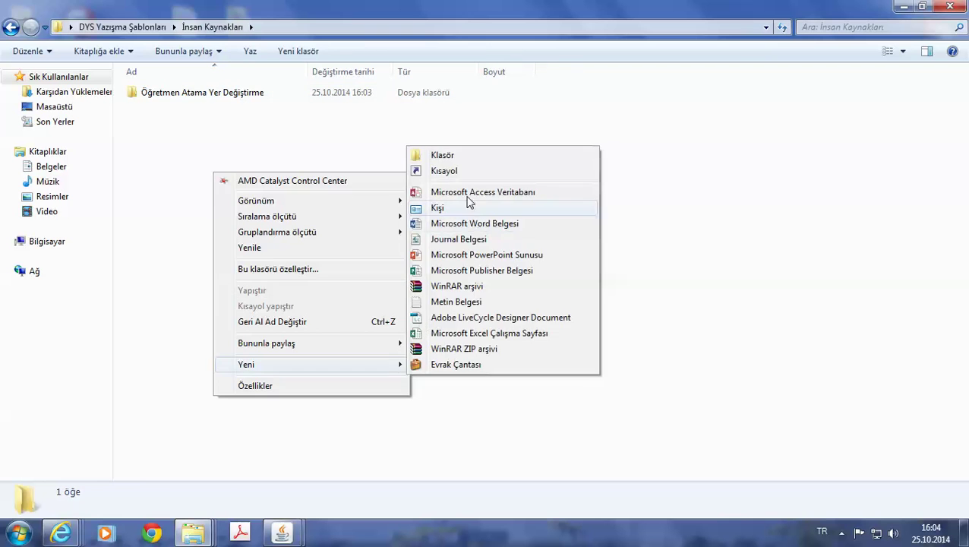
pyautogui.click(440, 160)
pyautogui.write('İdarevi')
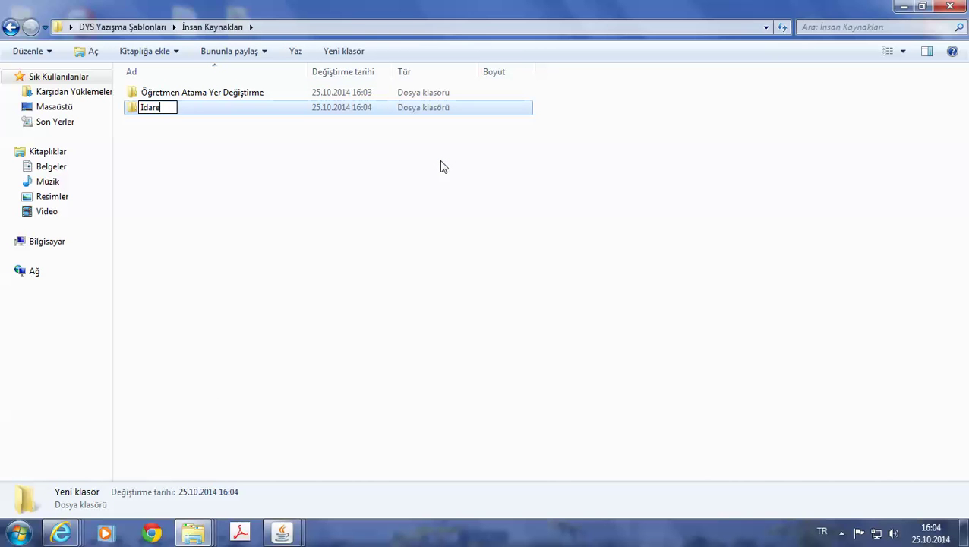
pyautogui.press('BackSpace')
pyautogui.press('BackSpace')
pyautogui.press('BackSpace')
pyautogui.press('BackSpace')
pyautogui.press('BackSpace')
pyautogui.press('BackSpace')
pyautogui.press('BackSpace')
pyautogui.write('Yön')
pyautogui.press('BackSpace')
pyautogui.press('BackSpace')
pyautogui.press('BackSpace')
pyautogui.write('Yönetici ATA')
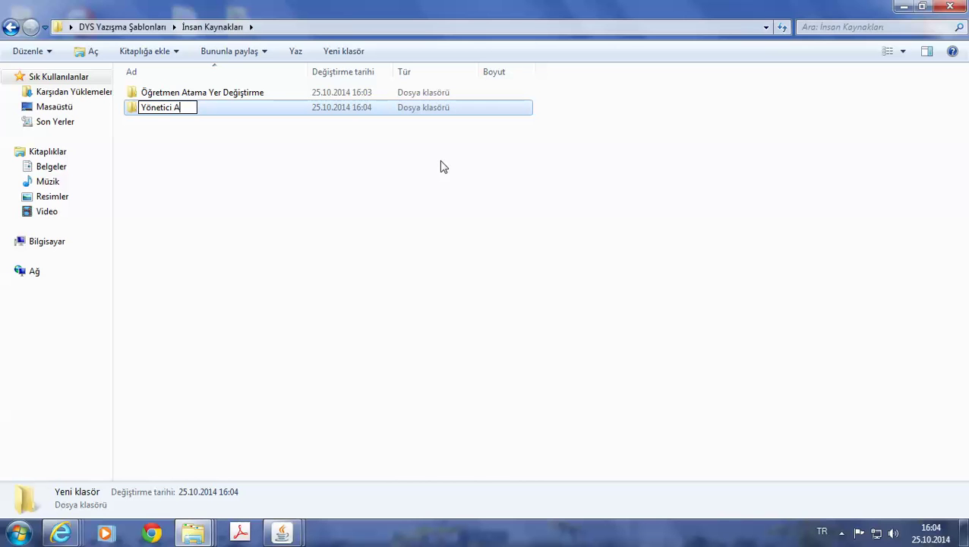
pyautogui.press('BackSpace')
pyautogui.press('BackSpace')
pyautogui.write('atama')
pyautogui.press('BackSpace')
pyautogui.press('BackSpace')
pyautogui.press('BackSpace')
pyautogui.press('BackSpace')
pyautogui.press('BackSpace')
pyautogui.write('tama Yer')
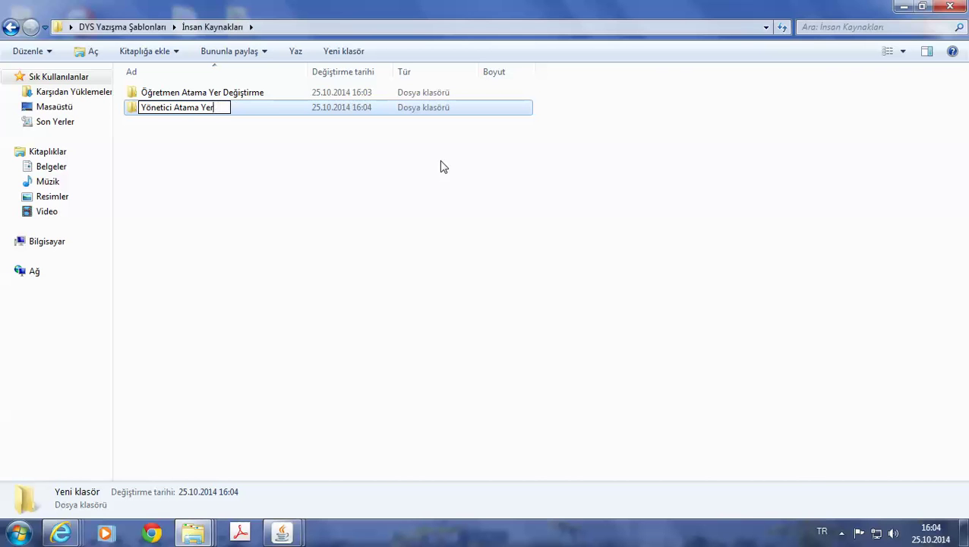
pyautogui.write(' Değiştirme')
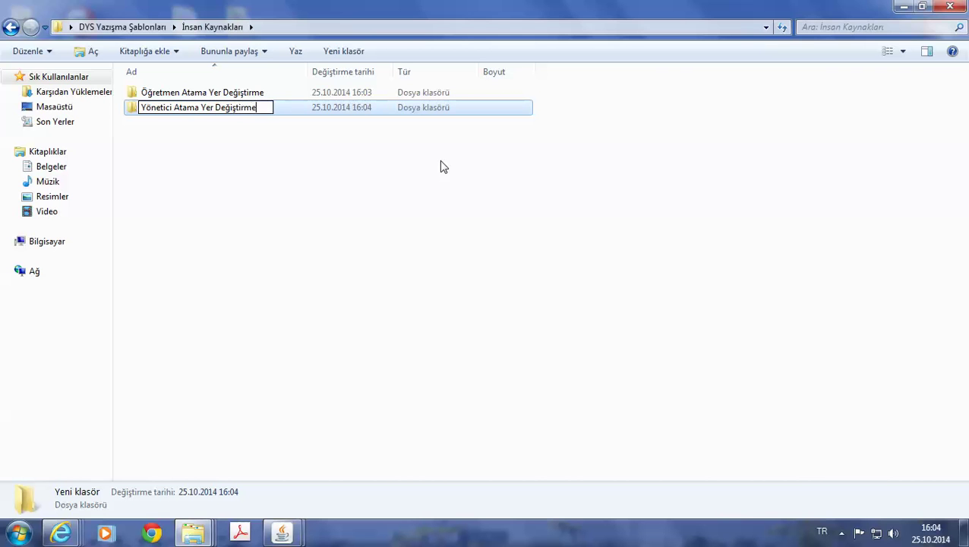
pyautogui.press('Return')
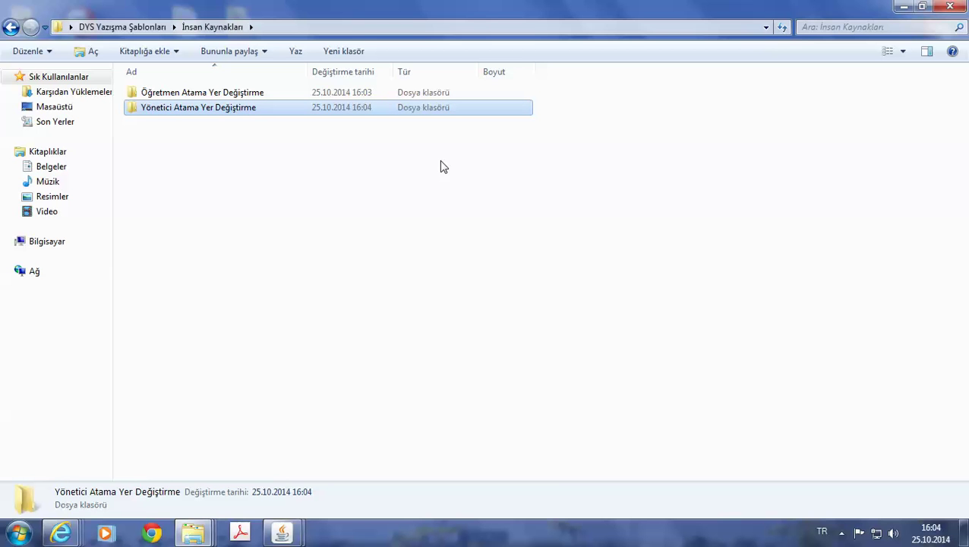
pyautogui.click(187, 162)
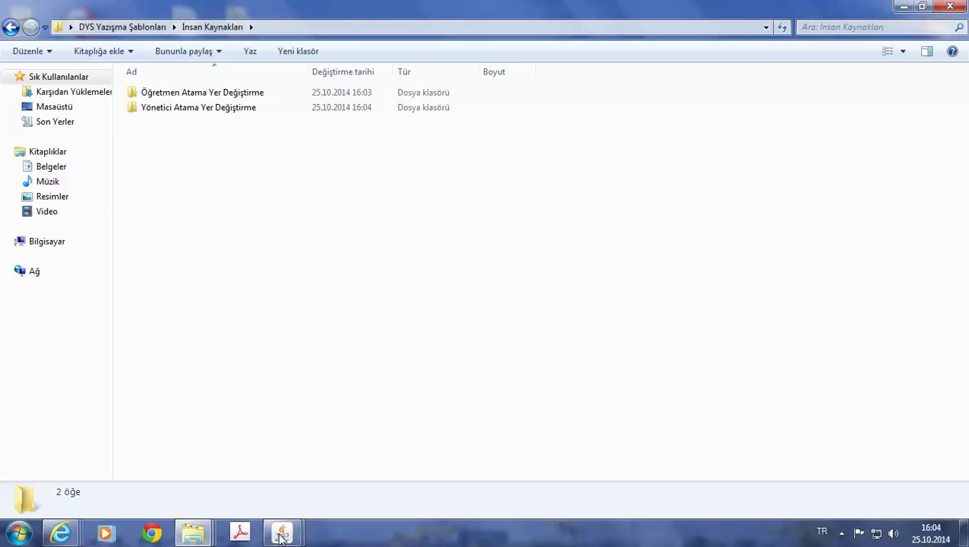
# Bring the open document editor forward and look over the letter below the Konu line.
pyautogui.moveTo(281, 535)
pyautogui.click(332, 496)
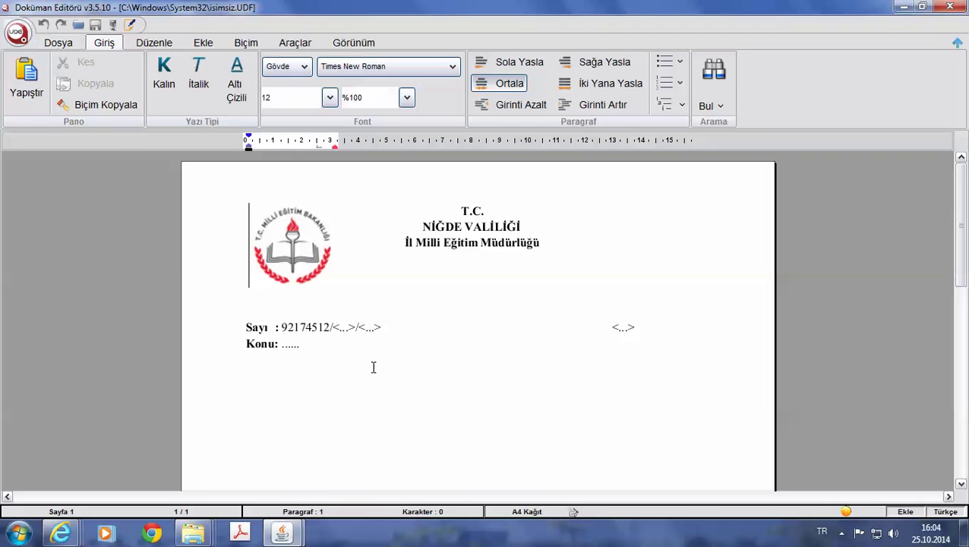
pyautogui.click(319, 346)
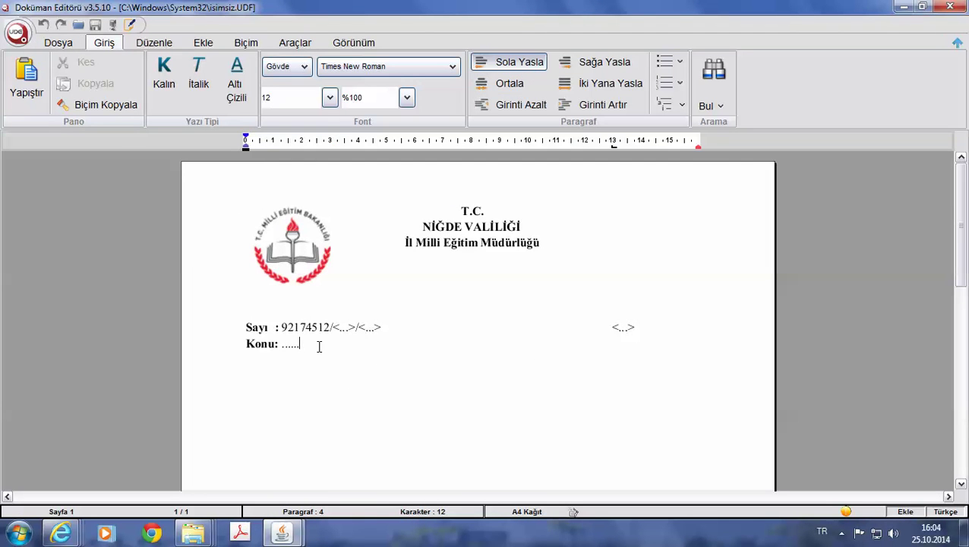
pyautogui.scroll(-5, 544, 300)
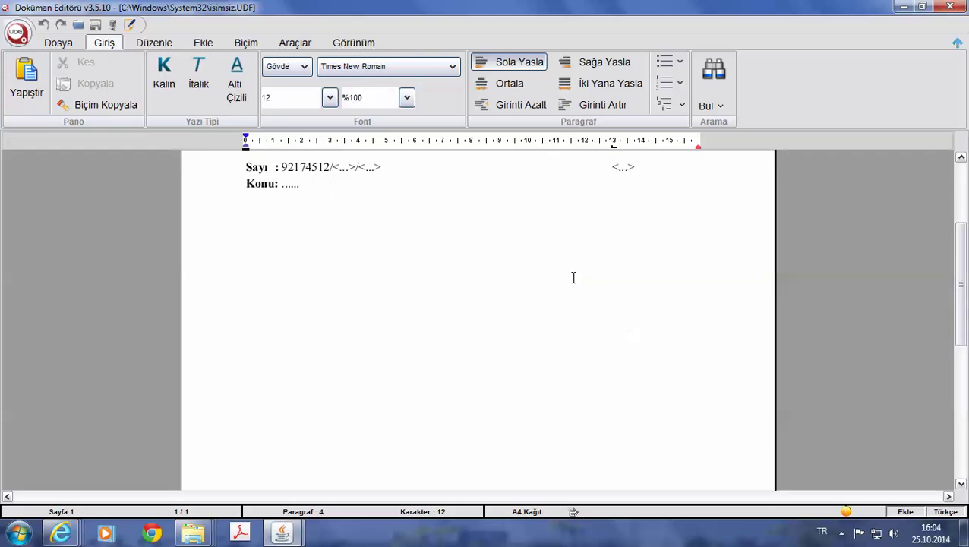
pyautogui.hotkey('alt', 'Tab')
# Restore DYS, select the Olur Yazısı template and open it in the word processor.
pyautogui.click(283, 531)
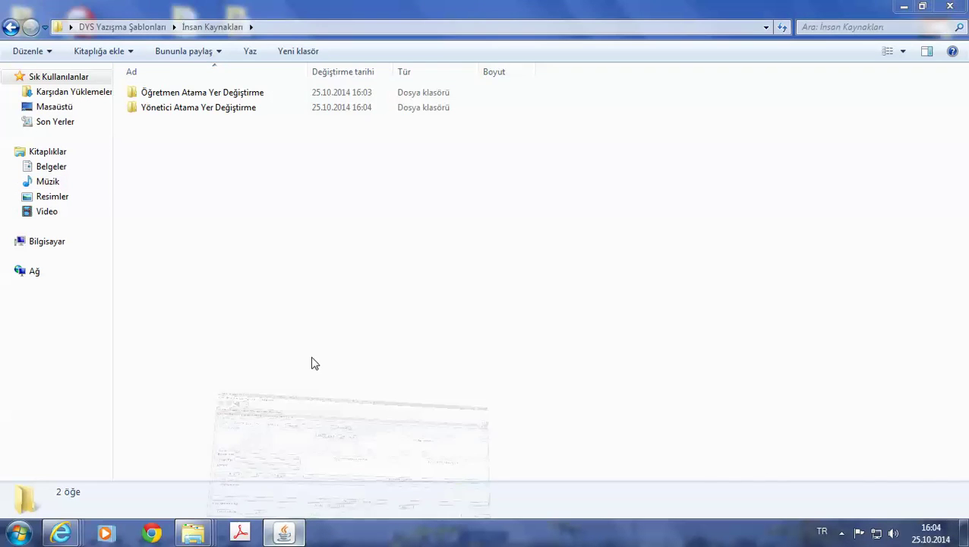
pyautogui.click(349, 129)
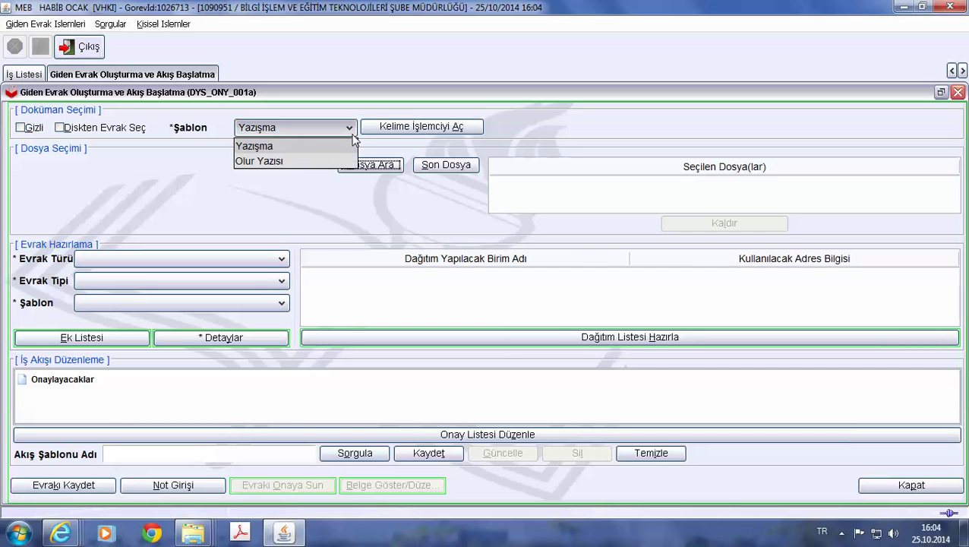
pyautogui.click(304, 155)
pyautogui.click(389, 129)
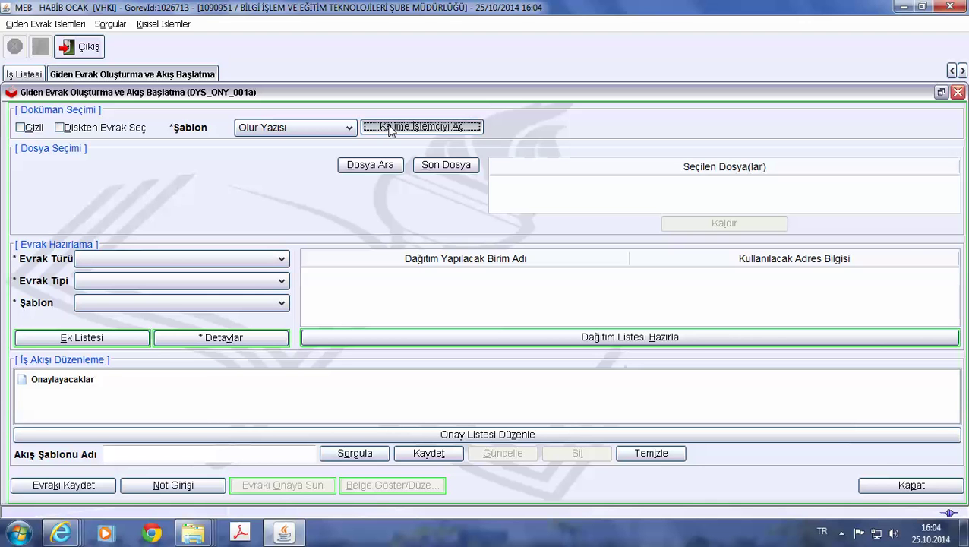
pyautogui.scroll(-3, 418, 320)
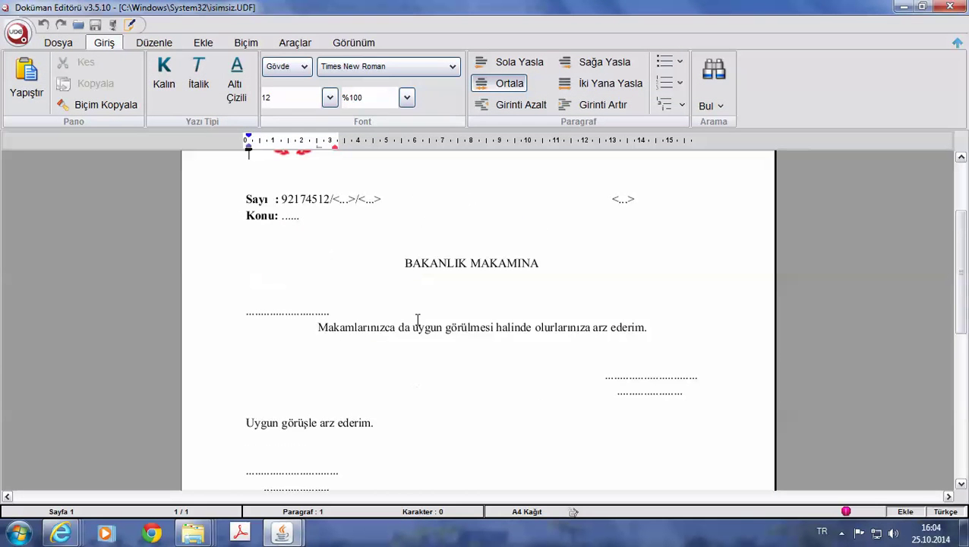
# Change the heading to KAYMAKAMLIK MAKAMINA and remove the dotted line above the body.
pyautogui.doubleClick(455, 264)
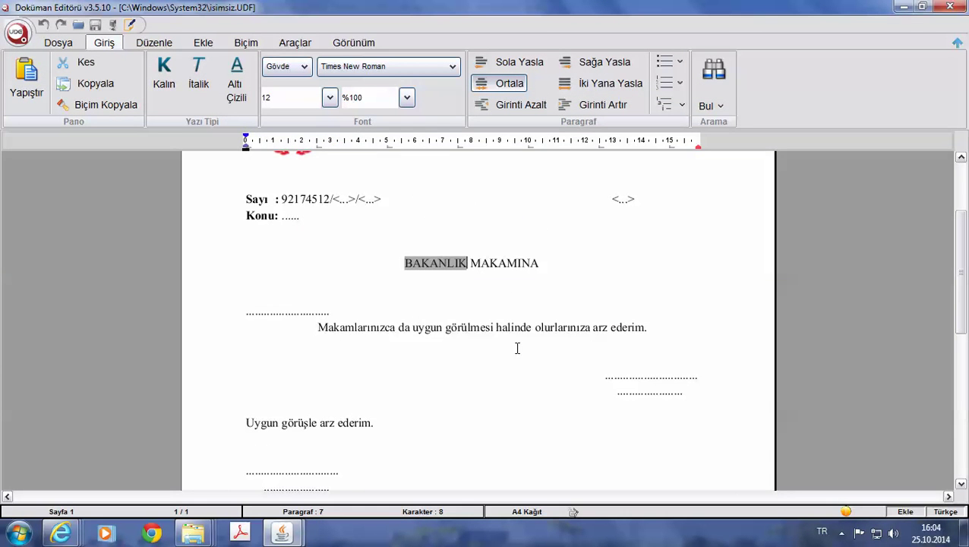
pyautogui.write('KAYMAKAML')
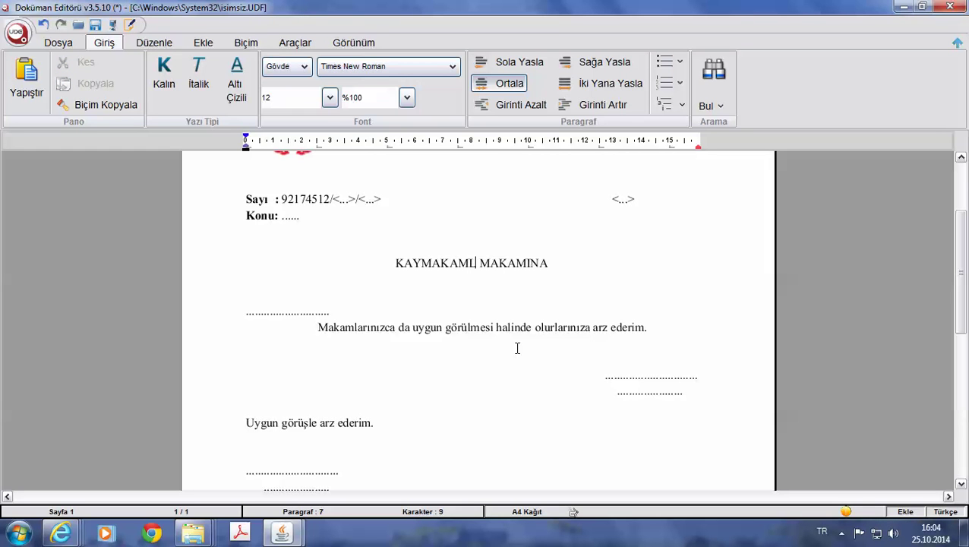
pyautogui.write('IK')
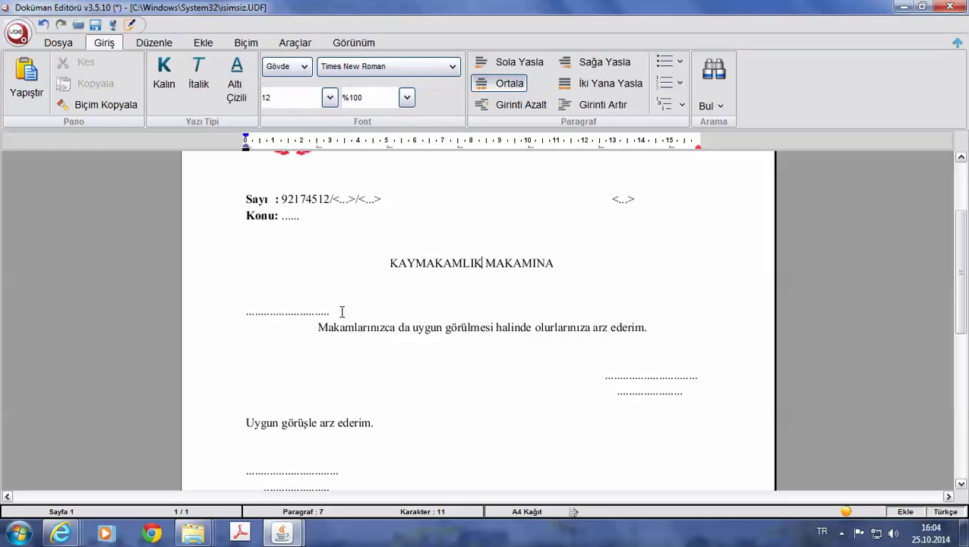
pyautogui.moveTo(342, 312); pyautogui.dragTo(238, 314)
pyautogui.press('Delete')
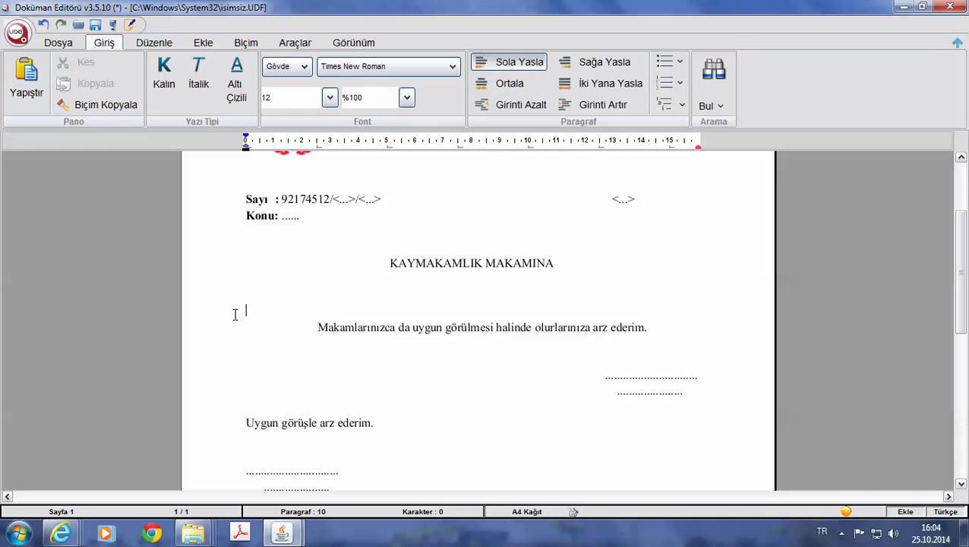
pyautogui.press('Delete')
pyautogui.press('Return')
pyautogui.press('Return')
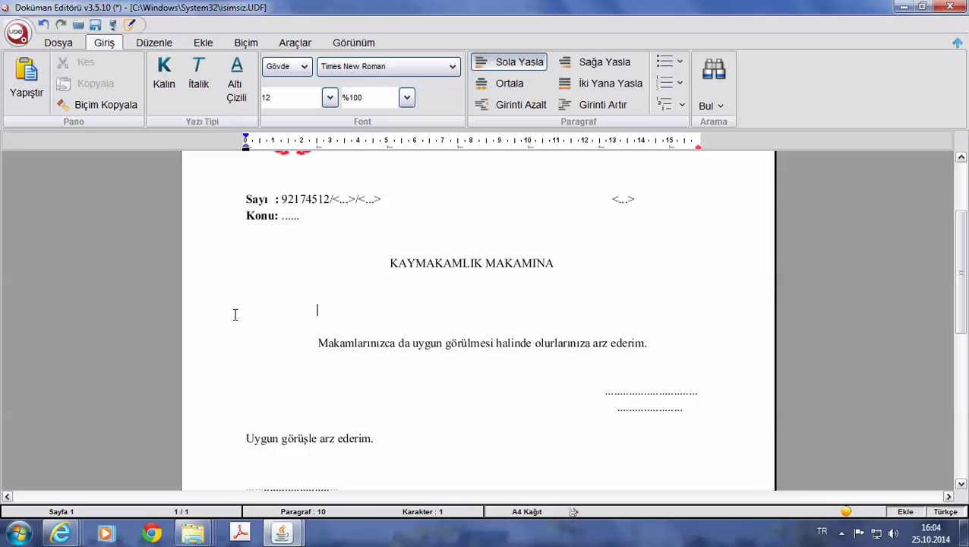
# Begin the body: 'Ekli Listede adı, soyadı, T.C Kimlik numarası olan personelin Doküman…'.
pyautogui.write('Ekli Listede ')
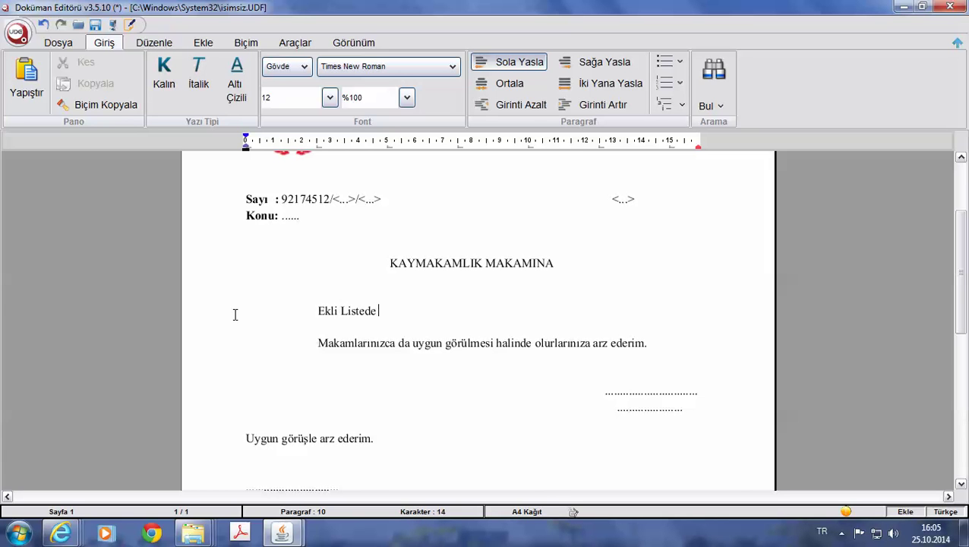
pyautogui.write('bununan')
pyautogui.press('BackSpace')
pyautogui.press('BackSpace')
pyautogui.press('BackSpace')
pyautogui.press('BackSpace')
pyautogui.press('BackSpace')
pyautogui.press('BackSpace')
pyautogui.press('BackSpace')
pyautogui.press('BackSpace')
pyautogui.write('adı, soyadı, T.C')
pyautogui.press('BackSpace')
pyautogui.press('BackSpace')
pyautogui.write('.C')
pyautogui.write('Ki')
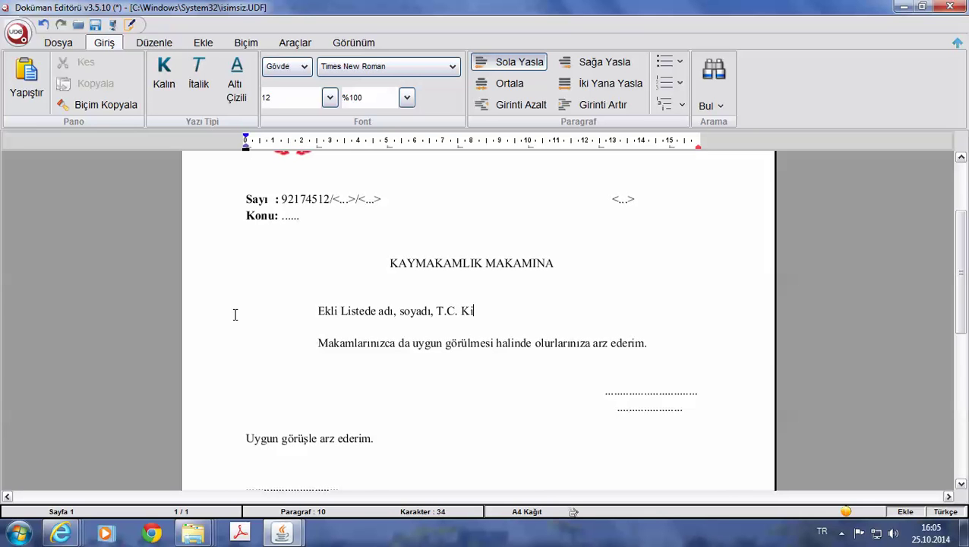
pyautogui.write('mlik numarrası olan per')
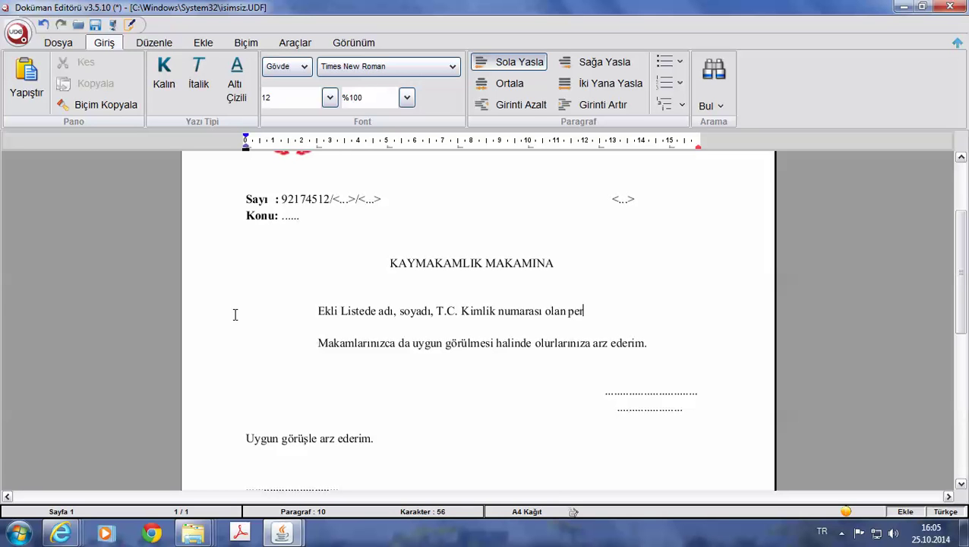
pyautogui.write('sone')
pyautogui.press('BackSpace')
pyautogui.press('BackSpace')
pyautogui.write('nel in Doküman YÖnetis')
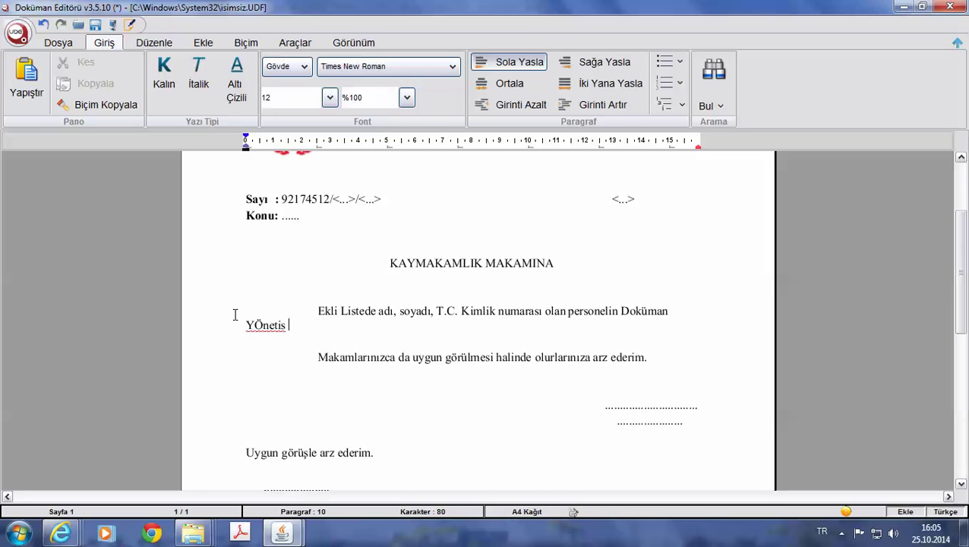
# Finish with 'Yönetim Sistemi İlçe Temsilcisi olarak görevlendirilmesi Müdürlüğümüzce uygun görülmektedir.' and space-indent the paragraph.
pyautogui.press('BackSpace')
pyautogui.press('BackSpace')
pyautogui.press('BackSpace')
pyautogui.press('BackSpace')
pyautogui.press('BackSpace')
pyautogui.press('BackSpace')
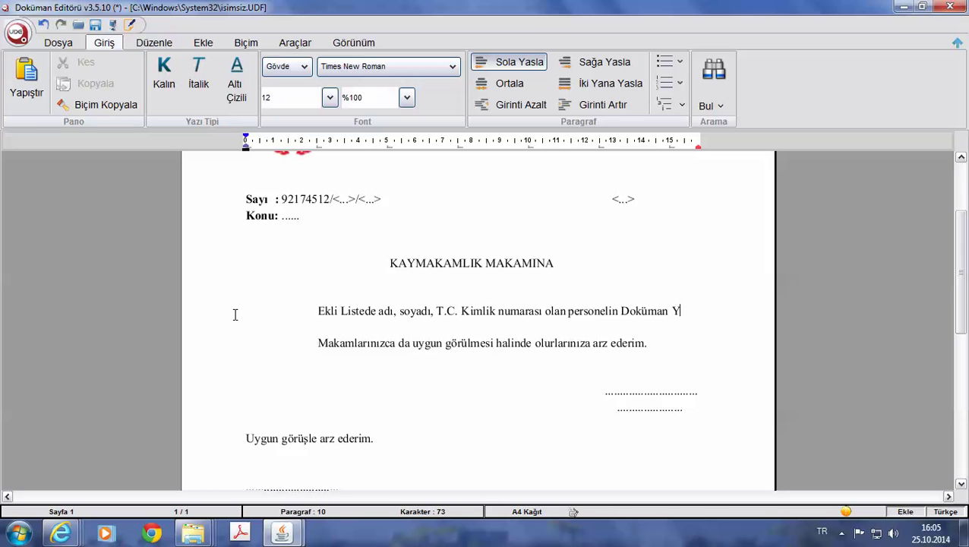
pyautogui.write('önetim')
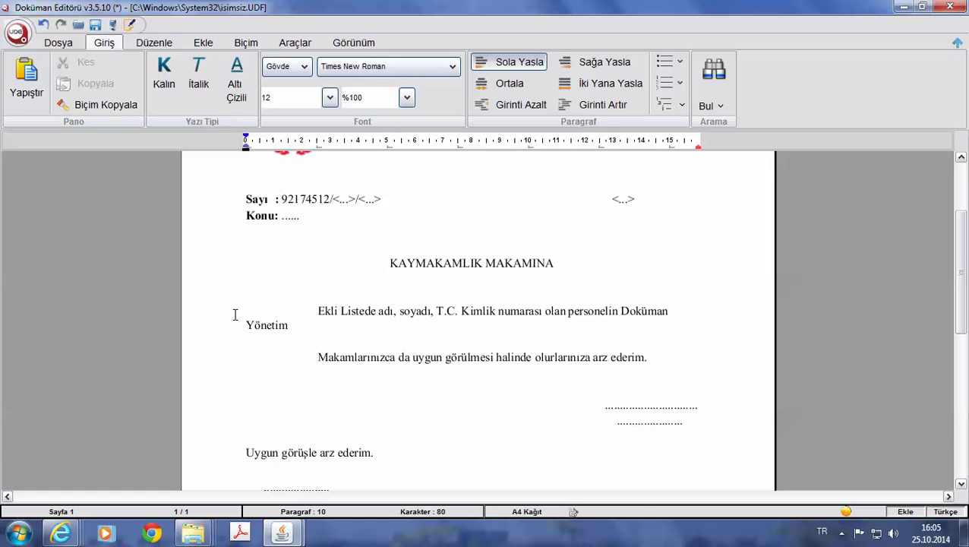
pyautogui.write(' Sistemi İlçe Temsilcisi olra')
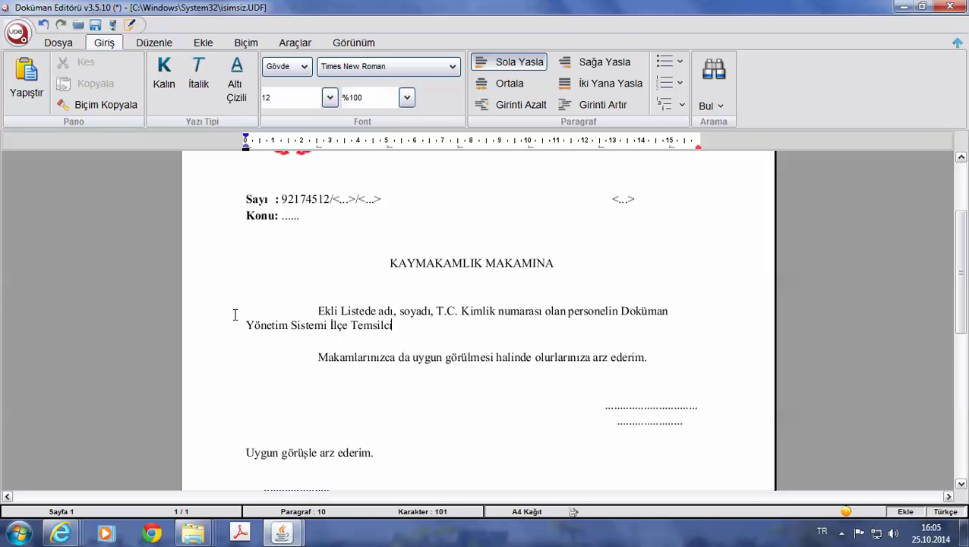
pyautogui.press('BackSpace')
pyautogui.press('BackSpace')
pyautogui.write('arak görevlendiri')
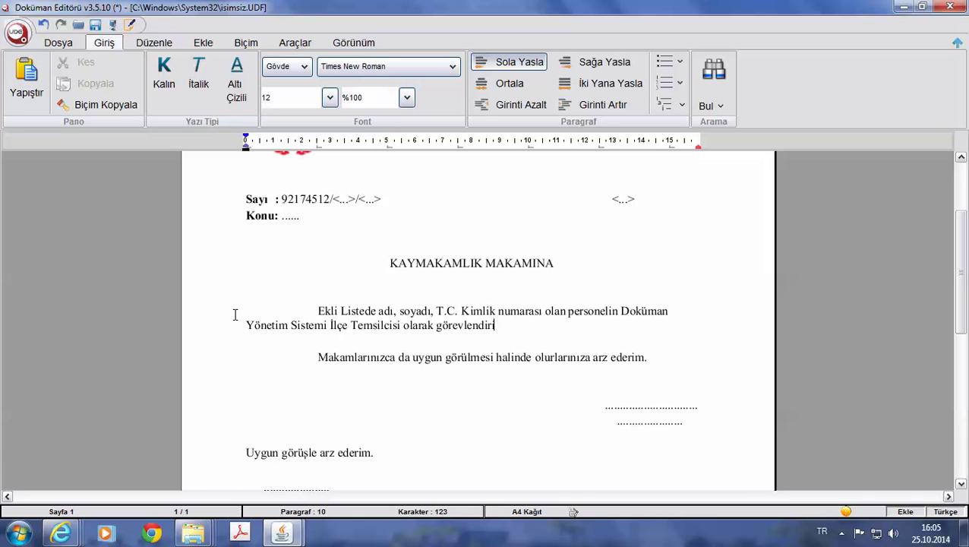
pyautogui.write('lmesi Müdürlüğ')
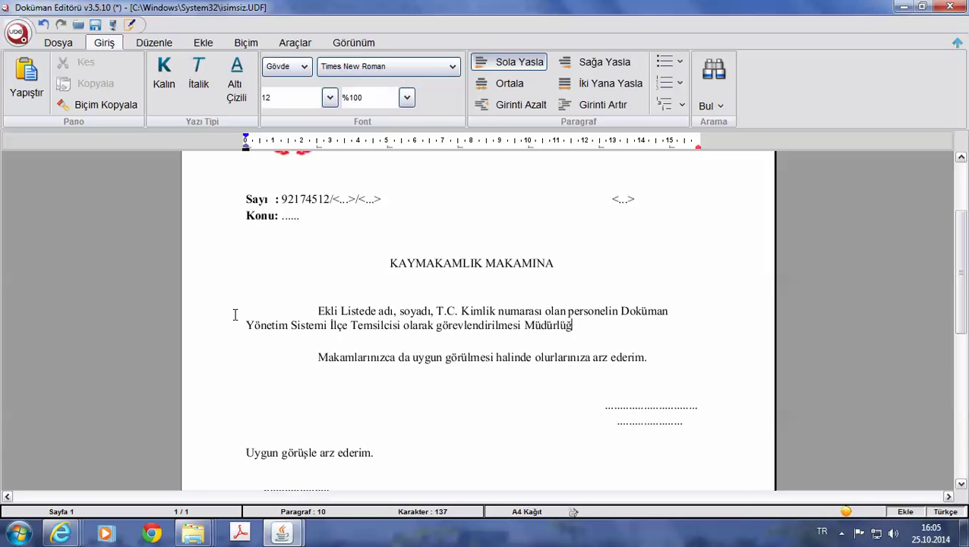
pyautogui.write('ümüzce uyg')
pyautogui.press('BackSpace')
pyautogui.press('BackSpace')
pyautogui.press('BackSpace')
pyautogui.write('uygu')
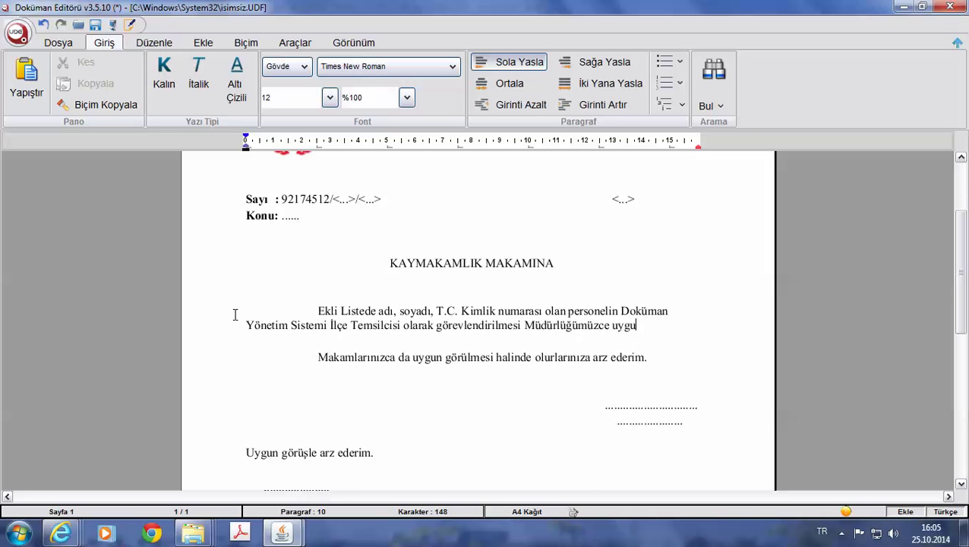
pyautogui.write('n görülmekted')
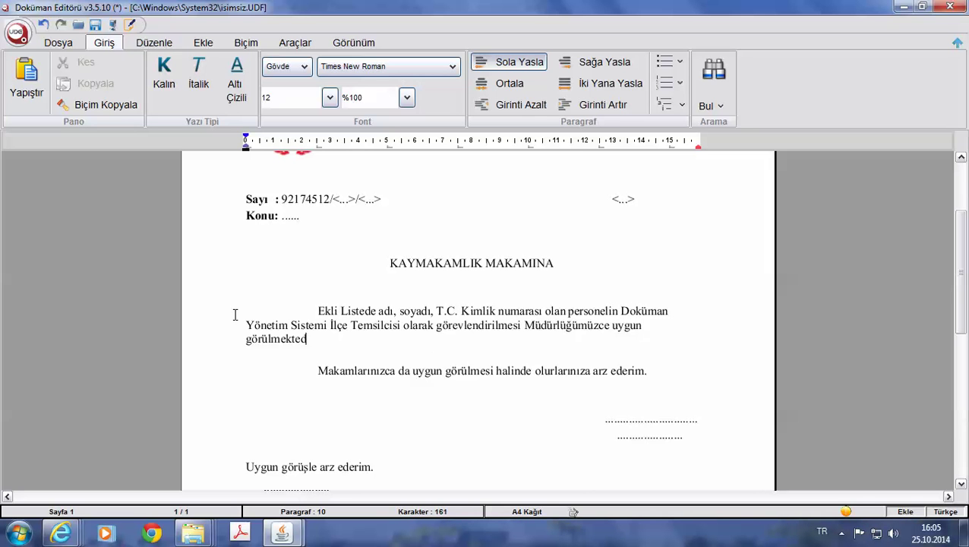
pyautogui.write('ir.')
pyautogui.press('Up')
pyautogui.press('Up')
pyautogui.press('BackSpace')
pyautogui.press('Tab')
pyautogui.press('BackSpace')
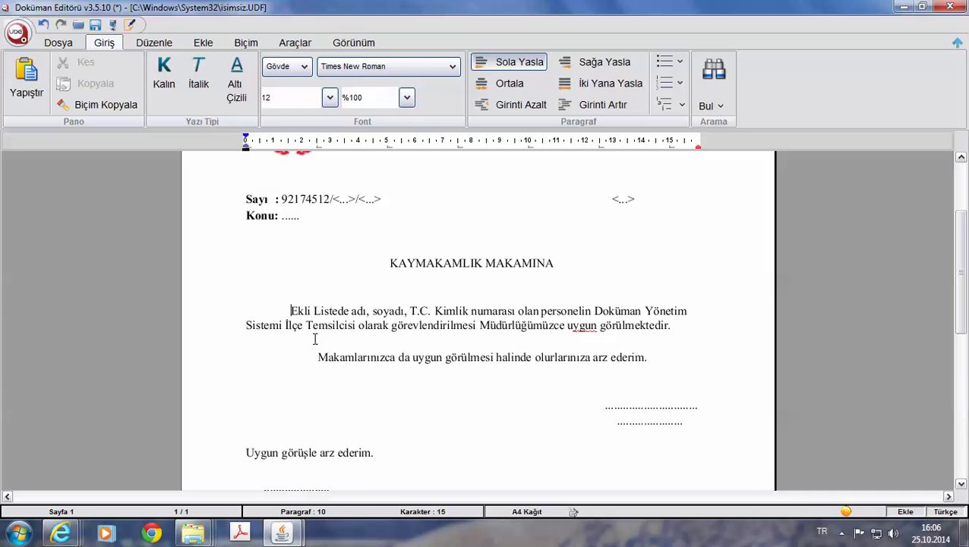
# Delete the 'Uygun görüşle arz ederim.' line.
pyautogui.scroll(-3, 316, 337)
pyautogui.click(387, 325)
pyautogui.moveTo(386, 325); pyautogui.dragTo(242, 324)
pyautogui.press('Delete')
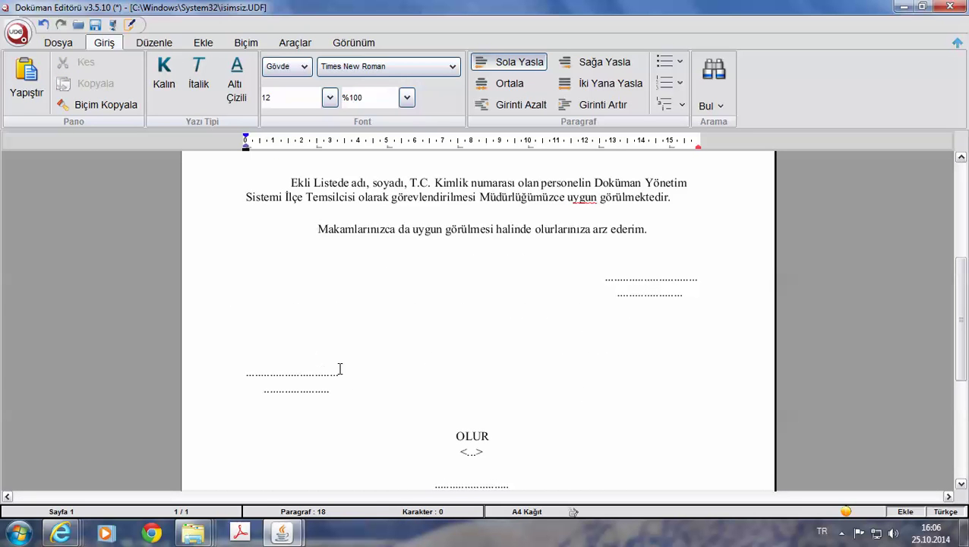
# Delete the left-hand dotted signature lines, undoing an accidental move of the dots.
pyautogui.moveTo(193, 384); pyautogui.dragTo(248, 383)
pyautogui.click(363, 373)
pyautogui.moveTo(352, 374); pyautogui.dragTo(262, 383)
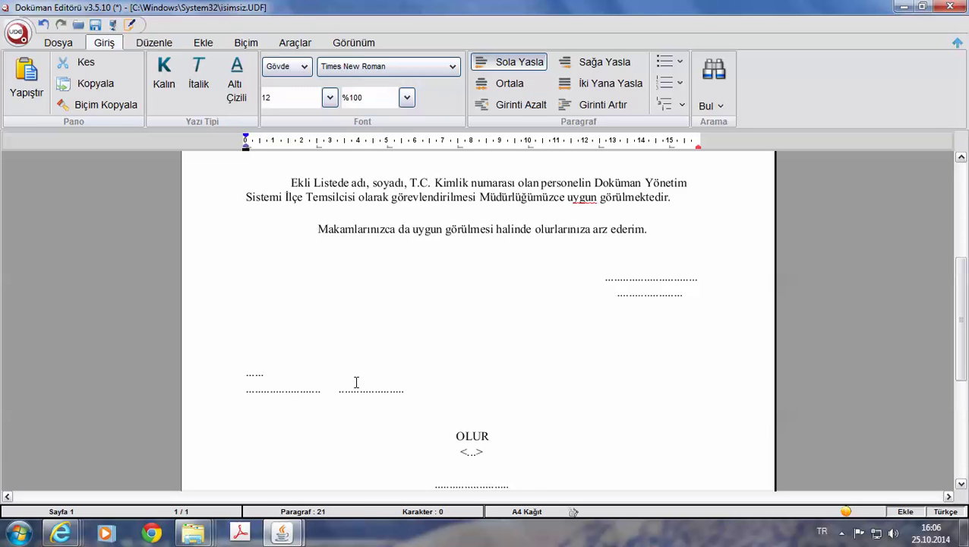
pyautogui.hotkey('ctrl', 'z')
pyautogui.hotkey('ctrl', 'z')
pyautogui.hotkey('shift', 'Home')
pyautogui.press('Delete')
pyautogui.moveTo(334, 390); pyautogui.dragTo(267, 387)
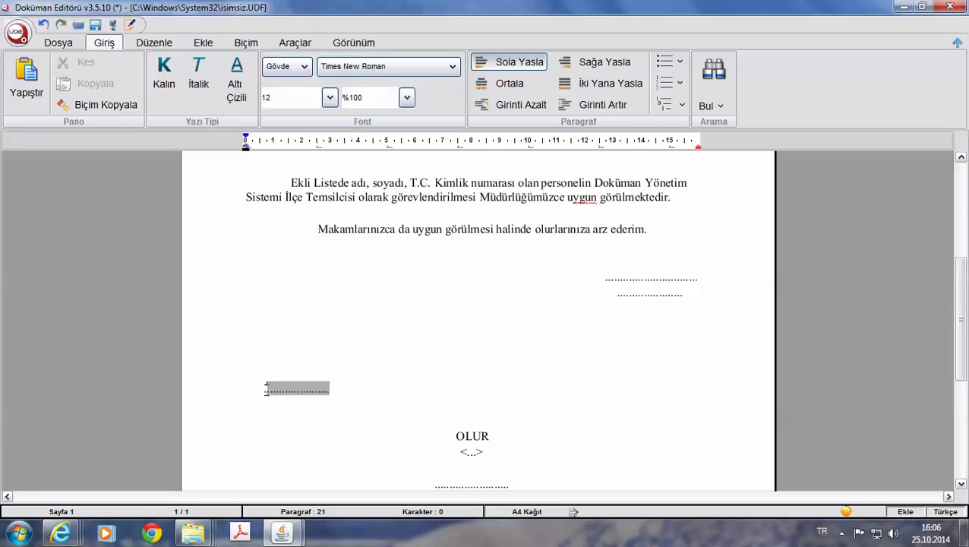
pyautogui.press('Delete')
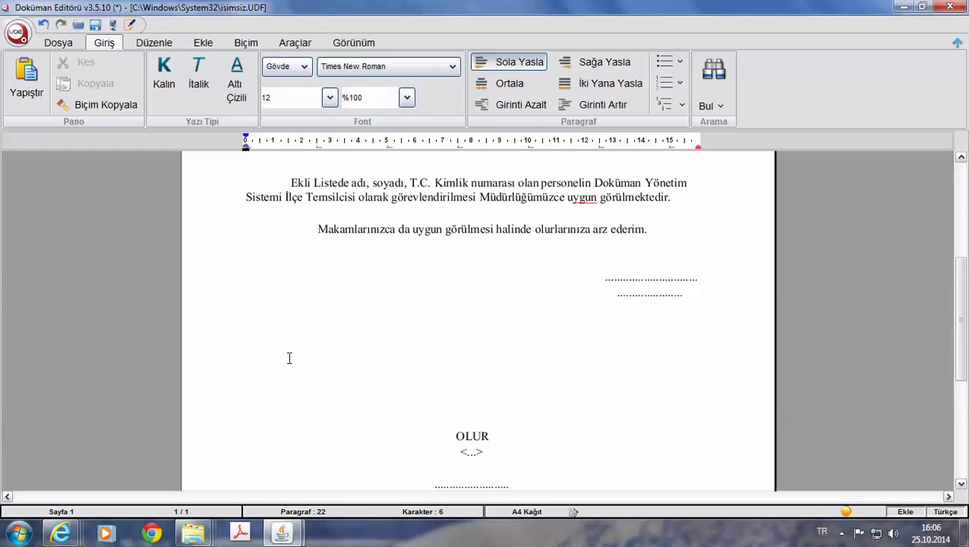
# Remove the blank lines above the OLUR block.
pyautogui.moveTo(279, 321); pyautogui.dragTo(303, 371)
pyautogui.press('Delete')
pyautogui.press('Delete')
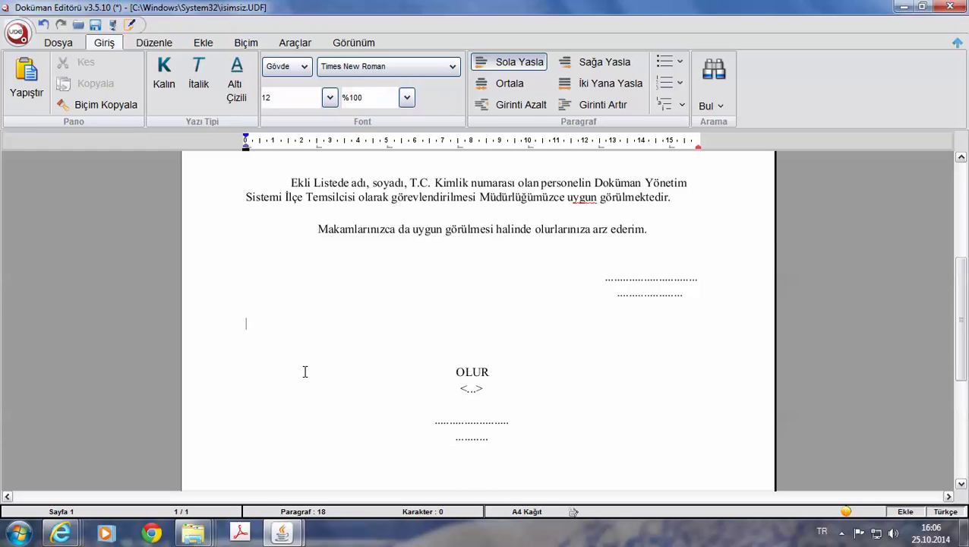
pyautogui.click(605, 277)
# Replace the right-hand dotted signature line with the signatory's full name, tabbed to the right.
pyautogui.moveTo(698, 278); pyautogui.dragTo(605, 278)
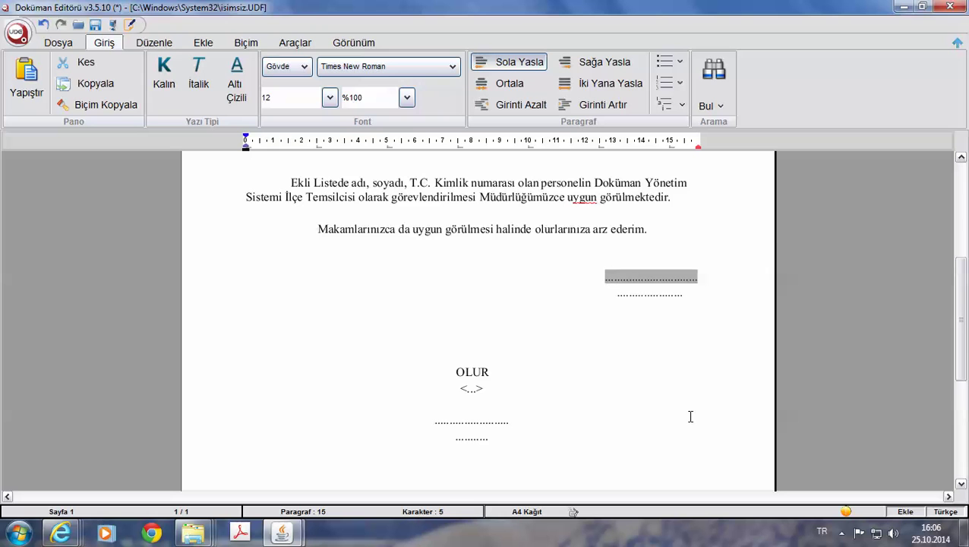
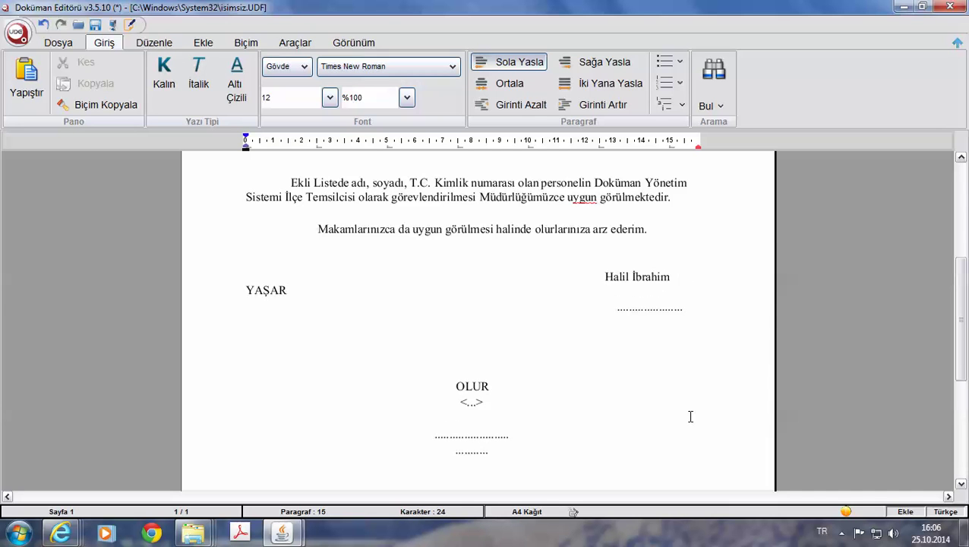
pyautogui.press('Up')
pyautogui.press('Delete')
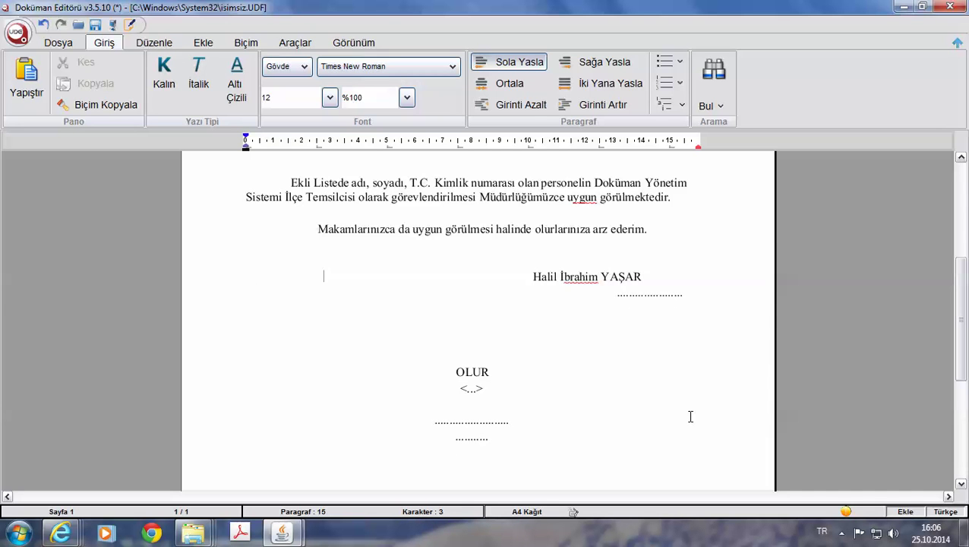
pyautogui.click(533, 277)
pyautogui.press('Tab')
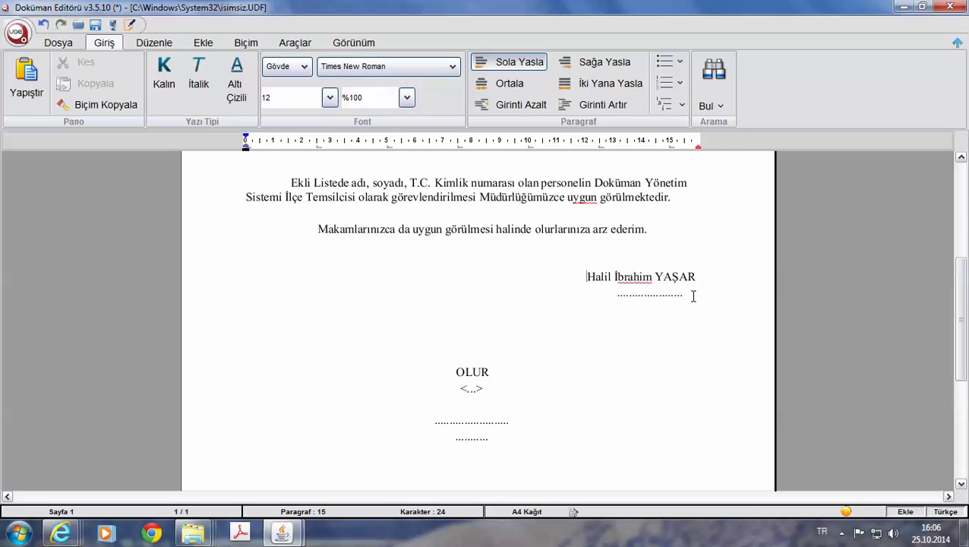
# Replace the dotted line under the name with the title 'Milli Eğitim Müdürü'.
pyautogui.moveTo(692, 296); pyautogui.dragTo(597, 296)
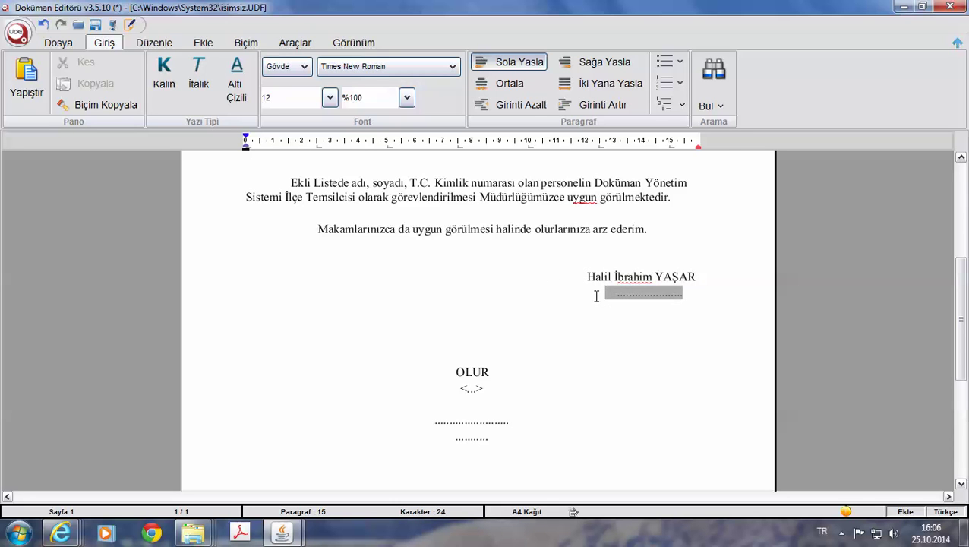
pyautogui.press('Delete')
pyautogui.write('M')
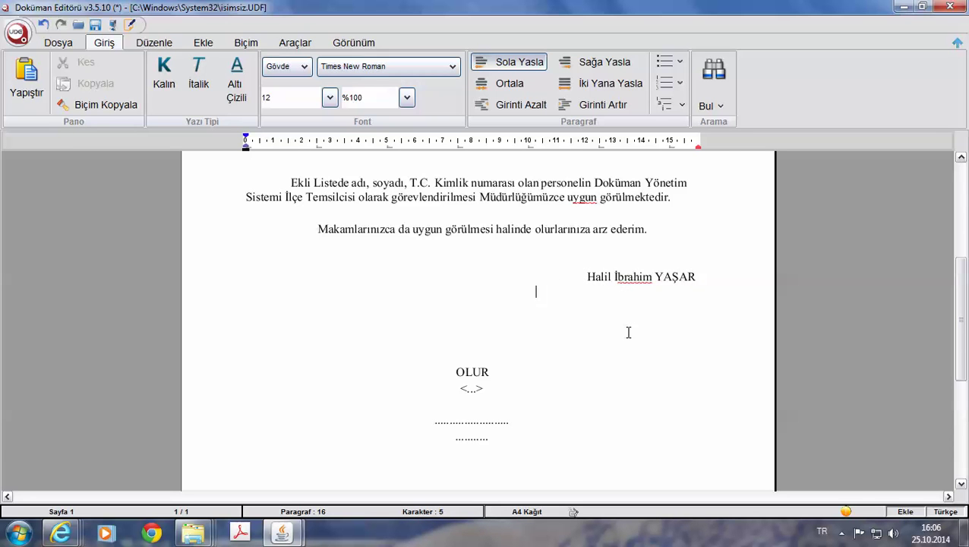
pyautogui.write('illi Eğitim Müdürü')
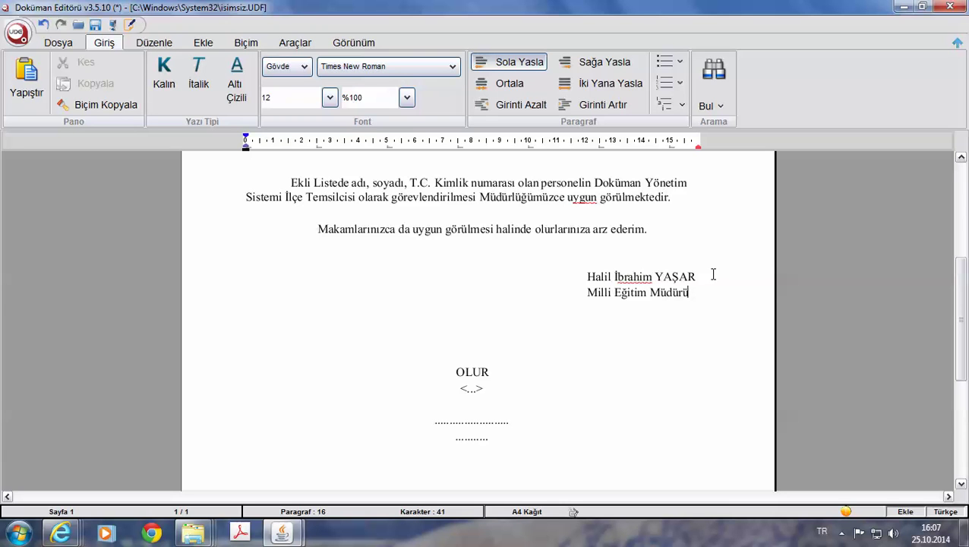
pyautogui.click(587, 292)
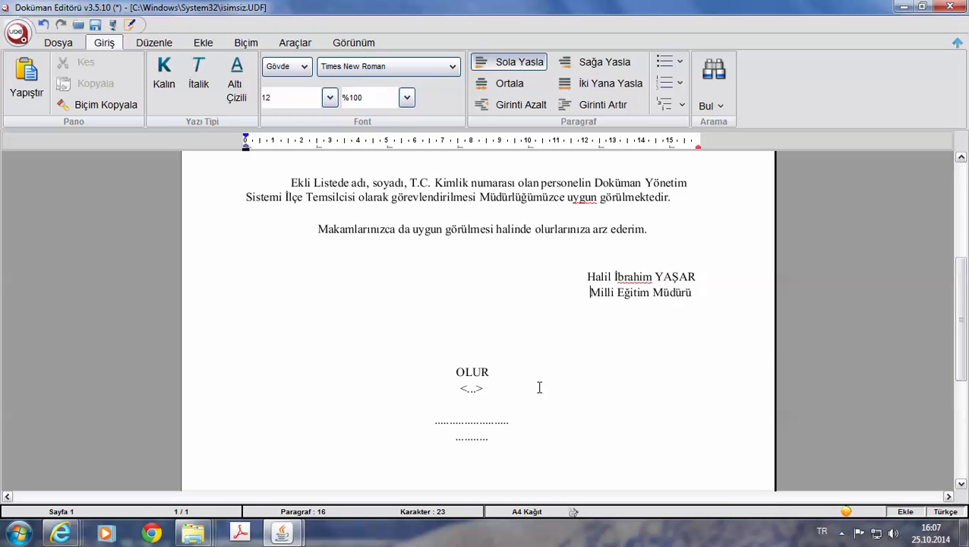
pyautogui.moveTo(524, 422); pyautogui.dragTo(431, 421)
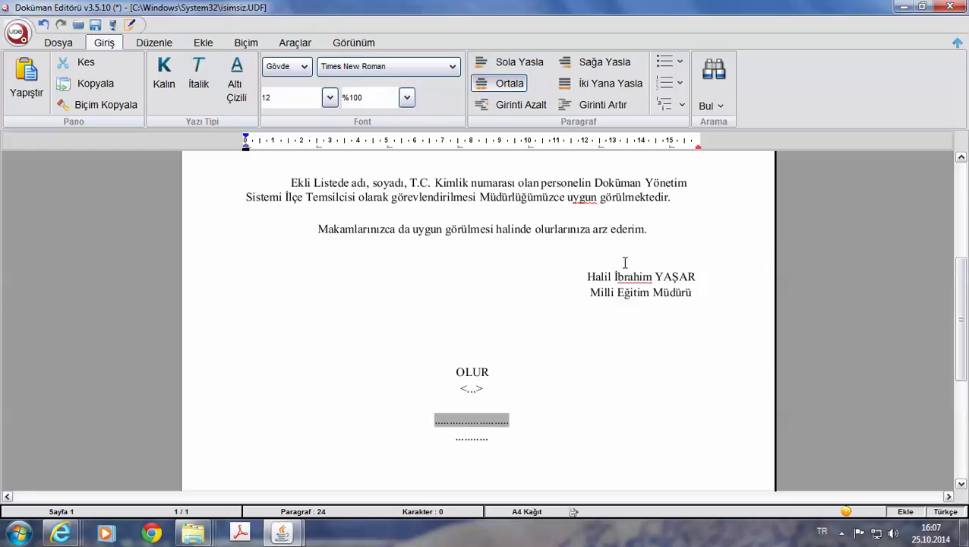
pyautogui.click(692, 276)
# Change the signatory's name to the placeholder 'AAAA BBBBBBBB'.
pyautogui.moveTo(694, 276); pyautogui.dragTo(586, 278)
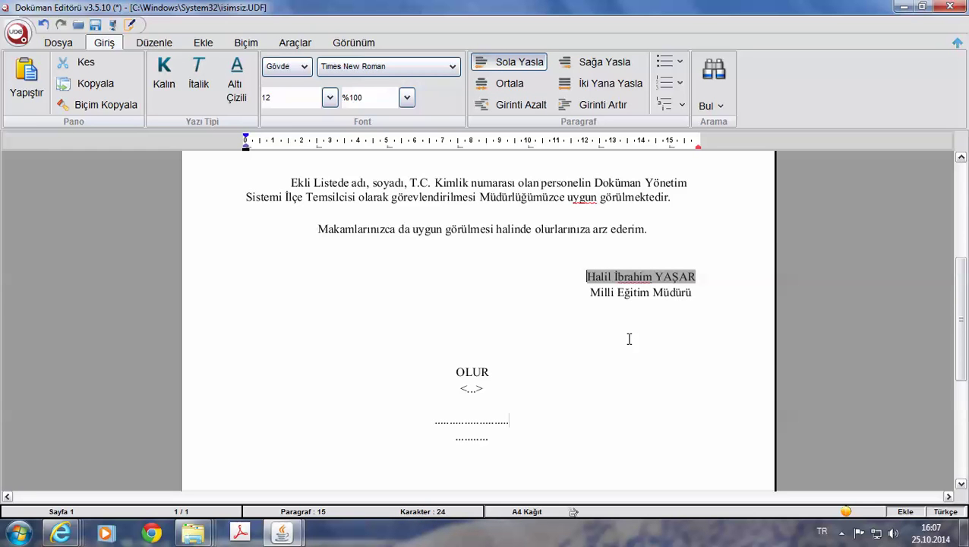
pyautogui.write('AAAA')
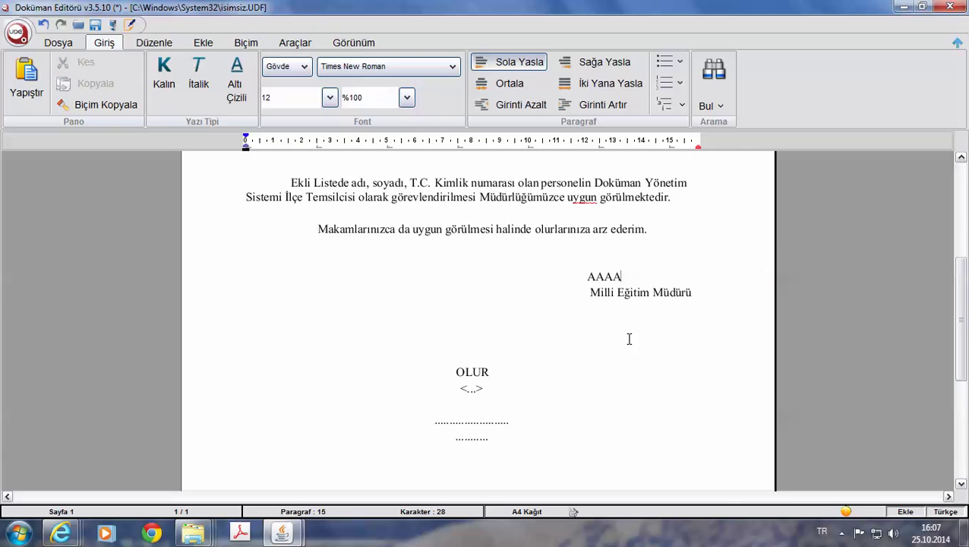
pyautogui.write(' bbbbbbb')
pyautogui.press('BackSpace')
pyautogui.press('BackSpace')
pyautogui.press('BackSpace')
pyautogui.press('BackSpace')
pyautogui.press('BackSpace')
pyautogui.press('BackSpace')
pyautogui.press('BackSpace')
pyautogui.press('BackSpace')
pyautogui.press('BackSpace')
pyautogui.press('BackSpace')
pyautogui.press('BackSpace')
pyautogui.write('aaaaa bb')
pyautogui.press('BackSpace')
pyautogui.press('BackSpace')
pyautogui.write('BBBBBBBB')
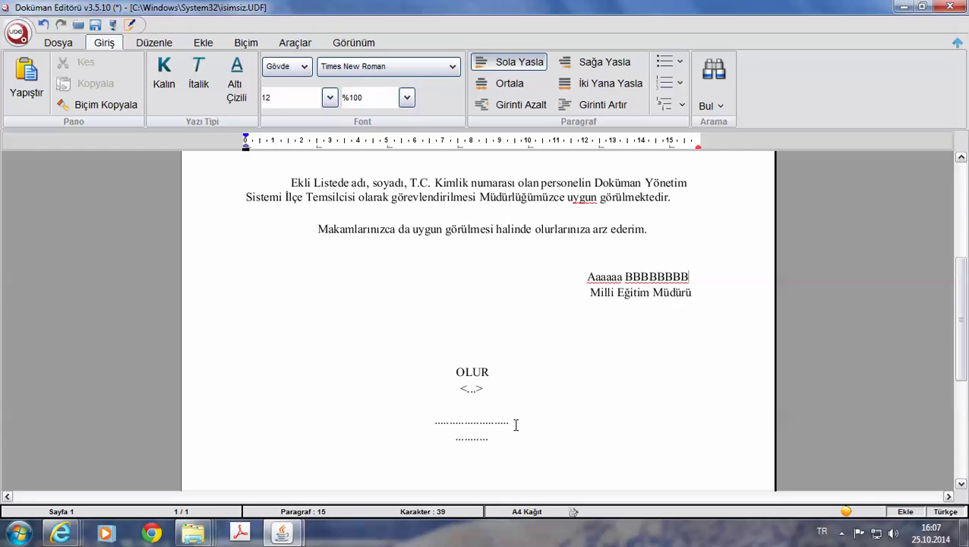
# Replace the dotted line under OLUR with the placeholder name 'Ccccccc DDDD'.
pyautogui.moveTo(514, 421); pyautogui.dragTo(418, 424)
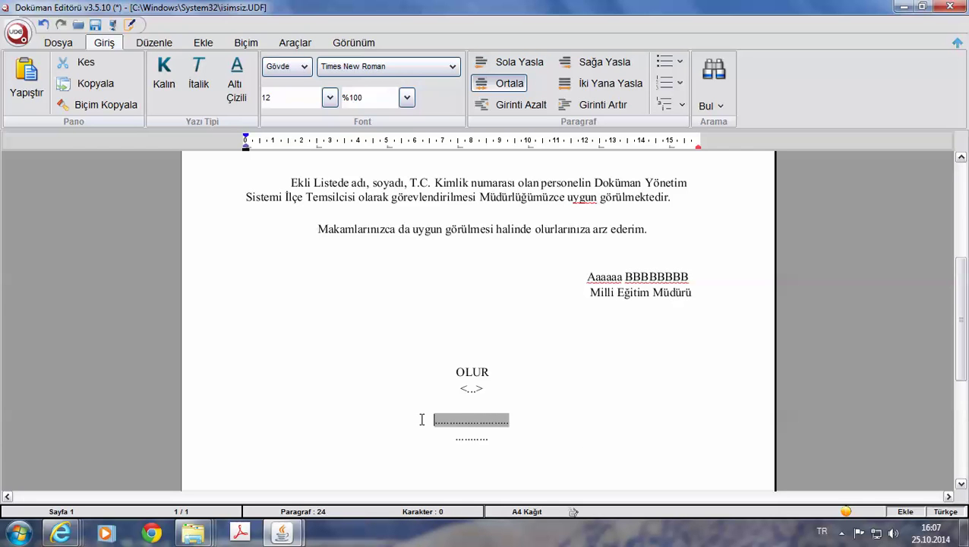
pyautogui.write('CCCCCC')
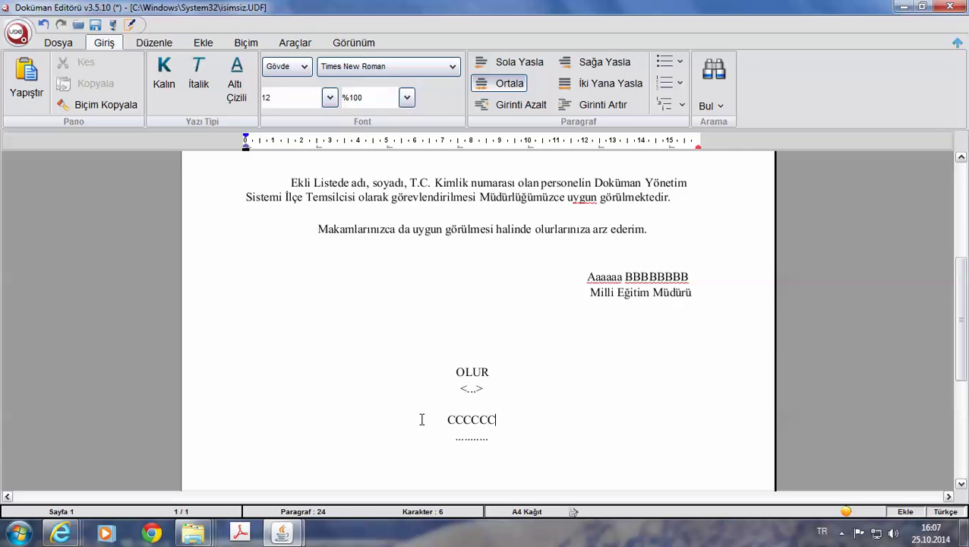
pyautogui.press('BackSpace')
pyautogui.press('BackSpace')
pyautogui.press('BackSpace')
pyautogui.press('BackSpace')
pyautogui.write('cccccc DDDDDD')
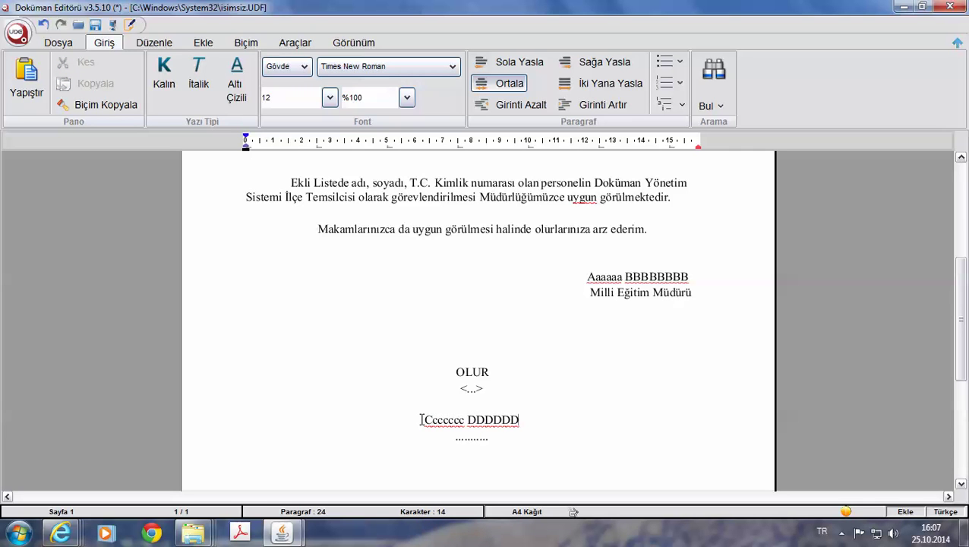
# Put the title 'Kaymakam' on its own line below the OLUR name.
pyautogui.press('BackSpace')
pyautogui.press('BackSpace')
pyautogui.press('BackSpace')
pyautogui.press('BackSpace')
pyautogui.press('BackSpace')
pyautogui.press('BackSpace')
pyautogui.press('BackSpace')
pyautogui.press('BackSpace')
pyautogui.write('Kaymaka')
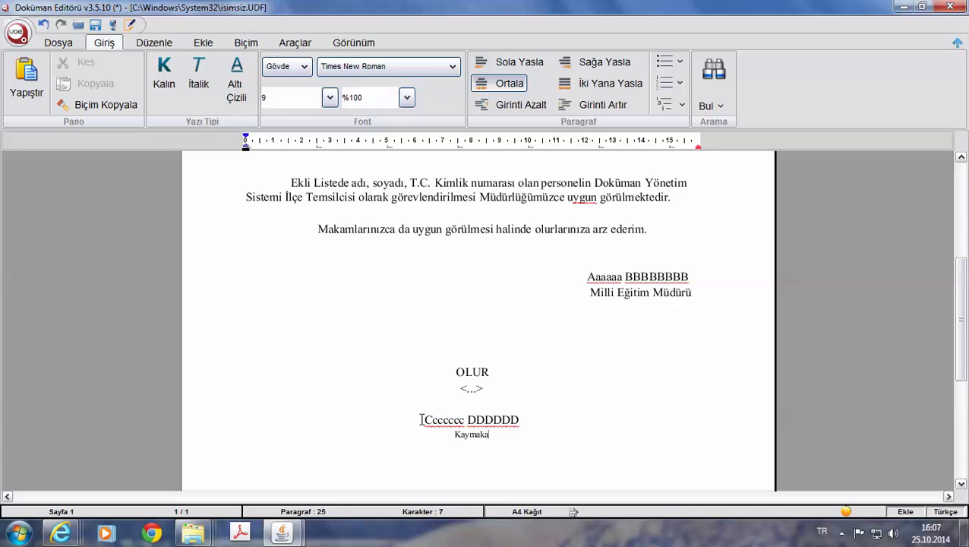
pyautogui.press('BackSpace')
pyautogui.press('BackSpace')
pyautogui.press('BackSpace')
pyautogui.press('BackSpace')
pyautogui.press('BackSpace')
pyautogui.press('BackSpace')
pyautogui.press('BackSpace')
pyautogui.press('BackSpace')
pyautogui.press('BackSpace')
pyautogui.press('Left')
pyautogui.press('Return')
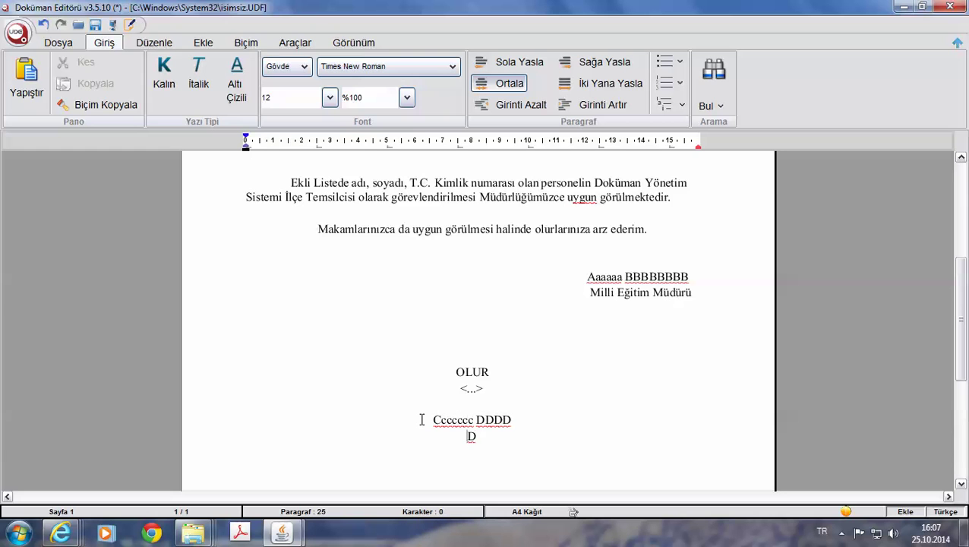
pyautogui.press('Delete')
pyautogui.hotkey('ctrl', 'z')
pyautogui.write('K')
pyautogui.press('BackSpace')
pyautogui.write('aymakam')
pyautogui.scroll(8, 491, 441)
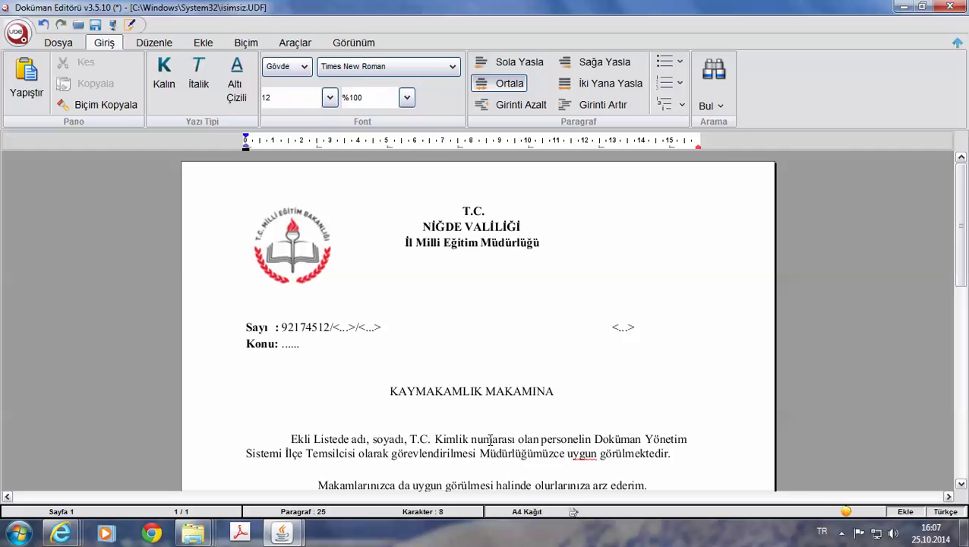
pyautogui.moveTo(658, 328); pyautogui.dragTo(343, 167)
pyautogui.scroll(-10, 429, 282)
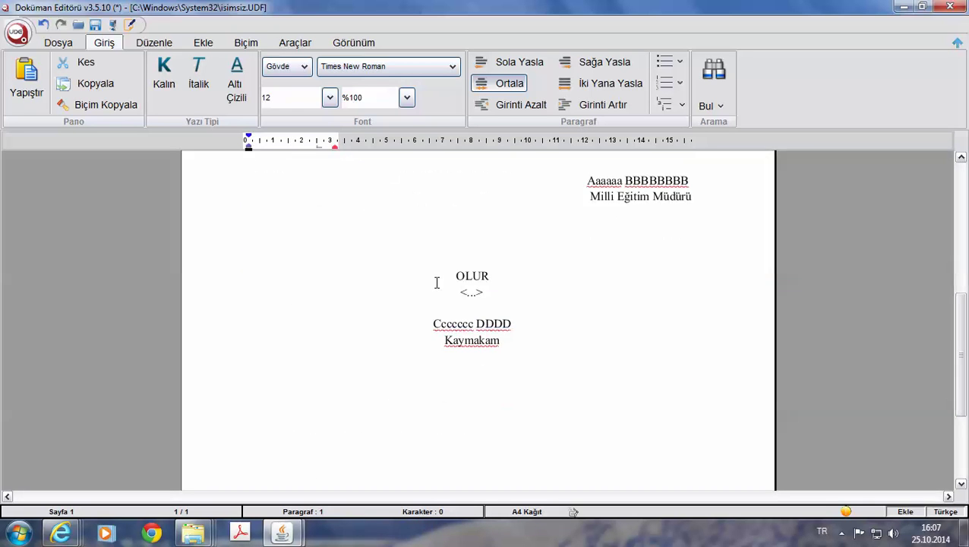
pyautogui.moveTo(489, 291); pyautogui.dragTo(455, 290)
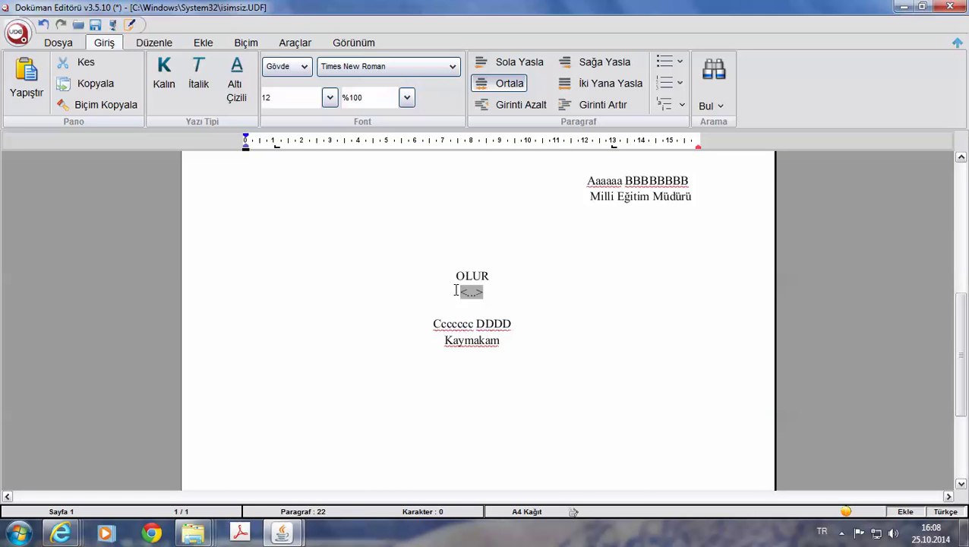
pyautogui.scroll(10, 455, 290)
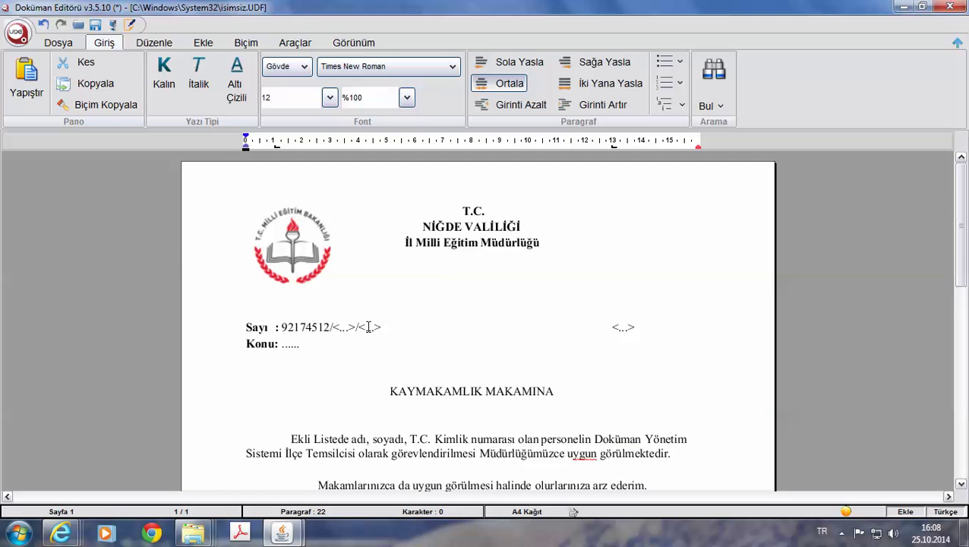
pyautogui.doubleClick(295, 327)
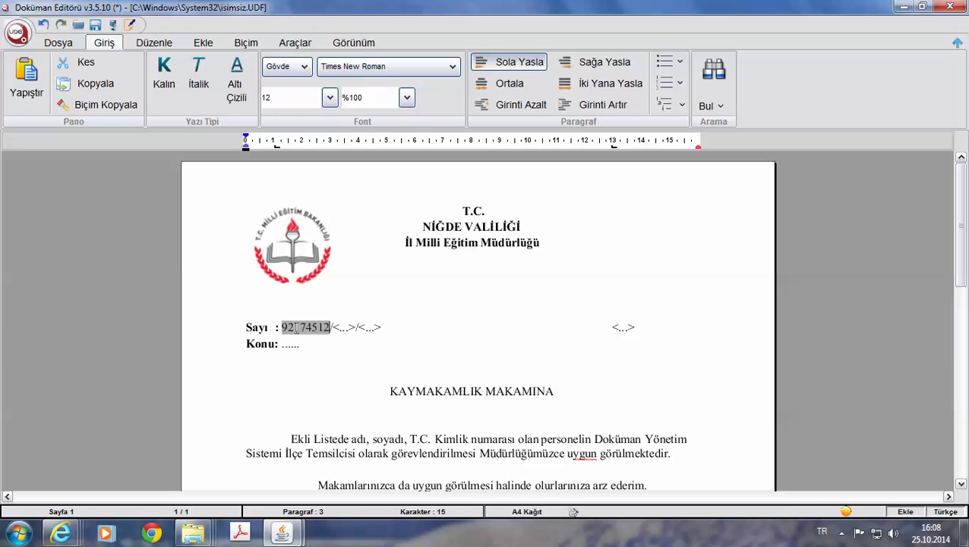
pyautogui.doubleClick(296, 326)
pyautogui.click(345, 327)
pyautogui.click(342, 328)
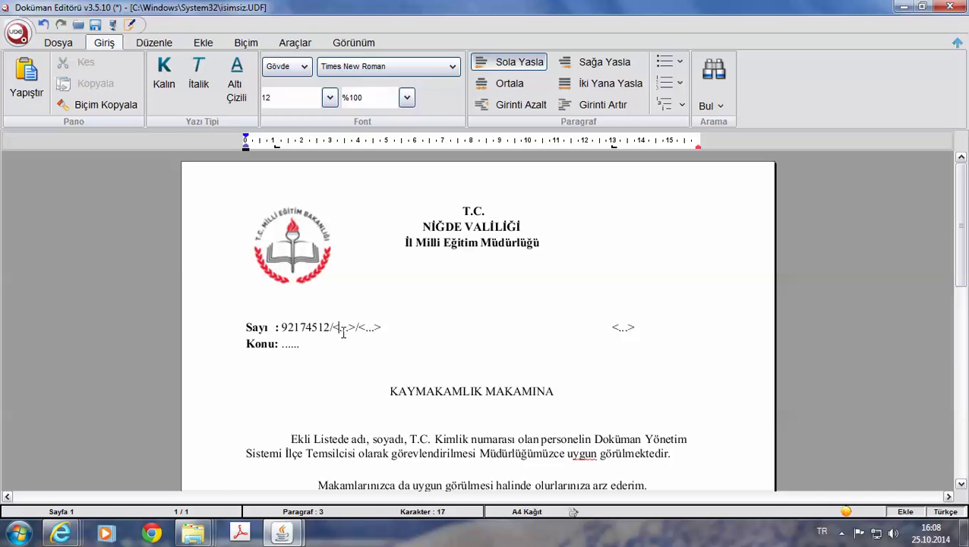
pyautogui.doubleClick(369, 327)
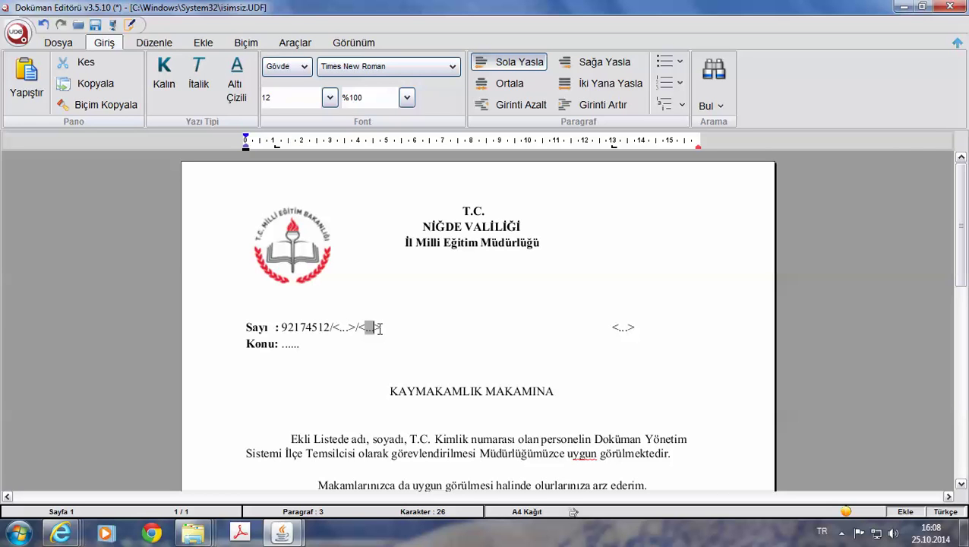
pyautogui.doubleClick(621, 327)
pyautogui.scroll(-1, 623, 340)
pyautogui.scroll(-5, 624, 339)
pyautogui.scroll(4, 624, 339)
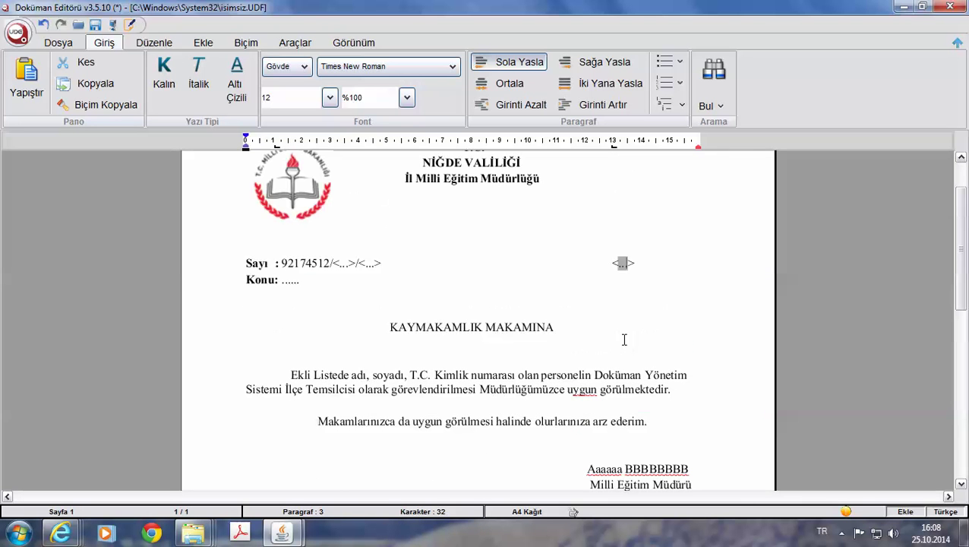
pyautogui.moveTo(653, 264); pyautogui.dragTo(246, 264)
pyautogui.scroll(-8, 459, 404)
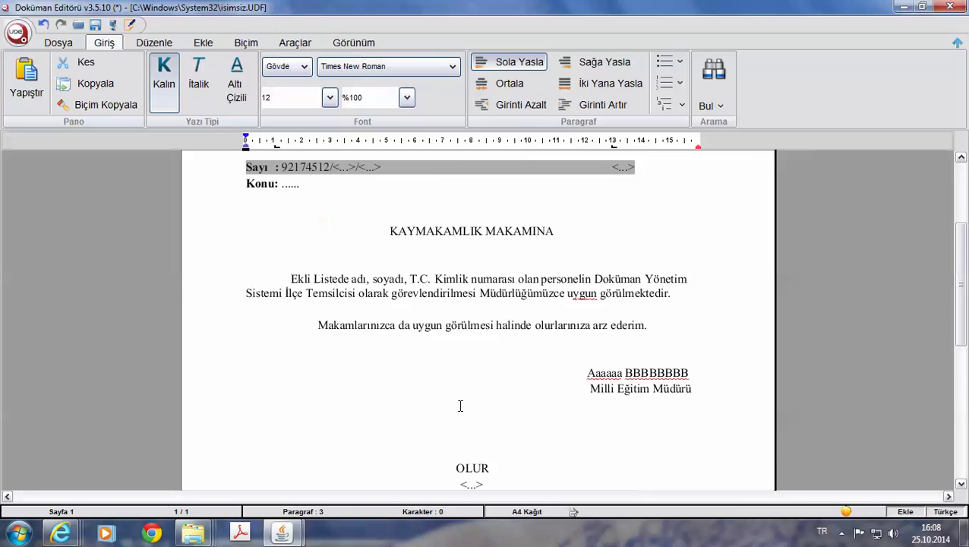
pyautogui.moveTo(488, 326); pyautogui.dragTo(425, 326)
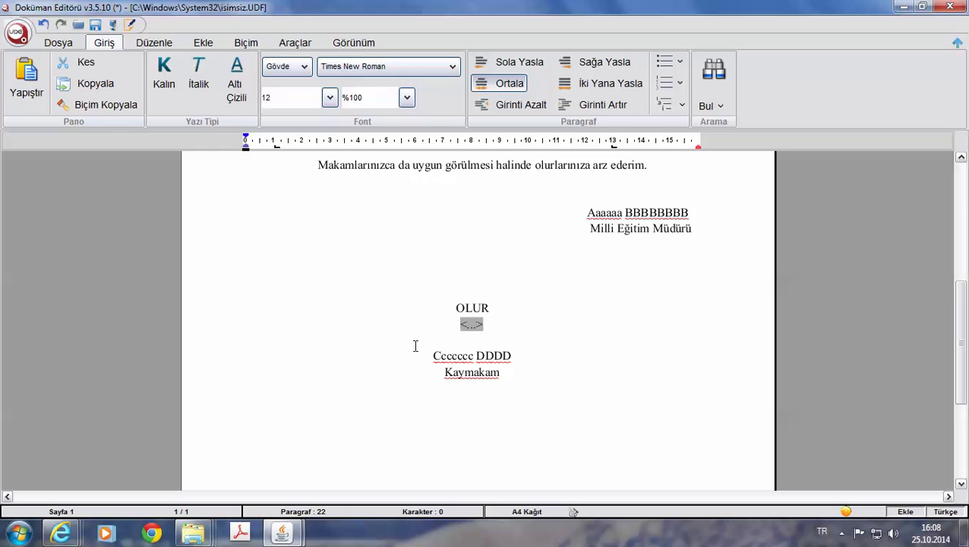
pyautogui.scroll(-2, 416, 346)
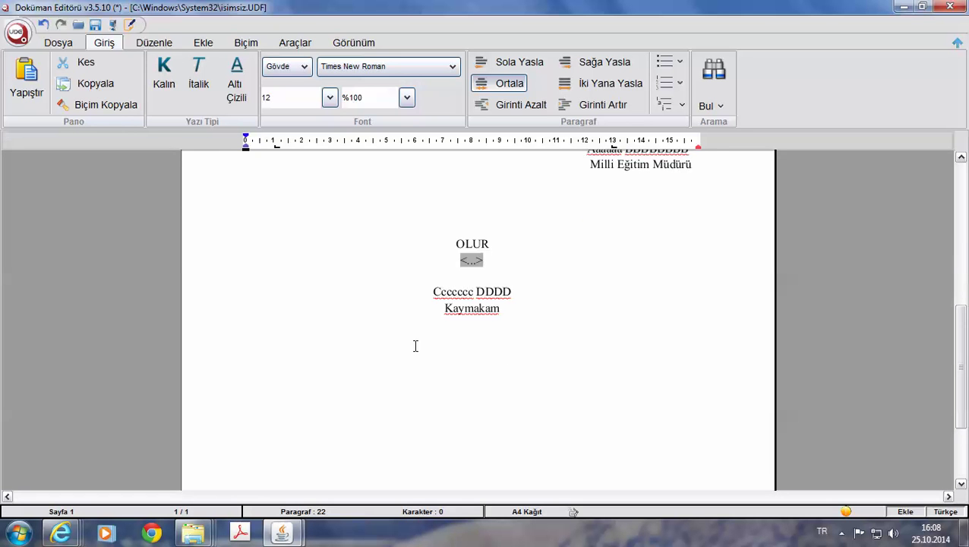
pyautogui.scroll(4, 415, 346)
pyautogui.scroll(-2, 415, 346)
pyautogui.click(526, 374)
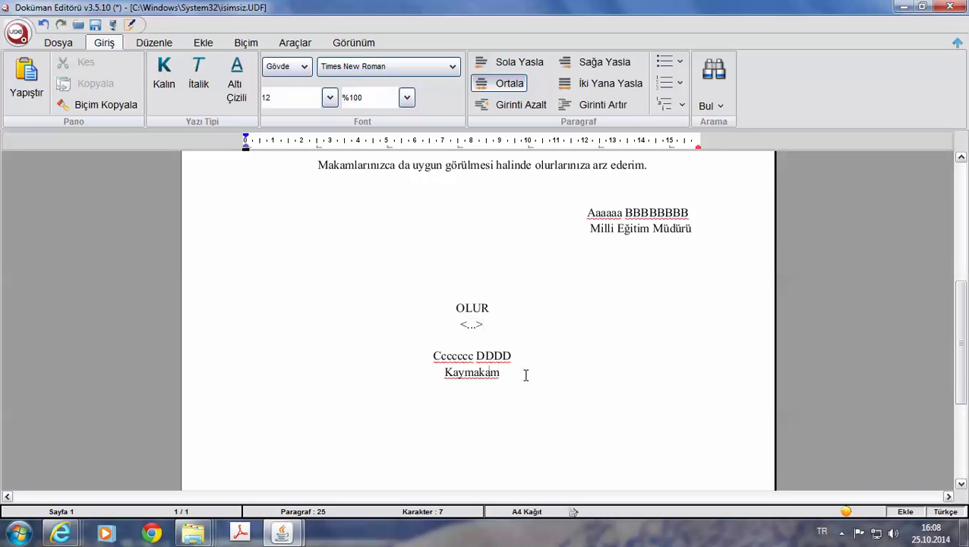
pyautogui.scroll(9, 525, 376)
pyautogui.scroll(-15, 529, 377)
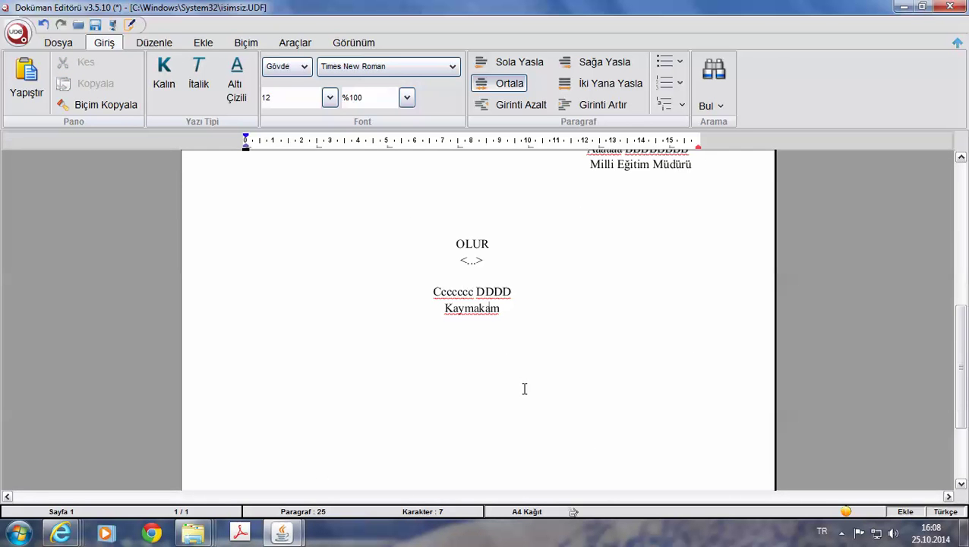
pyautogui.scroll(7, 526, 379)
pyautogui.scroll(10, 524, 389)
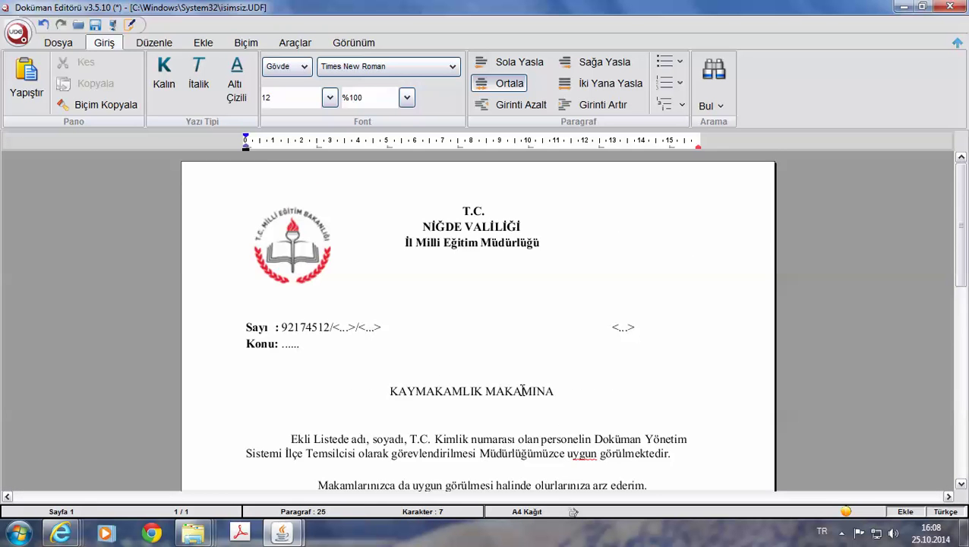
pyautogui.scroll(-5, 498, 317)
pyautogui.scroll(-8, 498, 318)
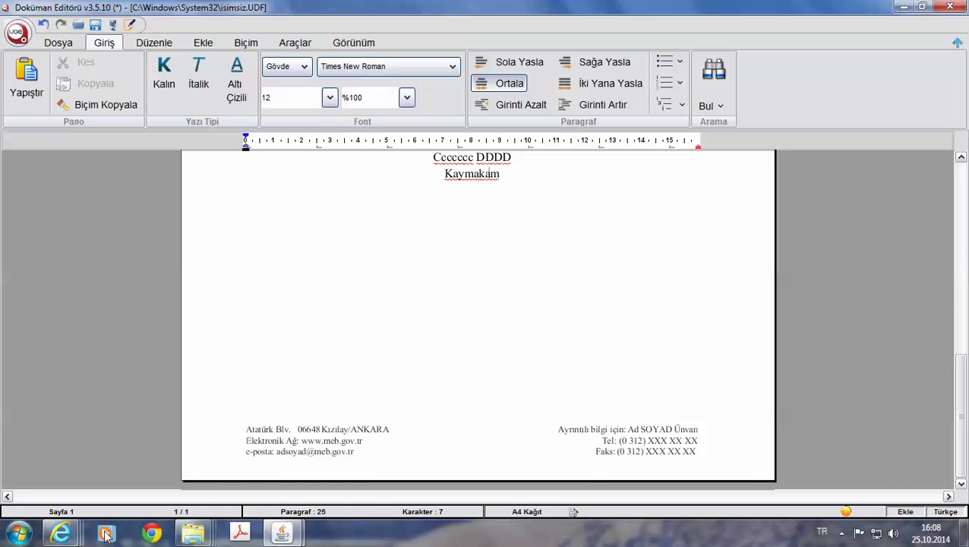
# Open DYS İlçe Toplantı Onay.udf from the DYS Evraklarım folder in Doküman Editörü.
pyautogui.moveTo(193, 533)
pyautogui.click(218, 463)
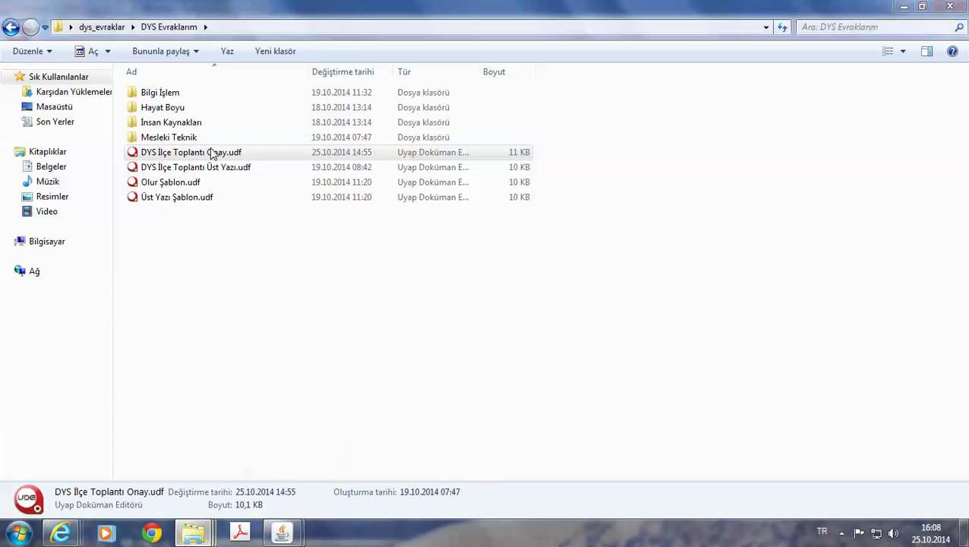
pyautogui.doubleClick(173, 196)
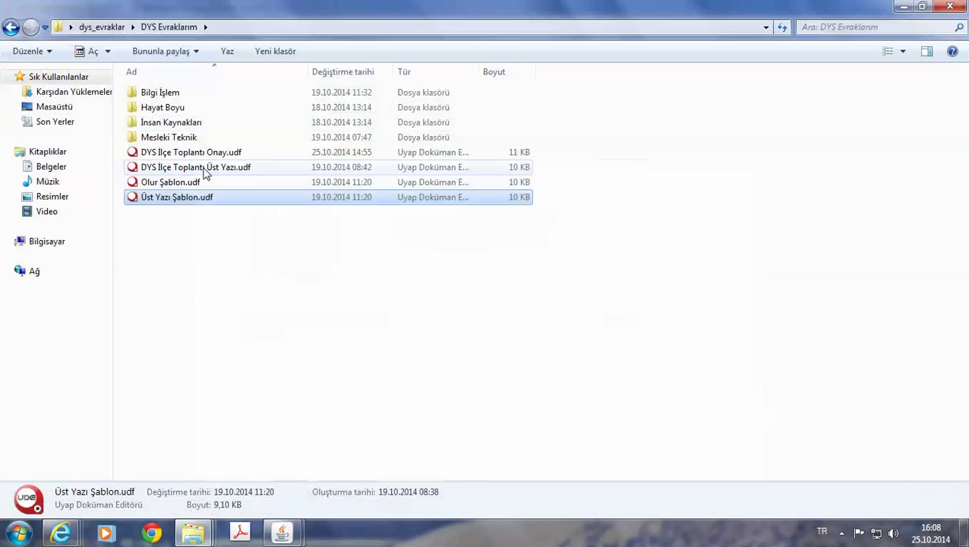
pyautogui.doubleClick(199, 152)
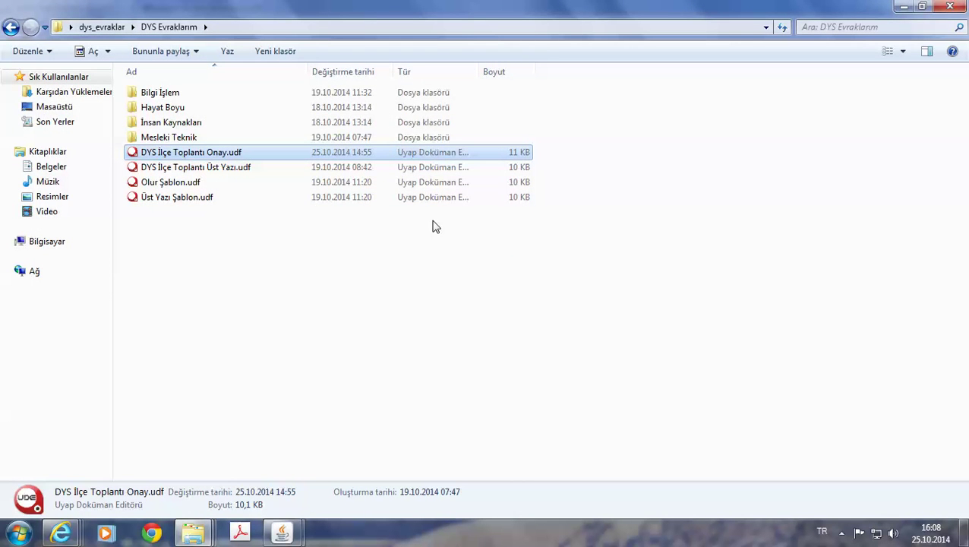
pyautogui.scroll(-15, 448, 265)
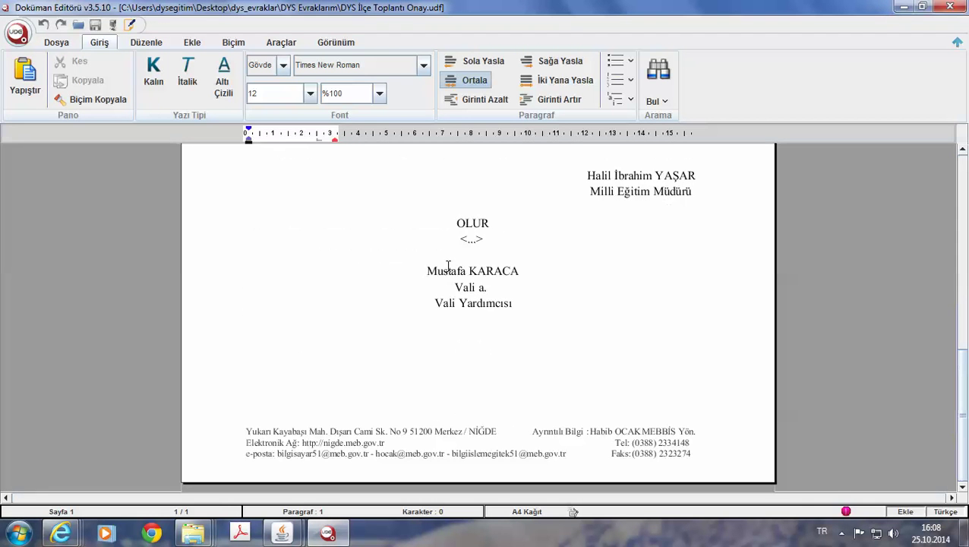
# Select and copy the Niğde address footer text in DYS İlçe Toplantı Onay.udf.
pyautogui.doubleClick(687, 454)
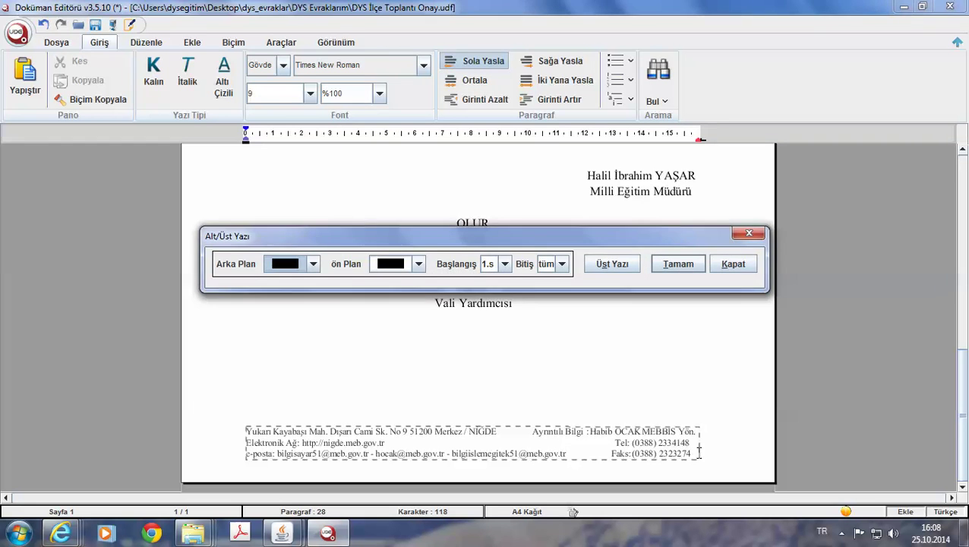
pyautogui.moveTo(698, 452); pyautogui.dragTo(234, 427)
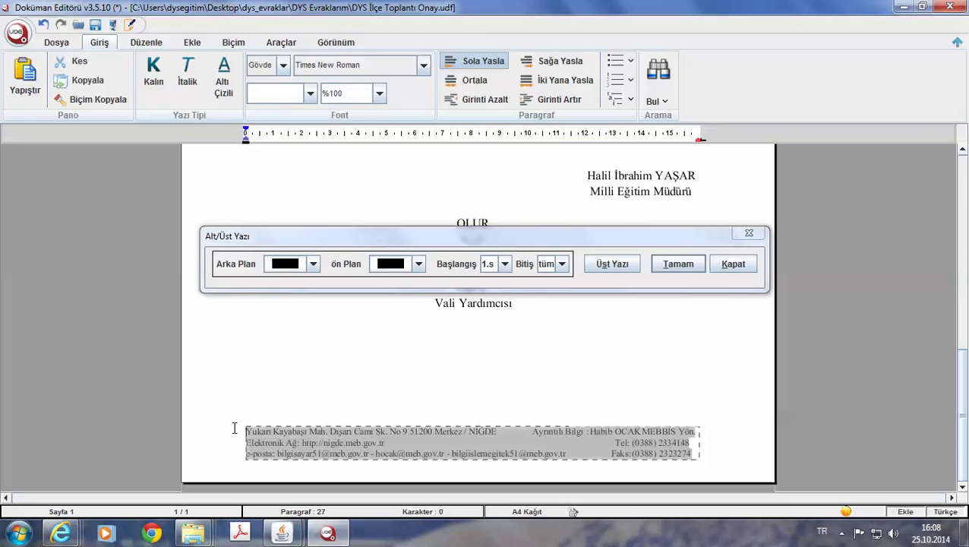
pyautogui.click(731, 264)
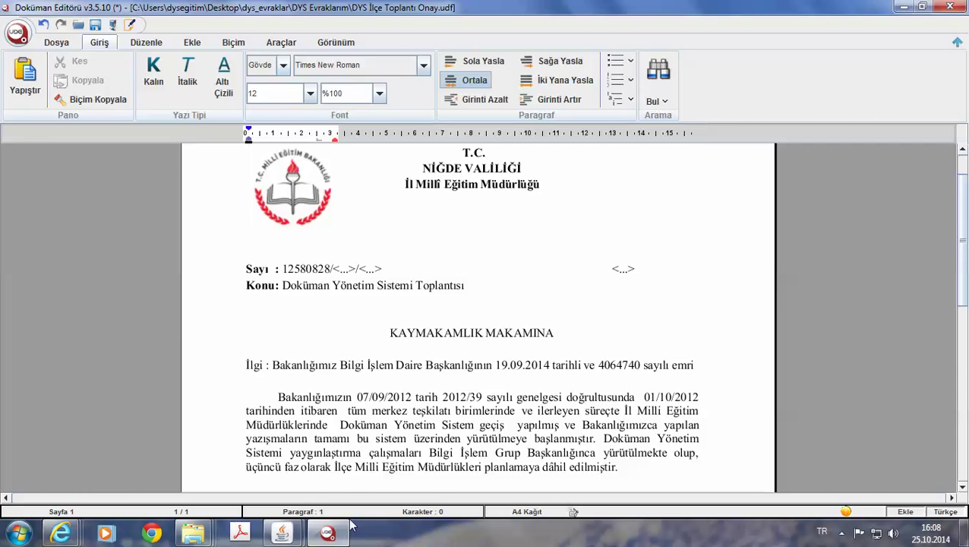
# Close DYS İlçe Toplantı Onay.udf without saving and return to the untitled template.
pyautogui.click(327, 532)
pyautogui.click(327, 532)
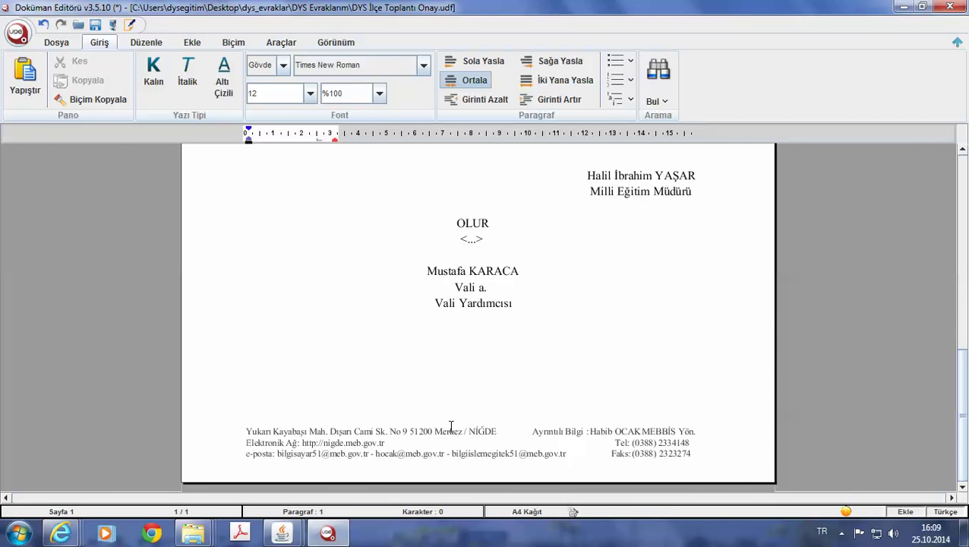
pyautogui.click(950, 7)
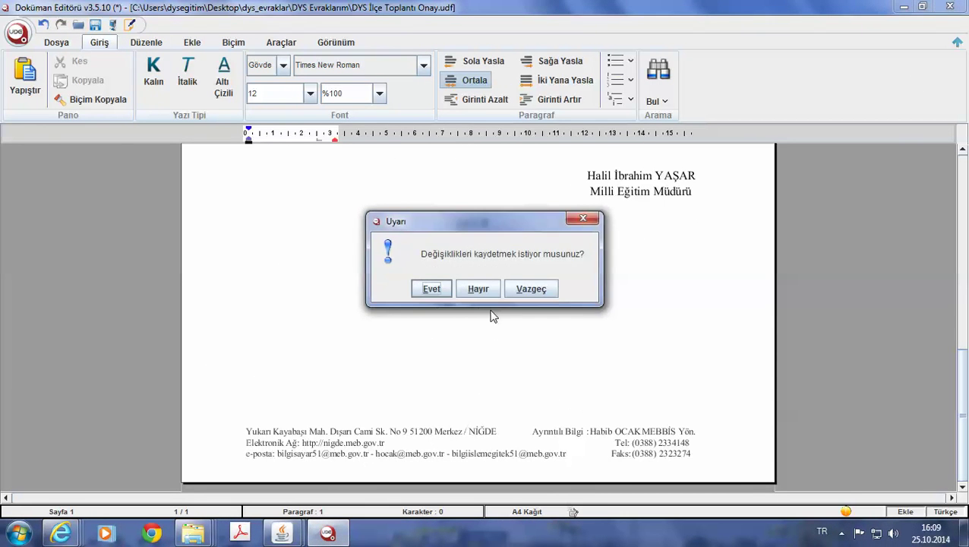
pyautogui.click(479, 287)
pyautogui.moveTo(282, 532)
pyautogui.click(356, 480)
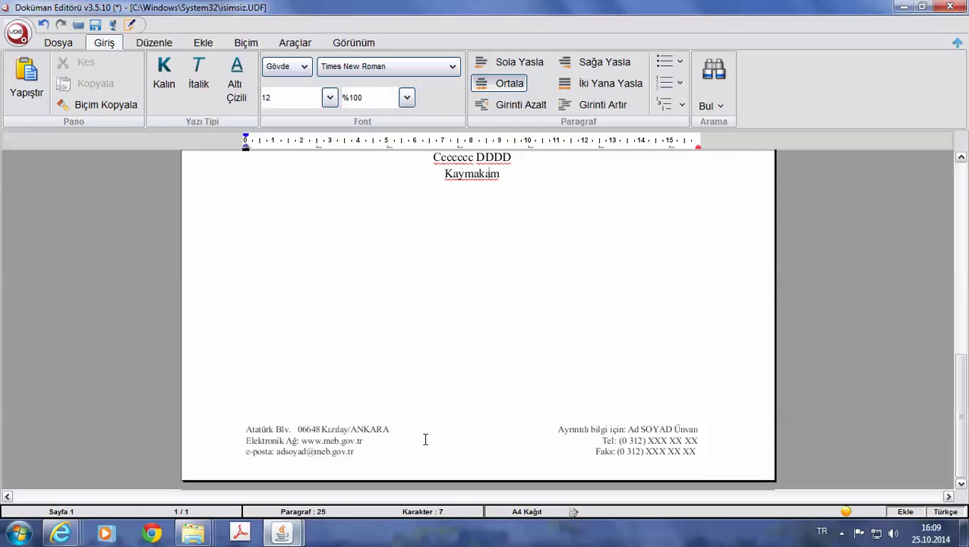
# Replace the template's old footer with the pasted Niğde address footer.
pyautogui.doubleClick(392, 441)
pyautogui.click(643, 449)
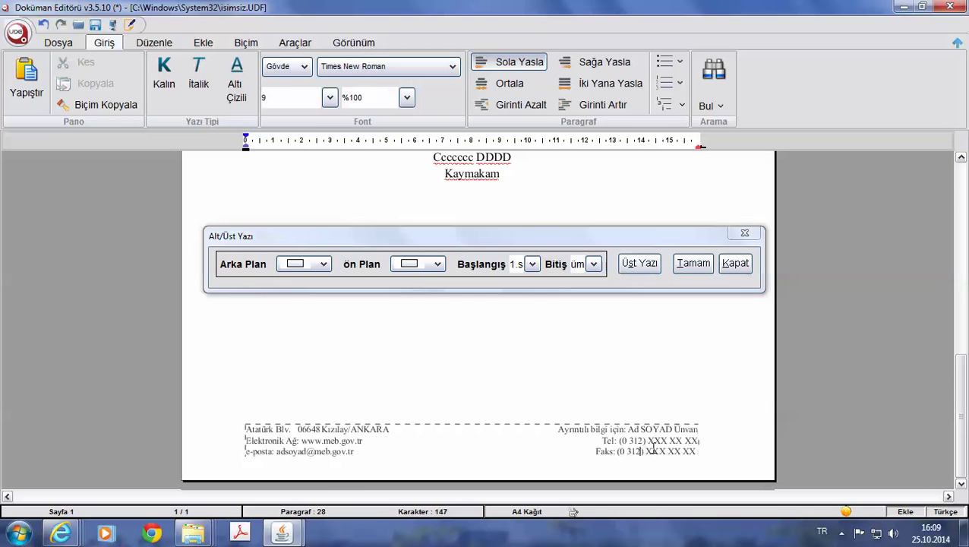
pyautogui.moveTo(247, 431); pyautogui.dragTo(716, 448)
pyautogui.hotkey('ctrl', 'v')
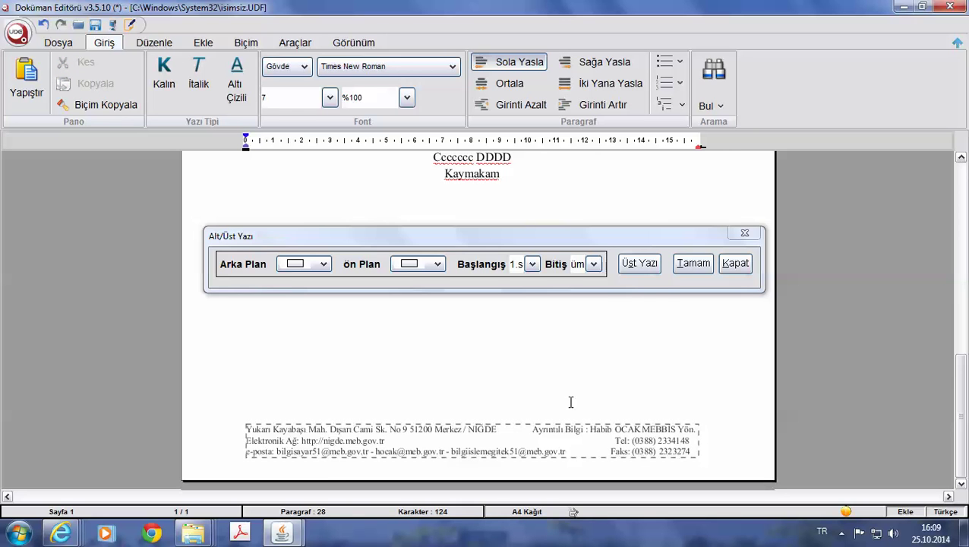
pyautogui.click(691, 263)
# Replace the dots after 'Konu:' with the subject, starting with 'DYS'.
pyautogui.scroll(10, 596, 329)
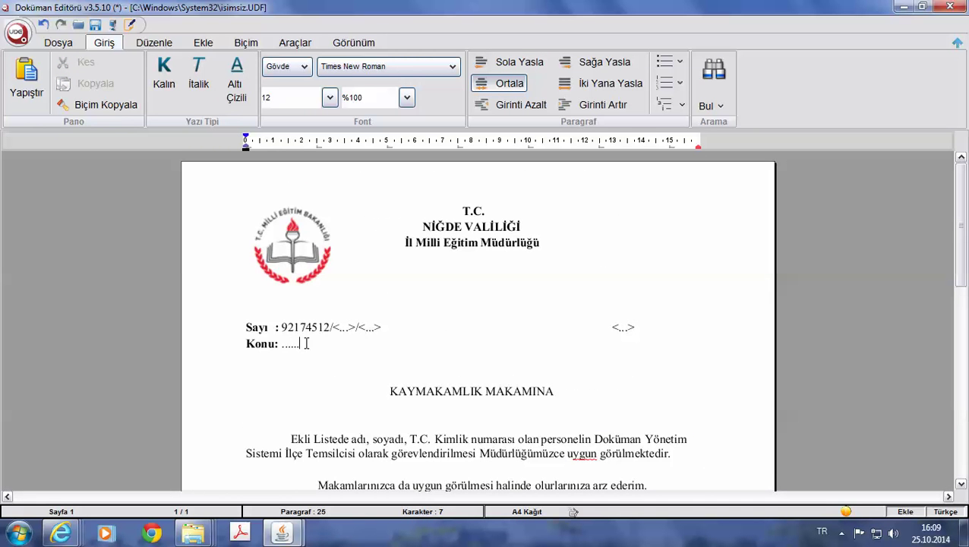
pyautogui.moveTo(306, 343); pyautogui.dragTo(284, 343)
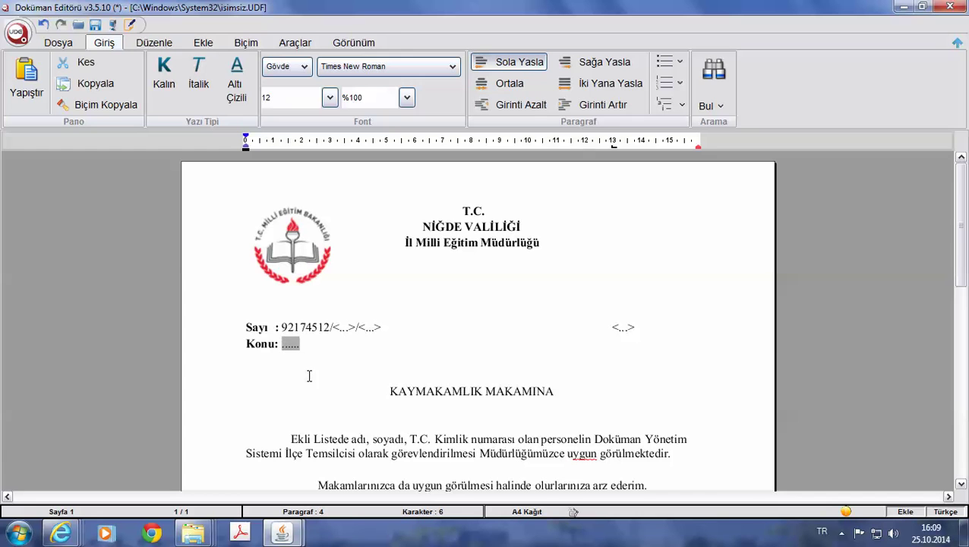
pyautogui.write('DYS İlçe Yönetici Görevlendirmesi')
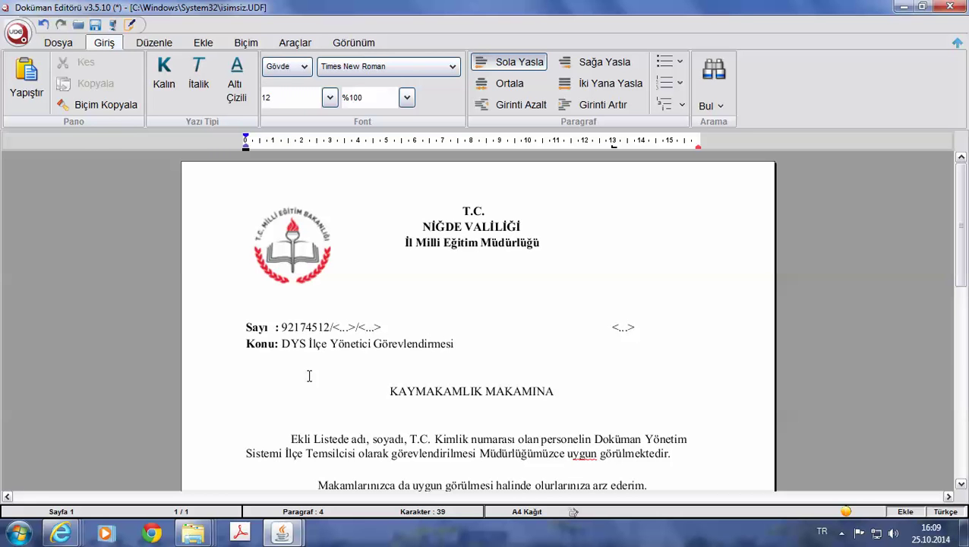
pyautogui.click(95, 24)
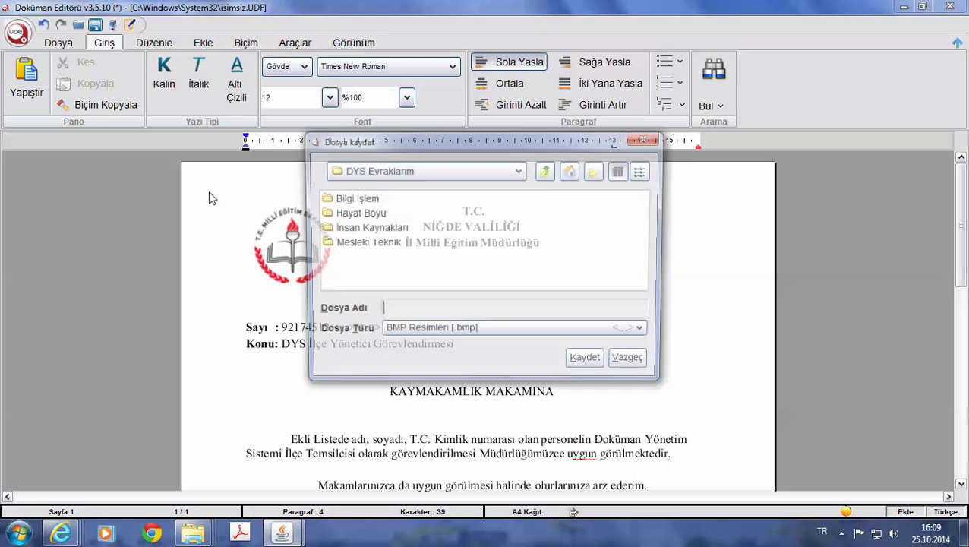
pyautogui.click(463, 332)
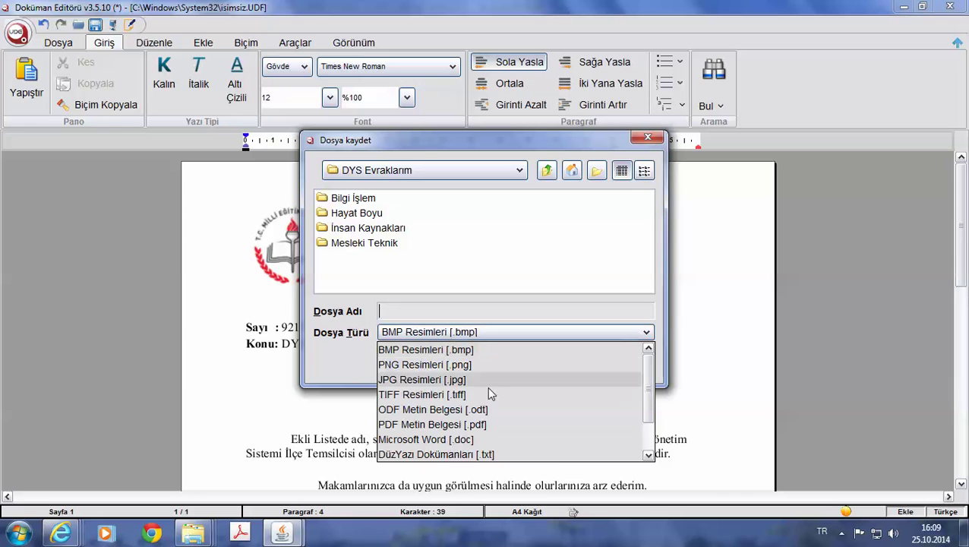
pyautogui.scroll(-1, 649, 406)
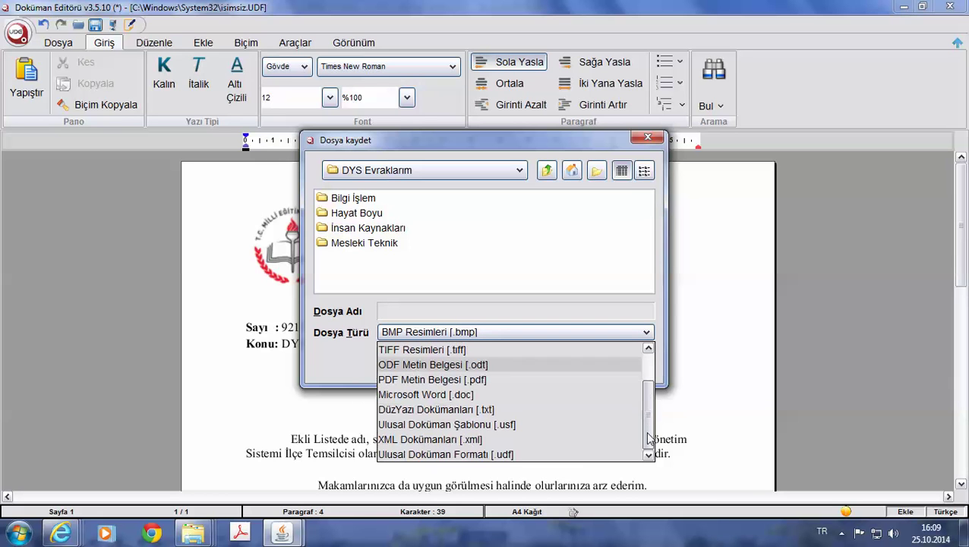
pyautogui.click(530, 453)
pyautogui.click(519, 170)
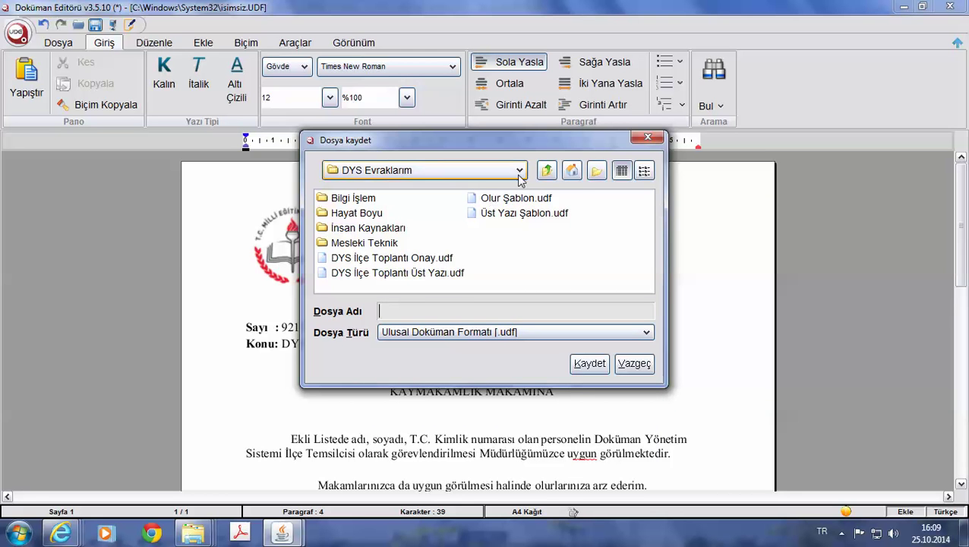
pyautogui.scroll(5, 475, 228)
pyautogui.click(419, 196)
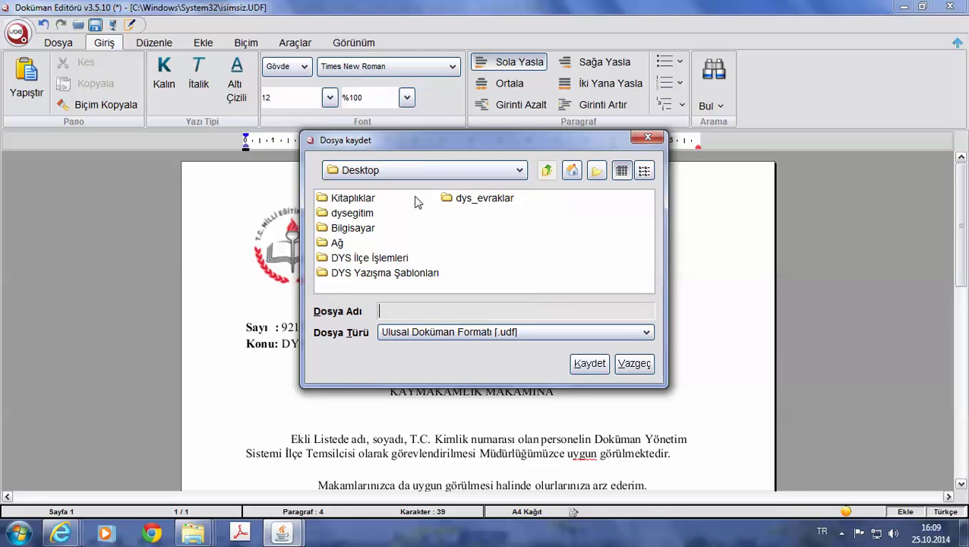
pyautogui.doubleClick(402, 275)
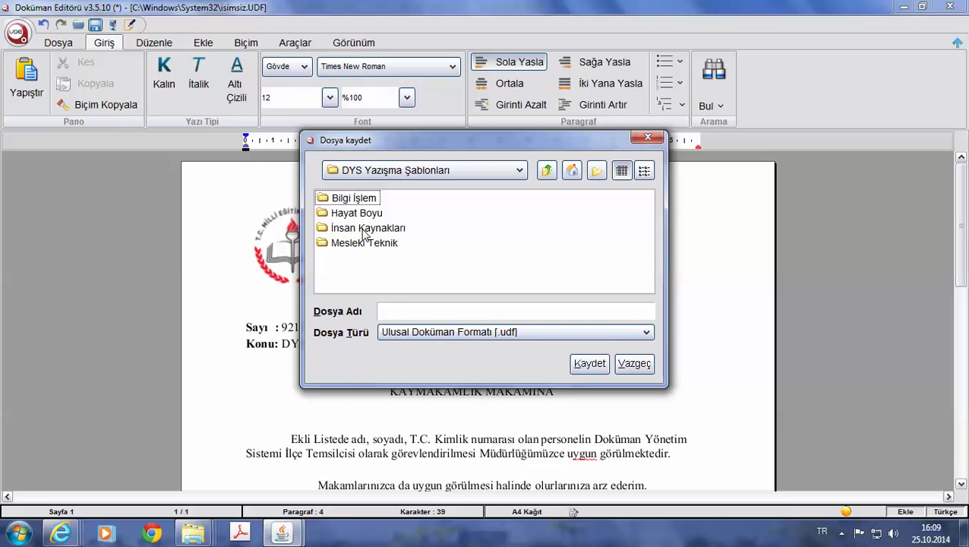
pyautogui.doubleClick(345, 199)
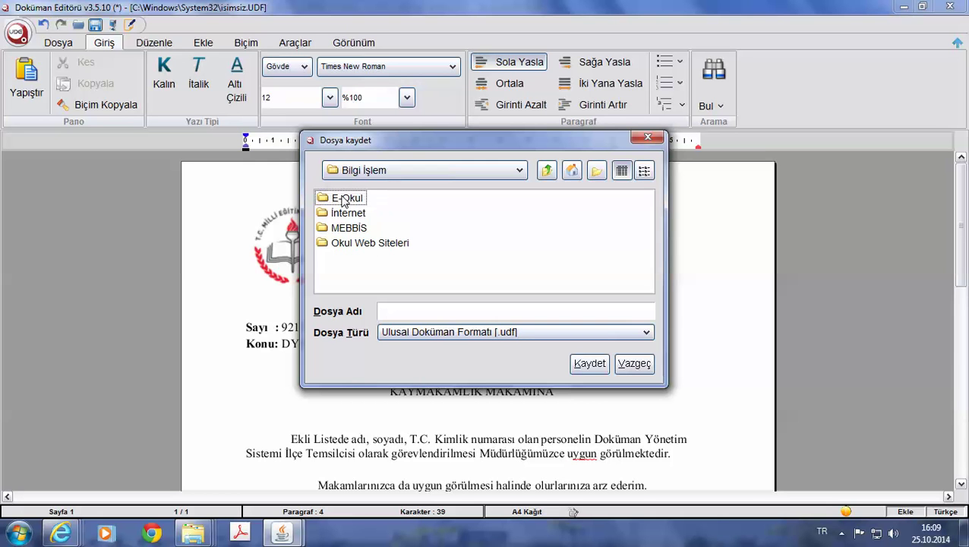
pyautogui.rightClick(366, 264)
pyautogui.moveTo(379, 275)
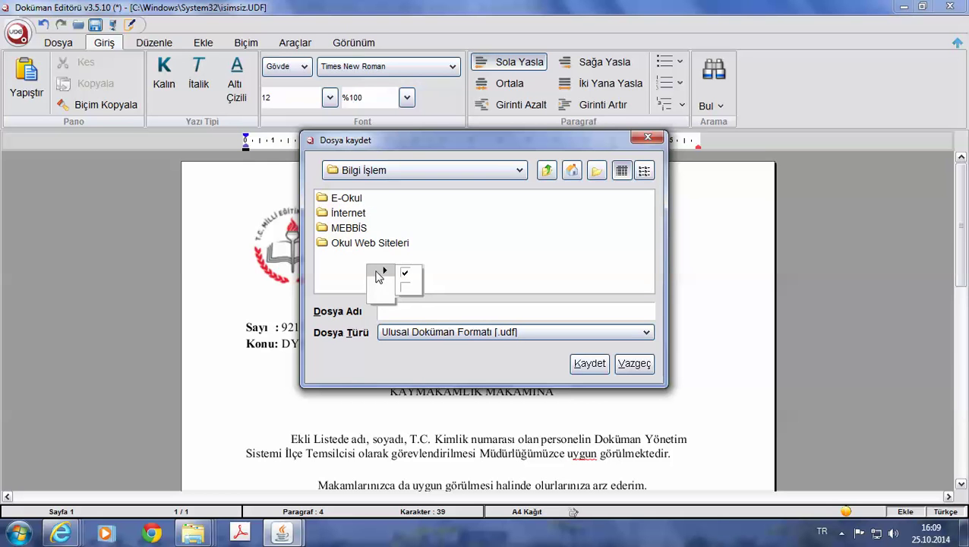
pyautogui.click(501, 244)
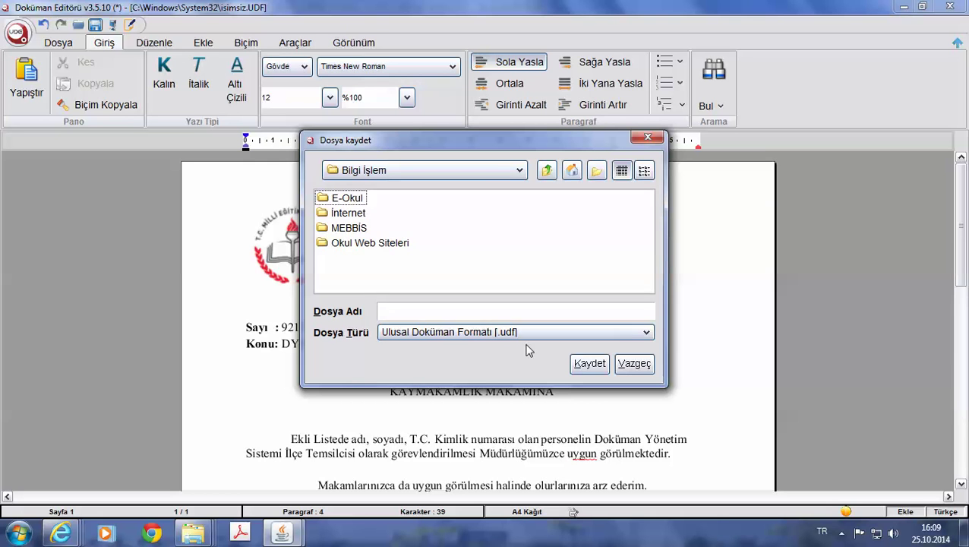
pyautogui.click(631, 364)
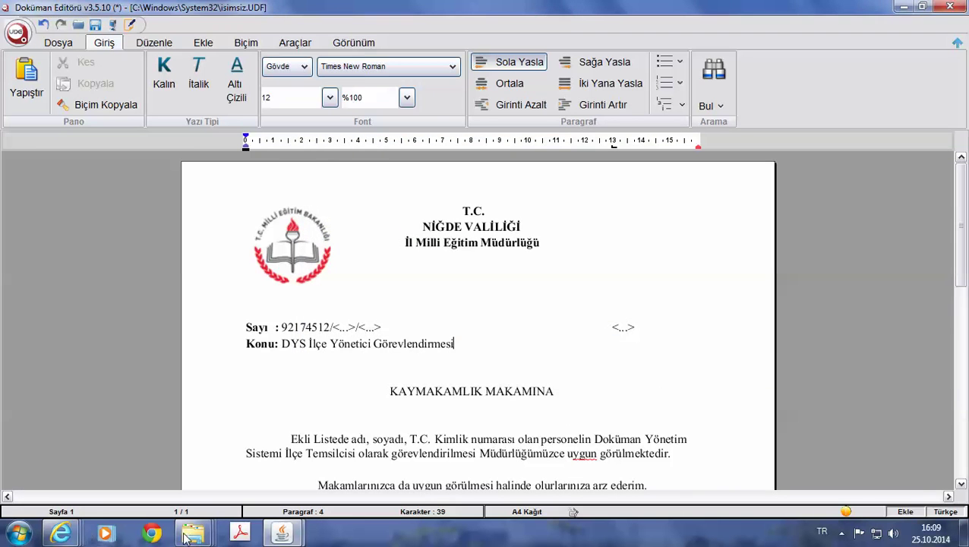
# Create a folder named DYS inside DYS Yazışma Şablonları\Bilgi İşlem.
pyautogui.moveTo(192, 533)
pyautogui.click(387, 464)
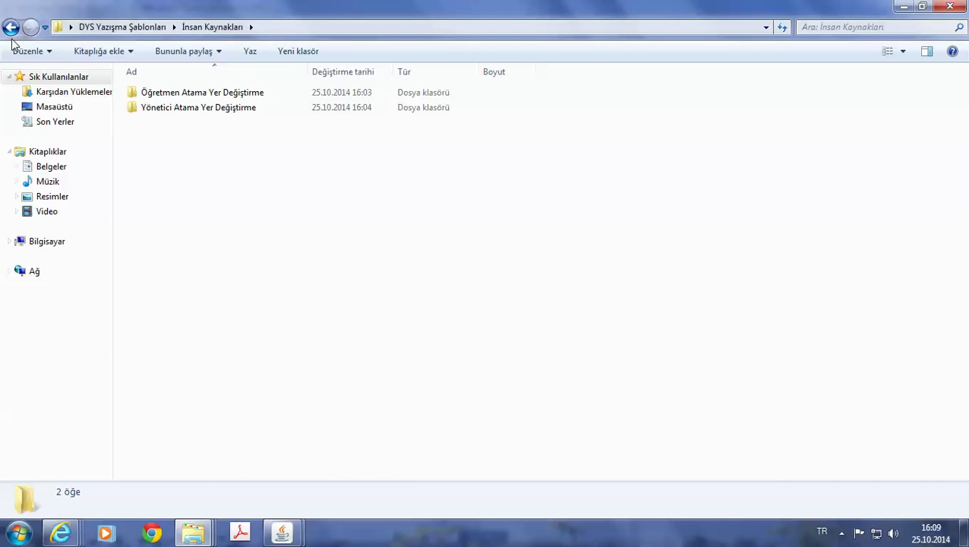
pyautogui.click(15, 27)
pyautogui.doubleClick(162, 93)
pyautogui.rightClick(203, 234)
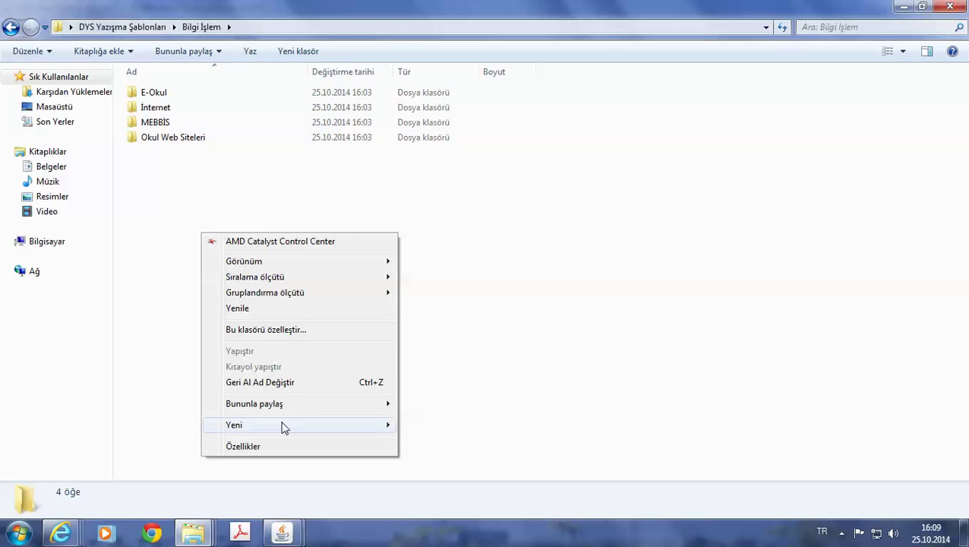
pyautogui.moveTo(283, 425)
pyautogui.click(446, 216)
pyautogui.write('DYS')
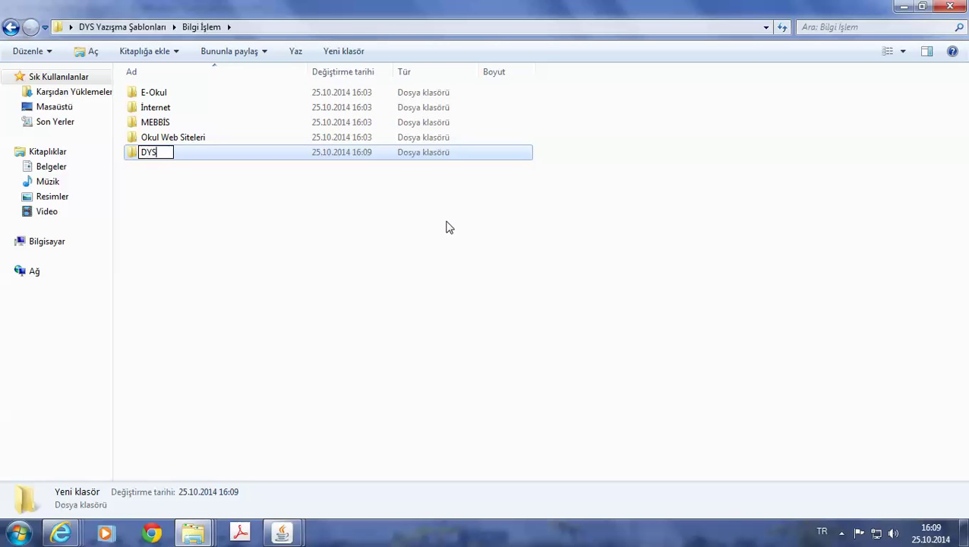
pyautogui.press('Return')
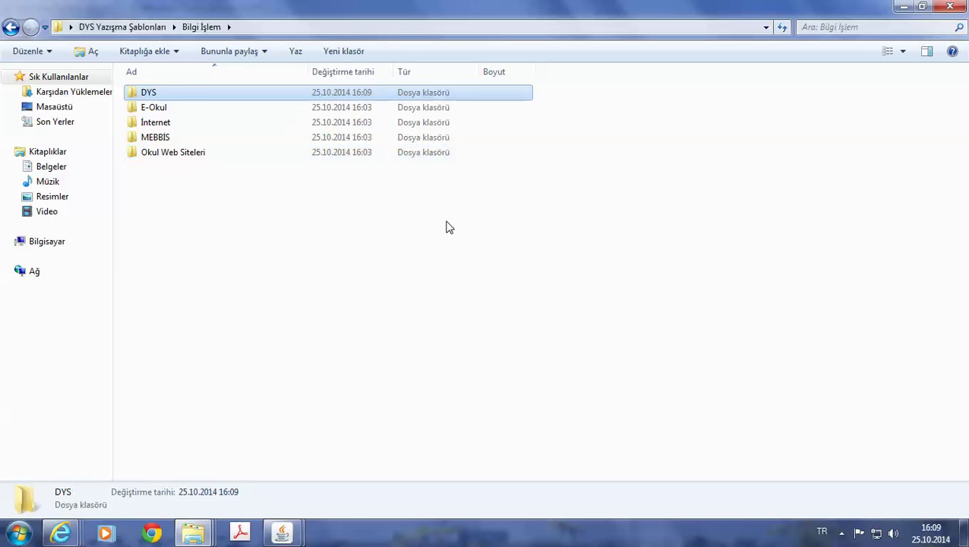
# Start saving the letter with the Ulusal Doküman Formatı [.udf] file type.
pyautogui.moveTo(282, 532)
pyautogui.click(373, 483)
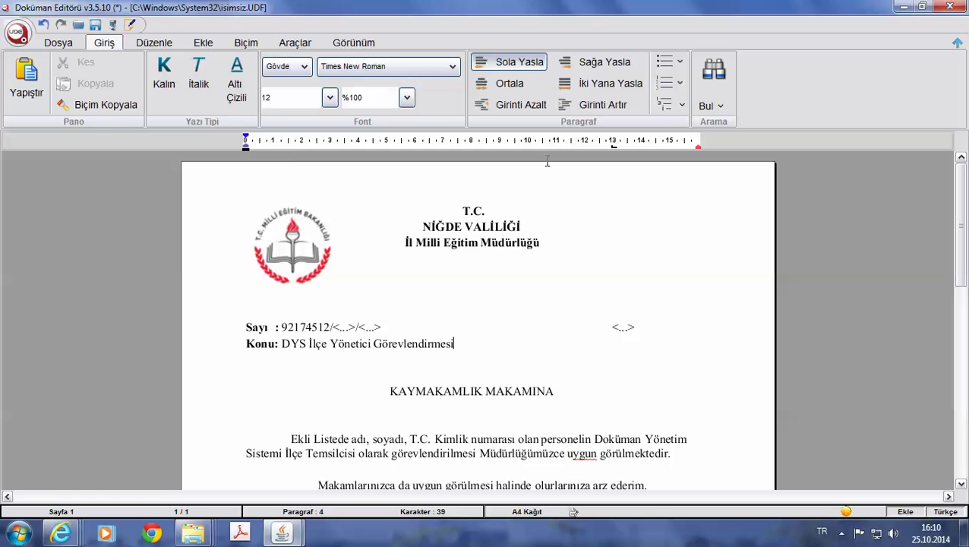
pyautogui.click(95, 25)
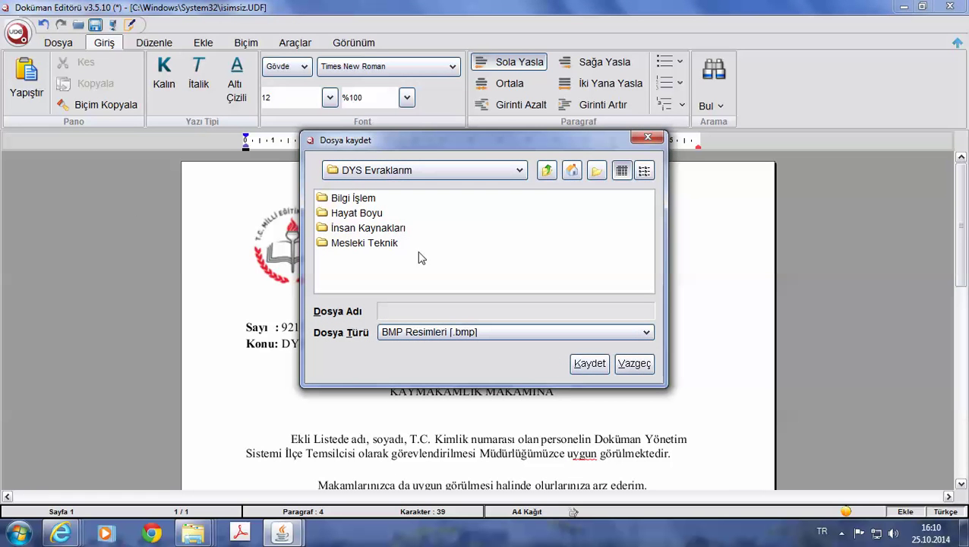
pyautogui.doubleClick(352, 198)
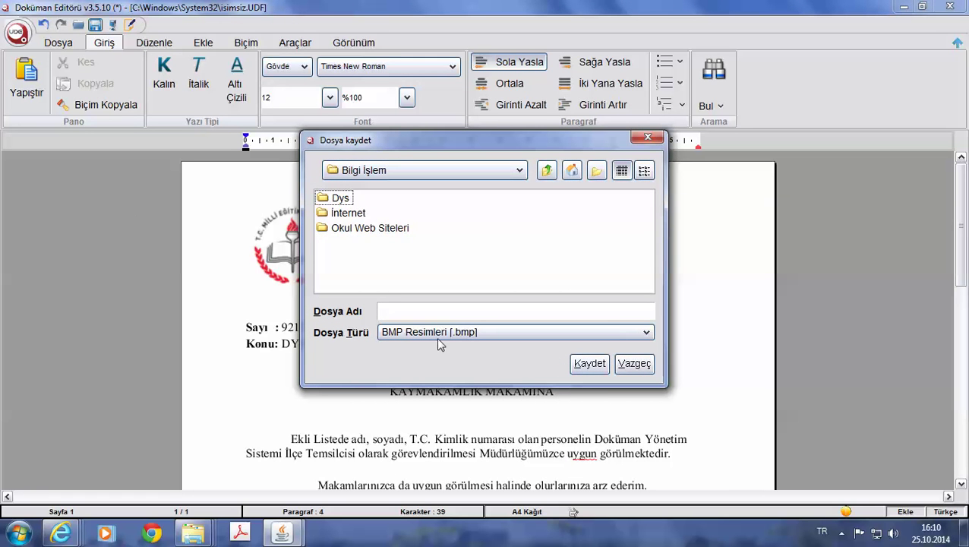
pyautogui.doubleClick(341, 198)
pyautogui.click(448, 332)
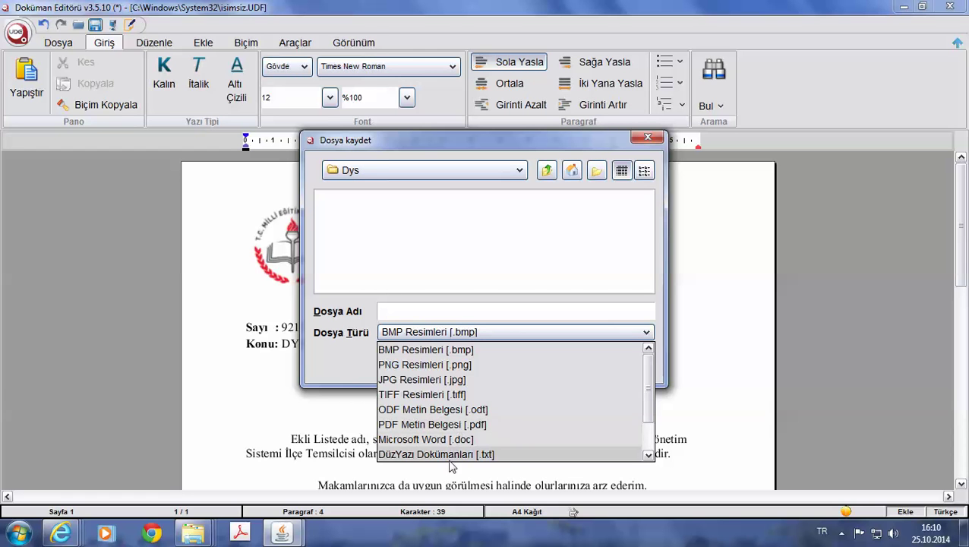
pyautogui.scroll(-1, 452, 455)
pyautogui.click(487, 455)
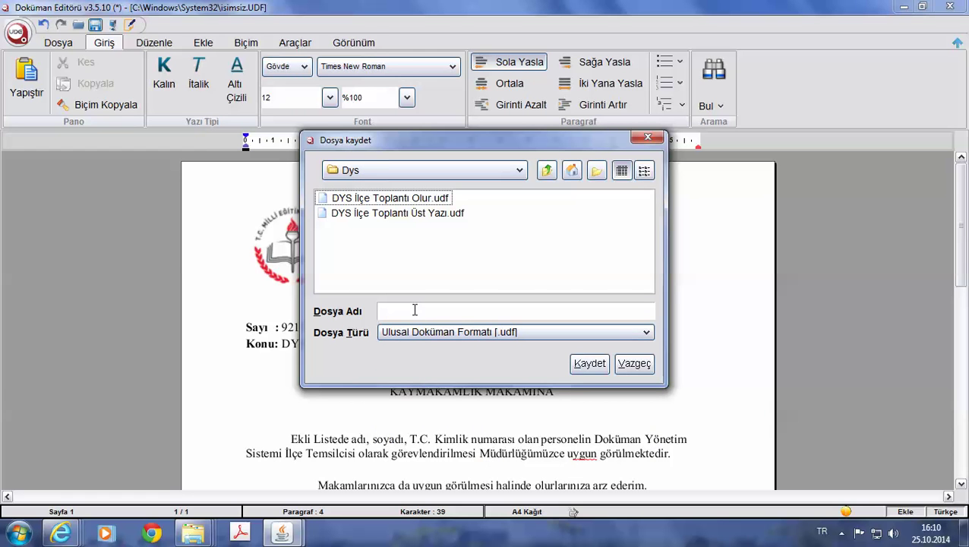
# Save it as 'DYS İlçe Görevlendirme Oluru' in Desktop\DYS Yazışma Şablonları\Bilgi İşlem\DYS.
pyautogui.click(518, 173)
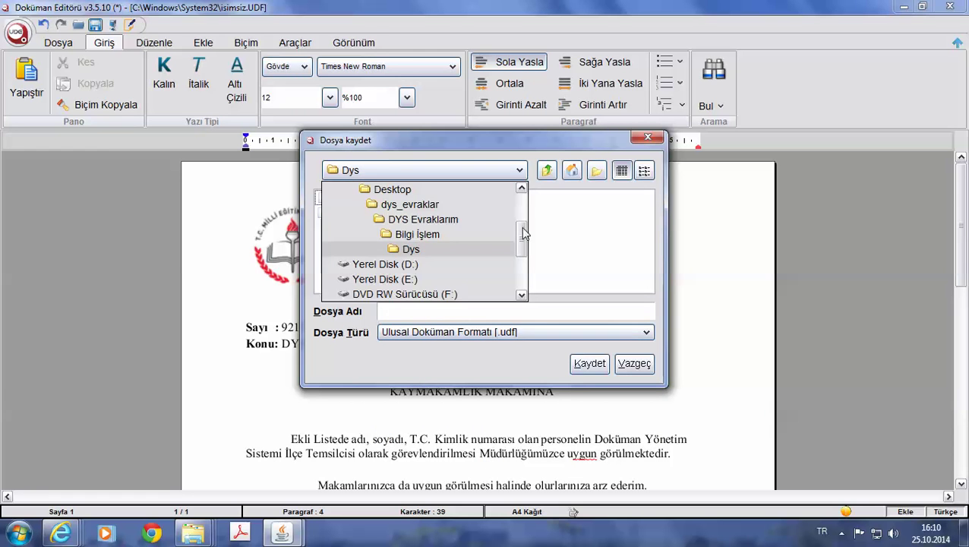
pyautogui.scroll(2, 523, 233)
pyautogui.click(378, 197)
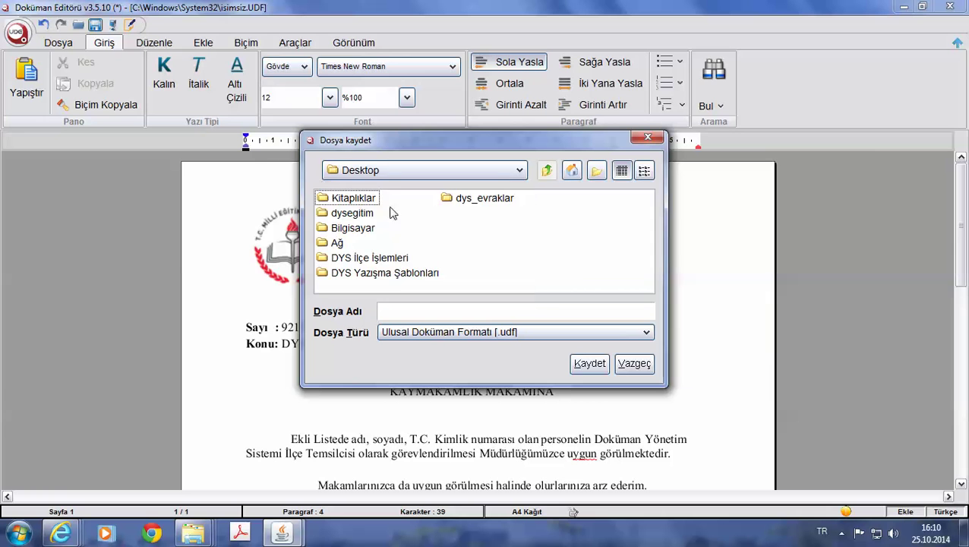
pyautogui.doubleClick(391, 273)
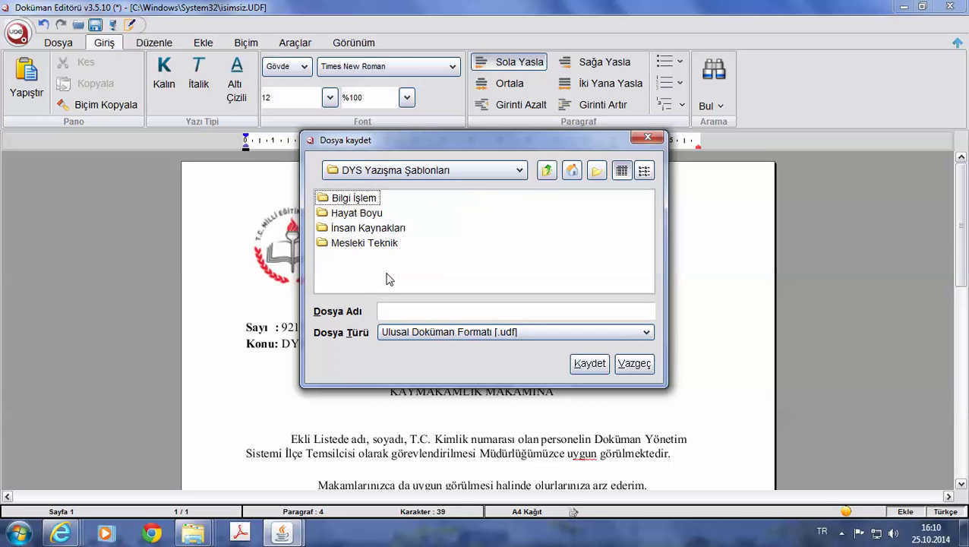
pyautogui.doubleClick(355, 199)
pyautogui.doubleClick(342, 199)
pyautogui.click(405, 313)
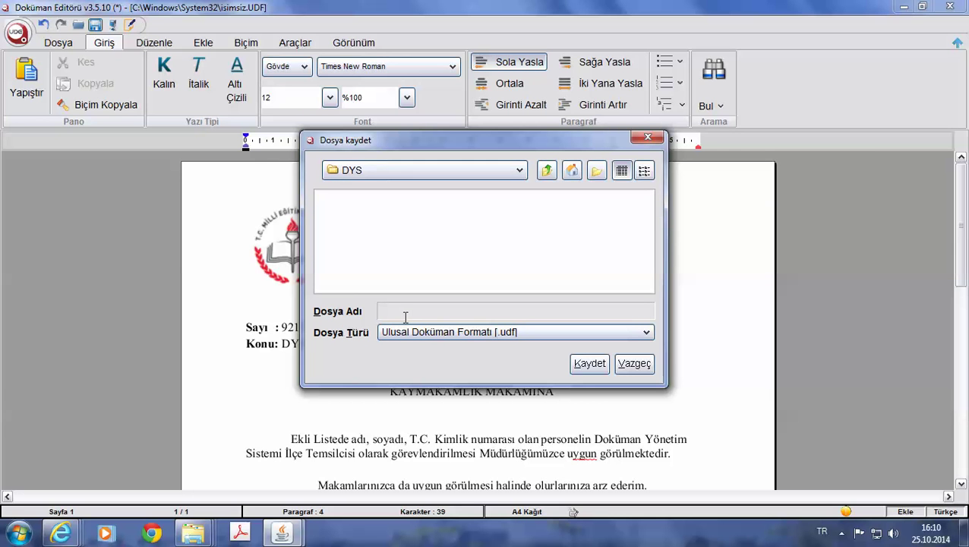
pyautogui.write('DYS İlçe Görevlendirme Oluru')
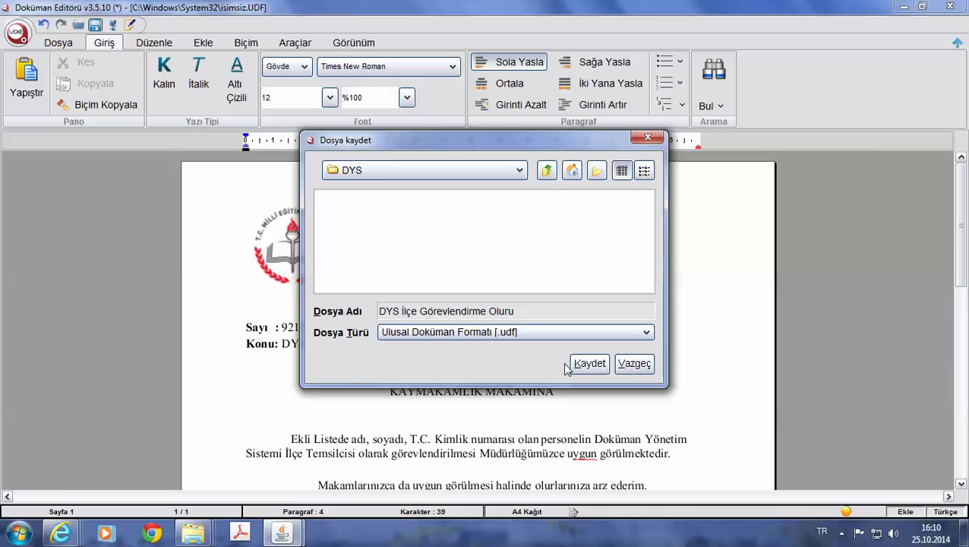
pyautogui.click(589, 364)
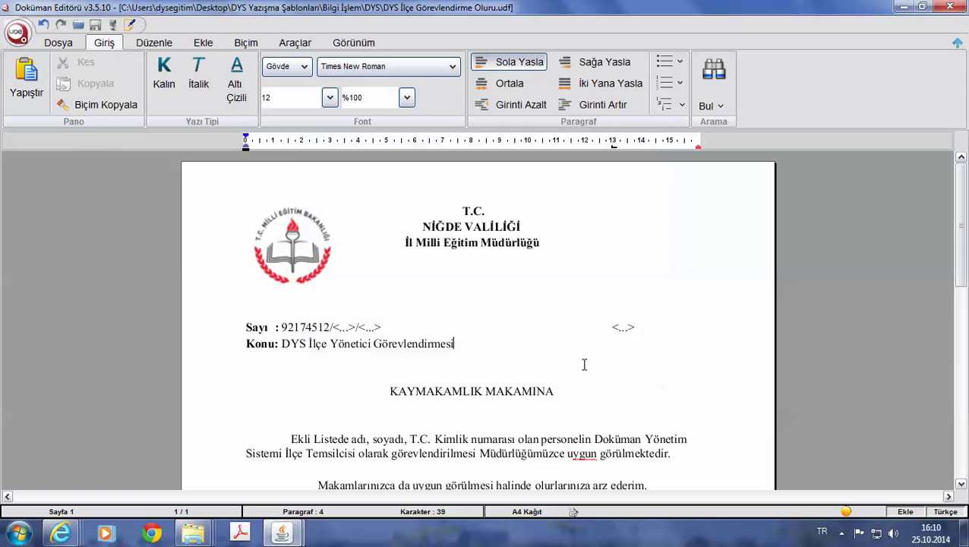
# Close the editor and copy DYS İlçe Görevlendirme Oluru.udf from the DYS folder.
pyautogui.click(958, 11)
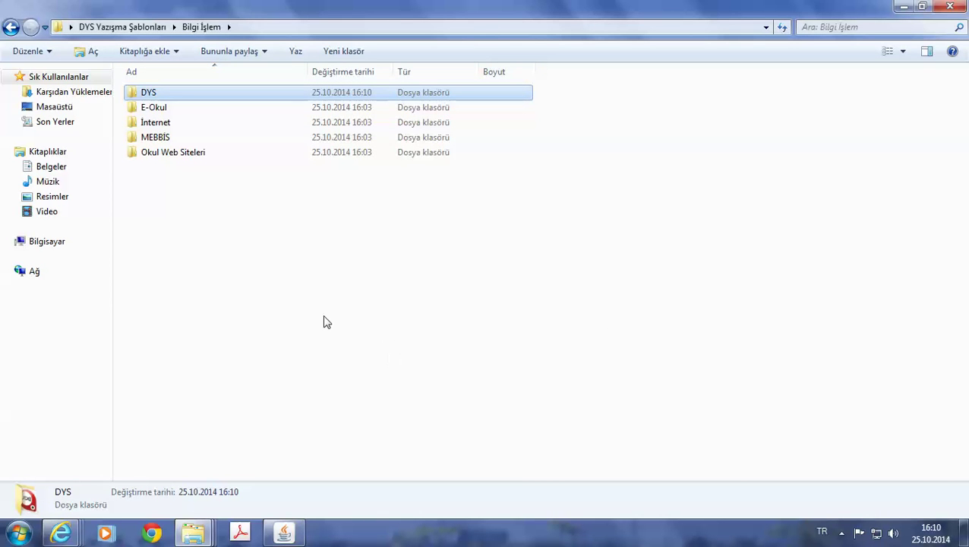
pyautogui.doubleClick(164, 97)
pyautogui.click(163, 96)
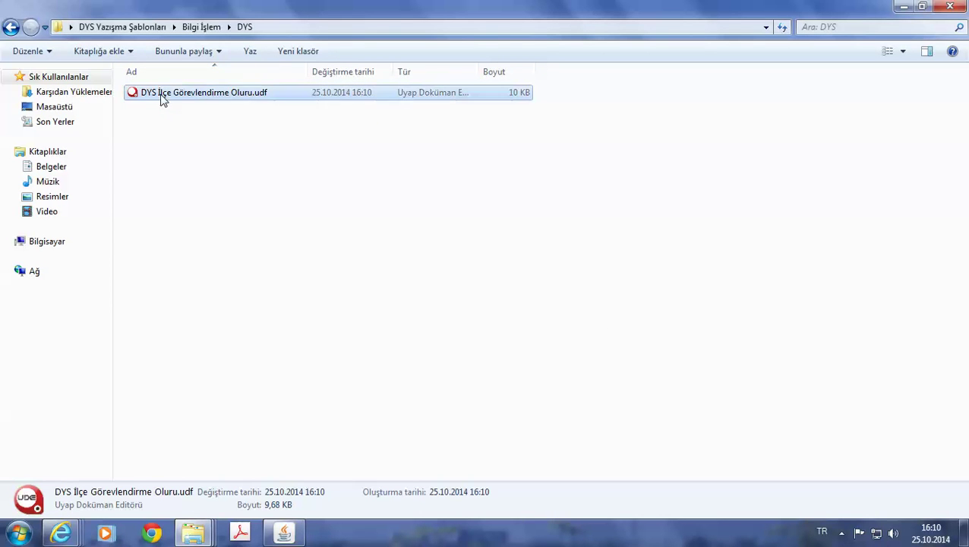
pyautogui.rightClick(161, 94)
pyautogui.click(205, 350)
# Paste the copy into the E-Okul folder and open it.
pyautogui.click(11, 26)
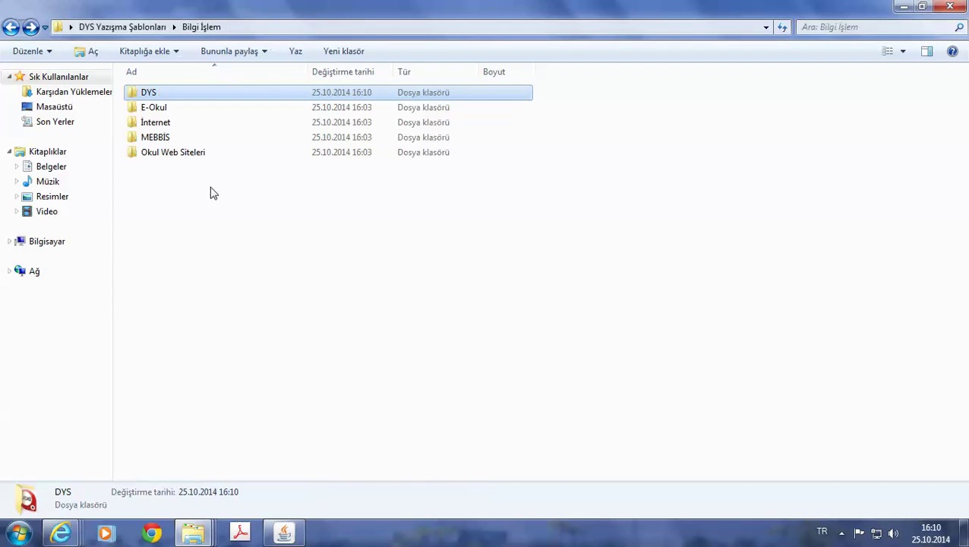
pyautogui.doubleClick(148, 106)
pyautogui.rightClick(199, 157)
pyautogui.click(288, 278)
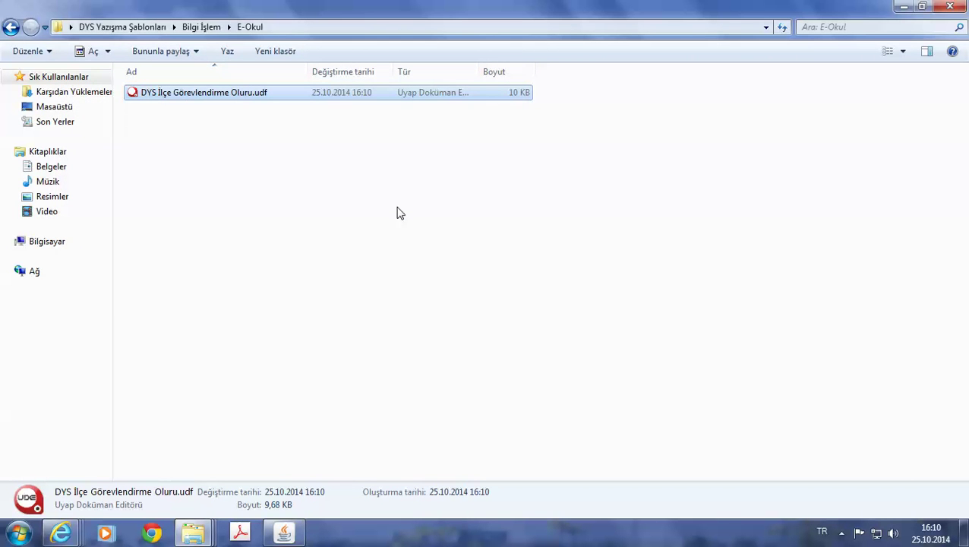
pyautogui.press('Return')
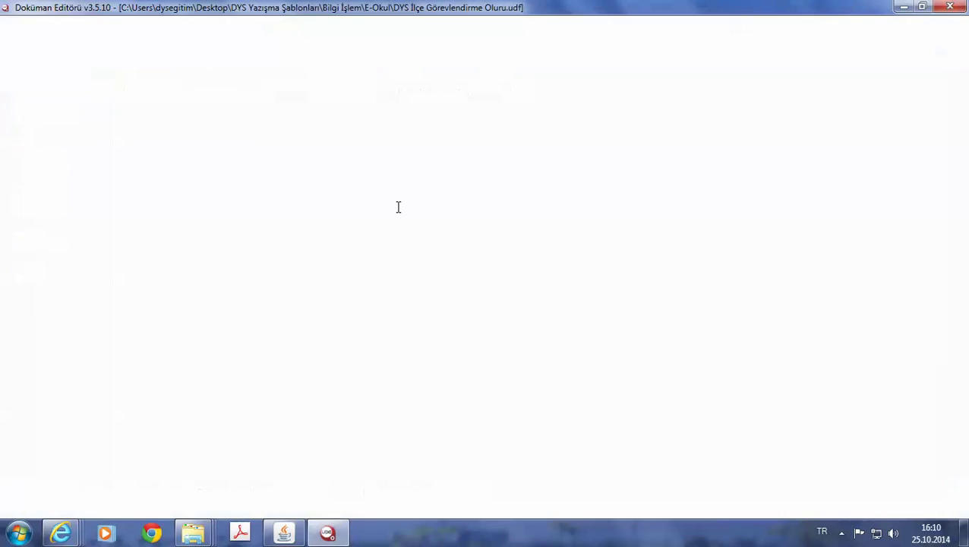
# Review the saved olur, checking the Ccccccc DDDD / Kaymakam signature lines, then close it.
pyautogui.scroll(-4, 396, 208)
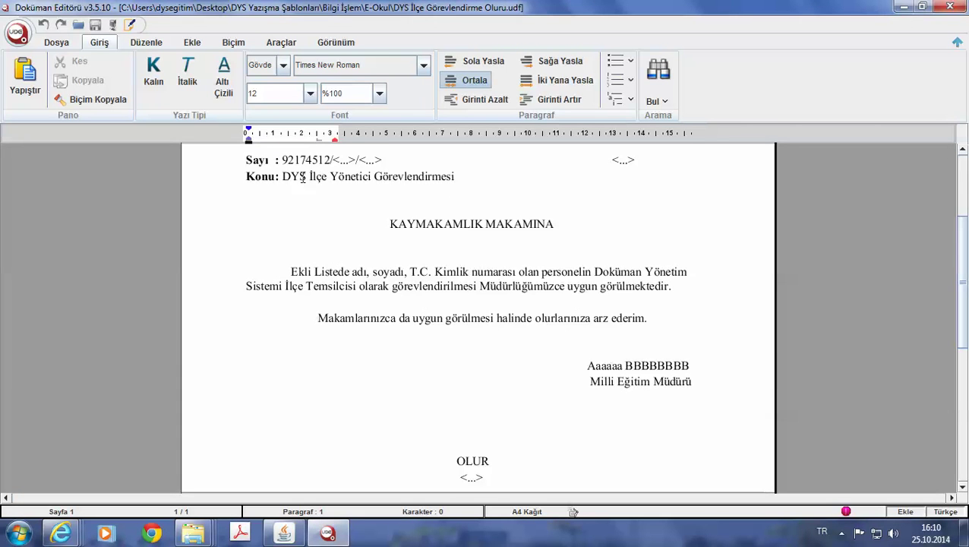
pyautogui.moveTo(247, 176); pyautogui.dragTo(693, 359)
pyautogui.scroll(-3, 532, 359)
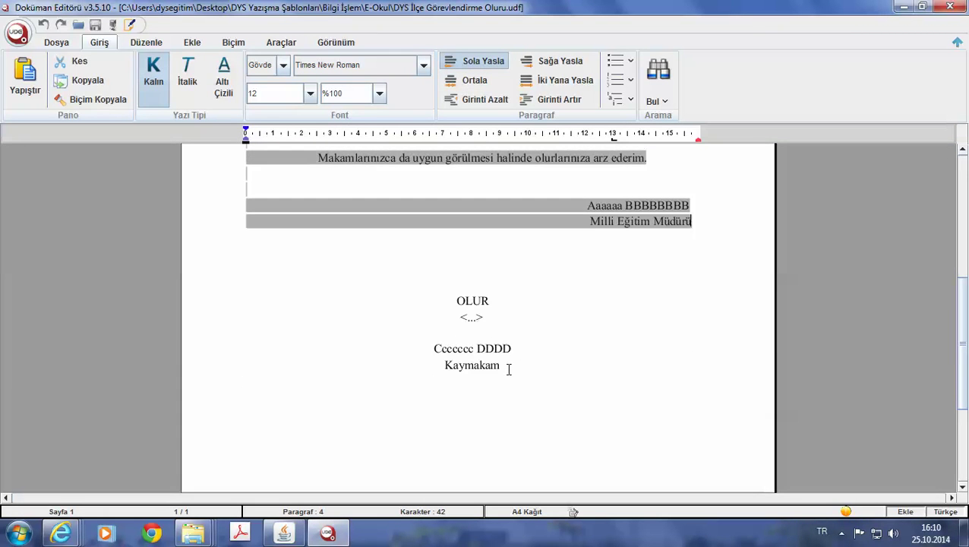
pyautogui.moveTo(501, 368); pyautogui.dragTo(450, 350)
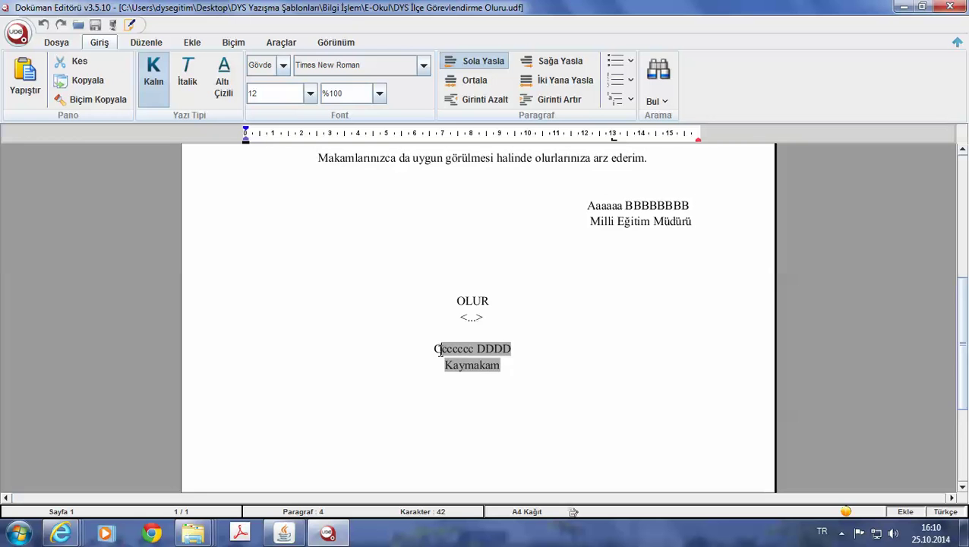
pyautogui.scroll(-5, 454, 440)
pyautogui.scroll(10, 466, 419)
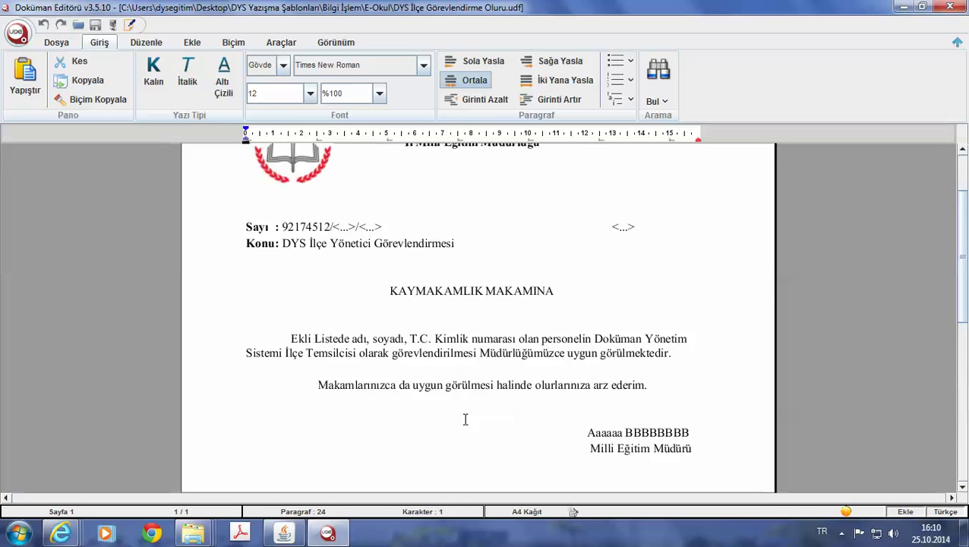
pyautogui.scroll(3, 466, 419)
pyautogui.scroll(-4, 488, 281)
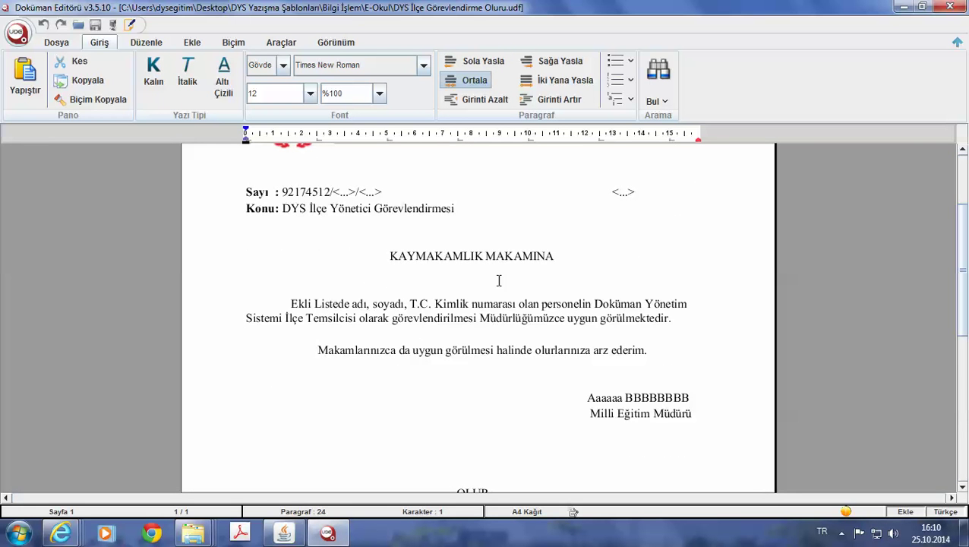
pyautogui.click(950, 7)
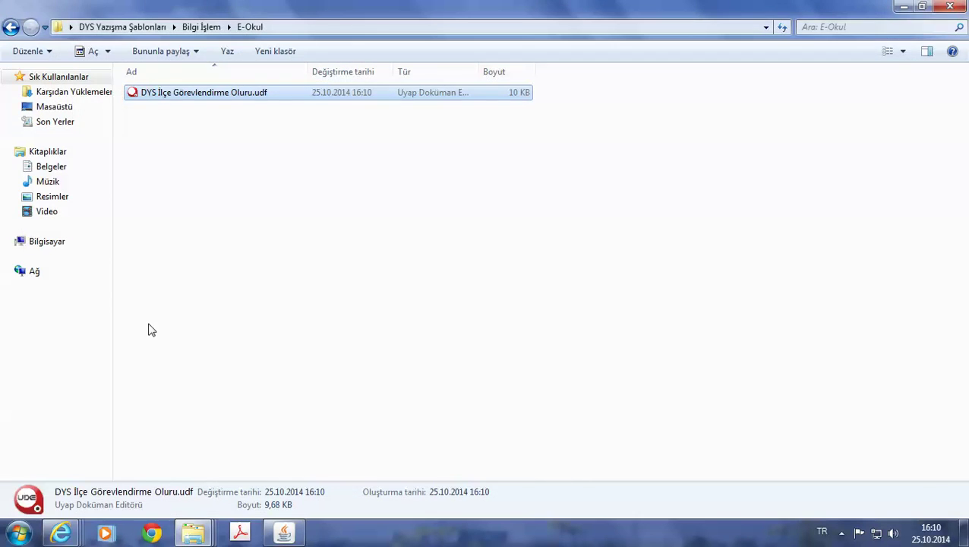
# Bring up the open-file dialog and set the location to the Desktop.
pyautogui.click(284, 533)
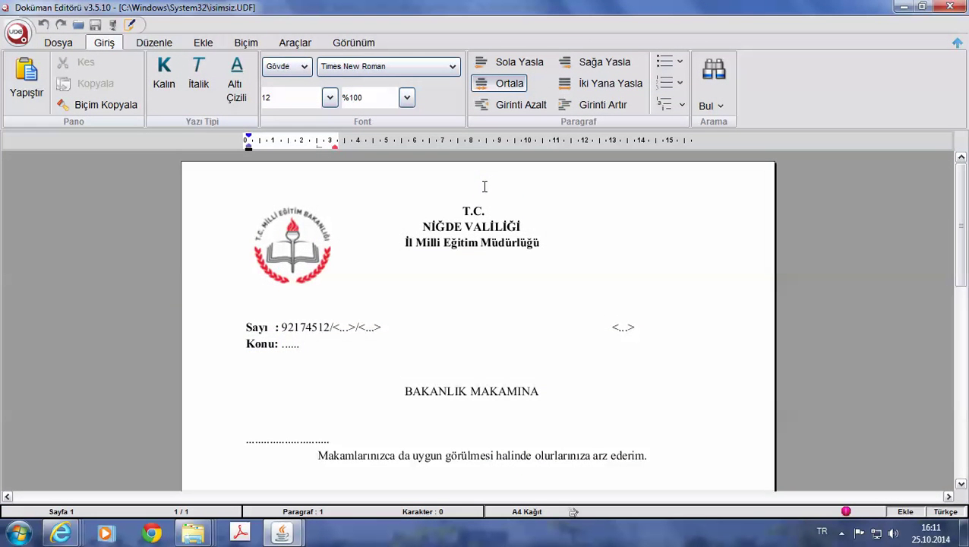
pyautogui.click(77, 25)
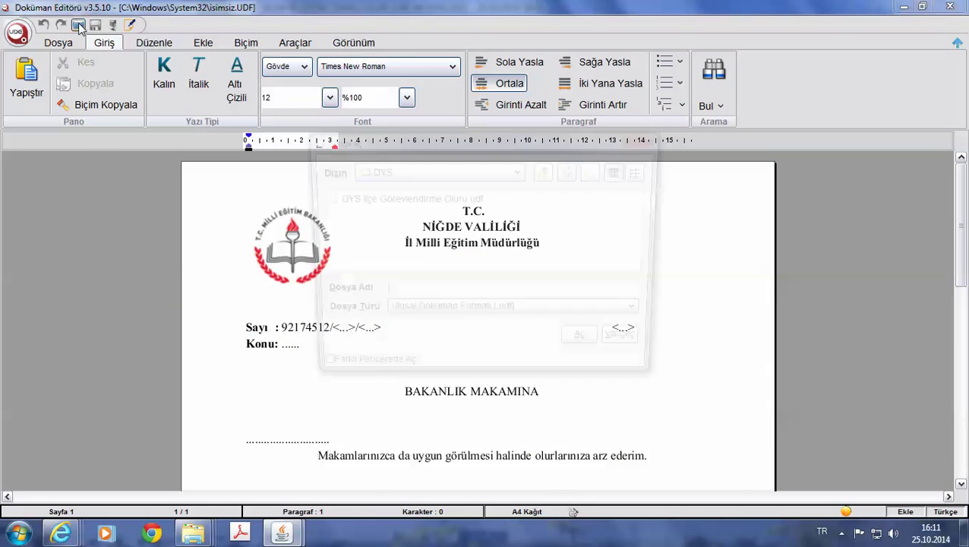
pyautogui.click(519, 171)
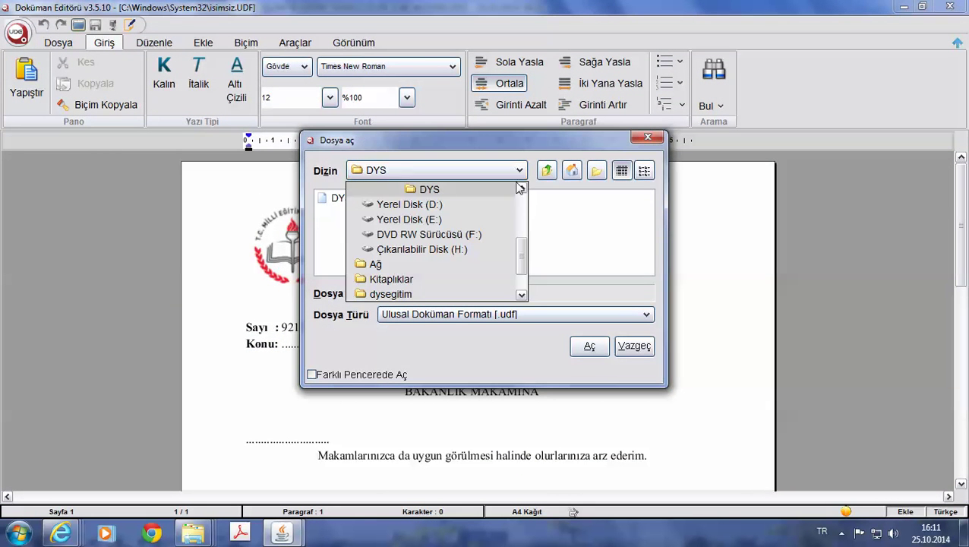
pyautogui.click(520, 212)
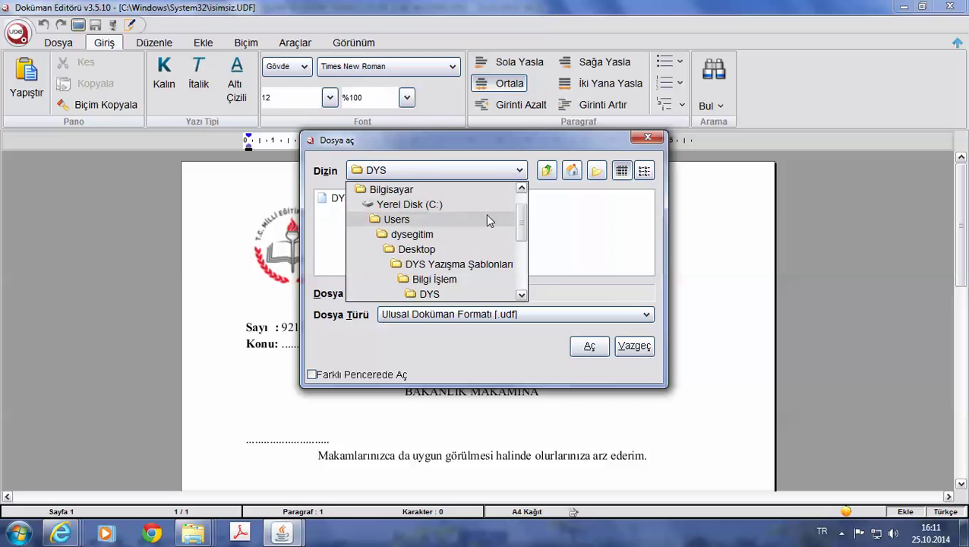
pyautogui.click(522, 205)
pyautogui.click(448, 203)
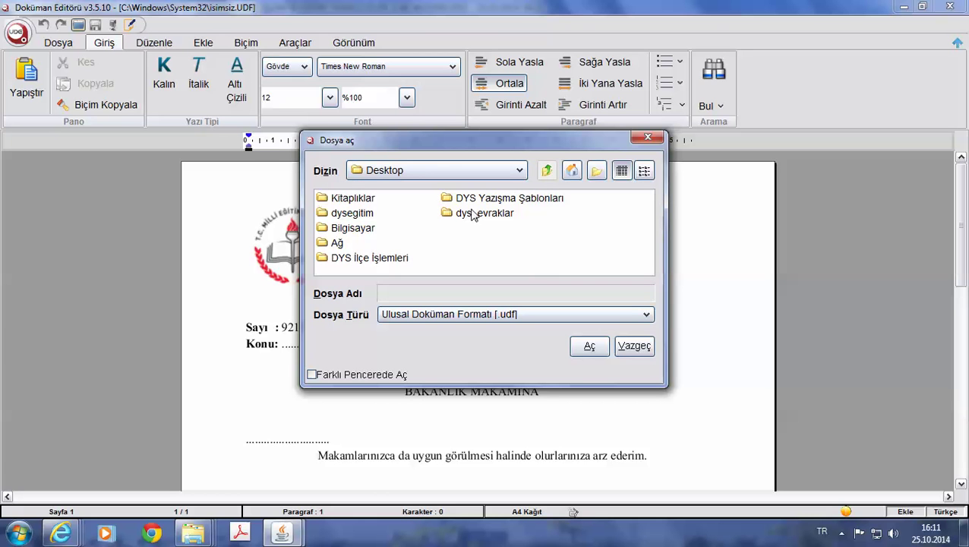
# Open DYS İlçe Görevlendirme Oluru.udf from DYS Yazışma Şablonları\Bilgi İşlem\DYS, then close the editor.
pyautogui.doubleClick(454, 204)
pyautogui.doubleClick(366, 202)
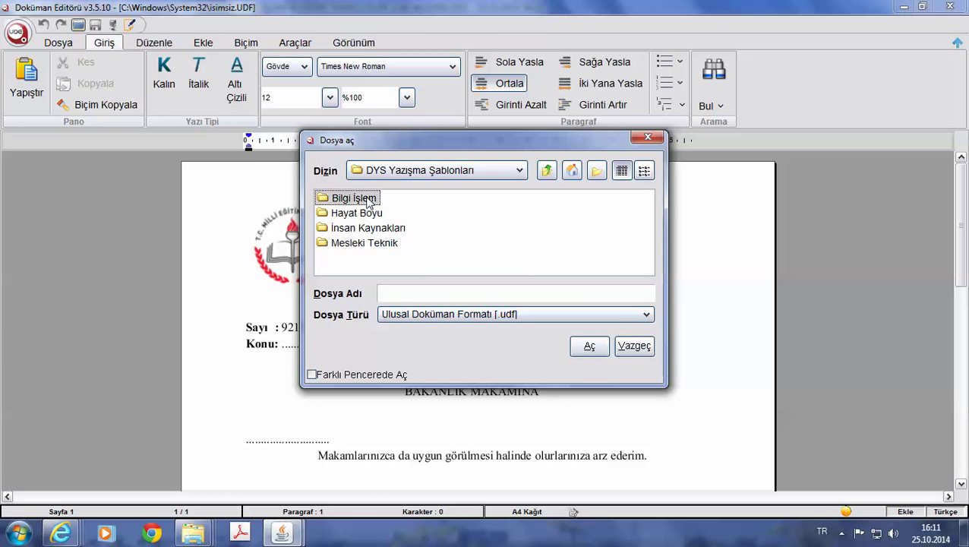
pyautogui.doubleClick(343, 198)
pyautogui.click(357, 199)
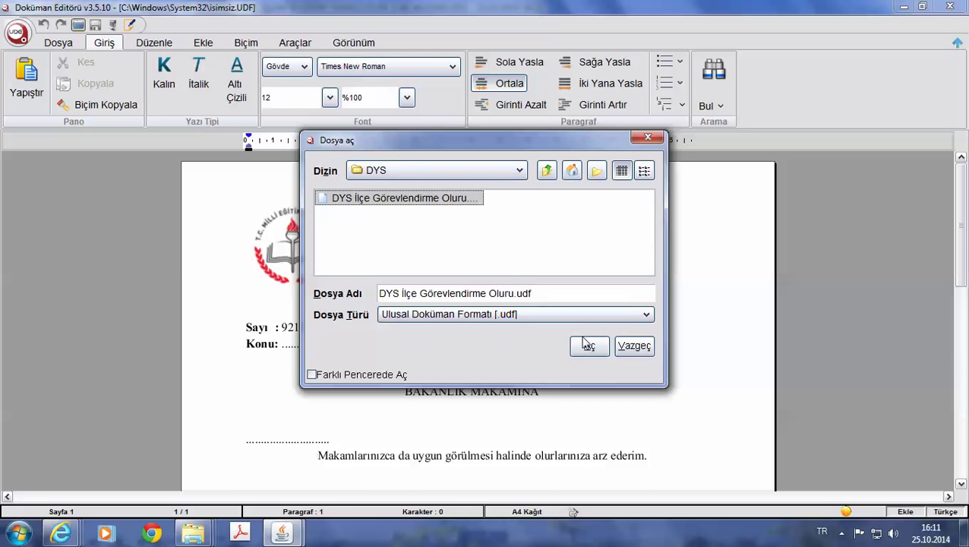
pyautogui.click(589, 346)
pyautogui.scroll(-4, 515, 323)
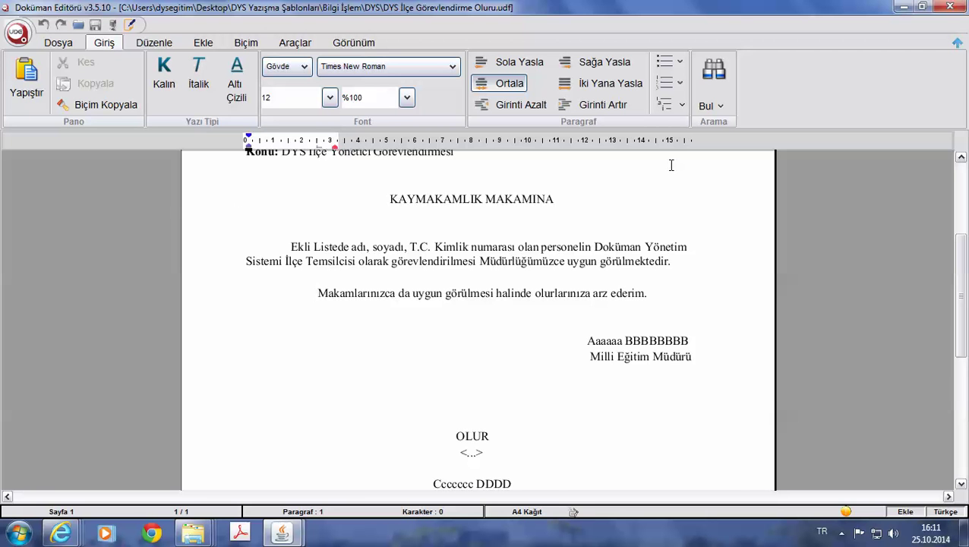
pyautogui.click(949, 6)
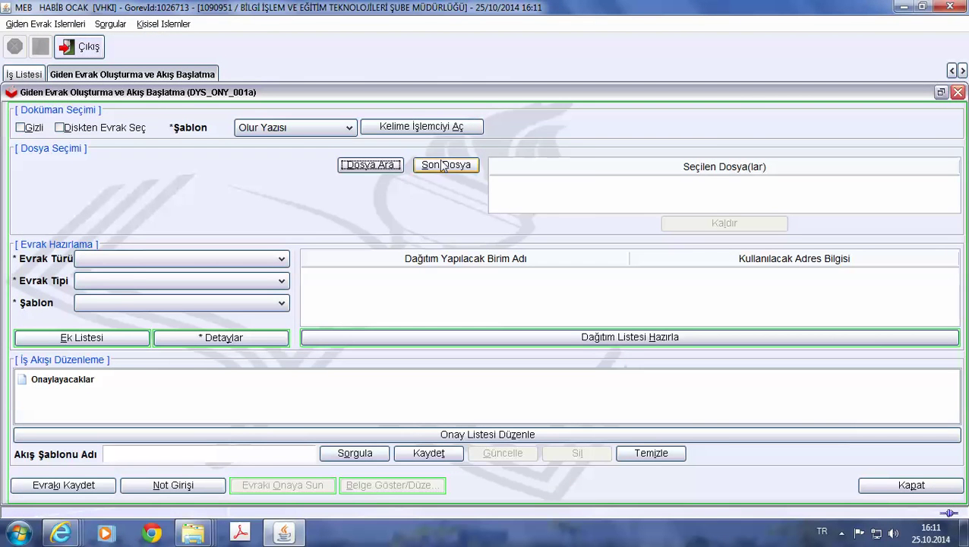
# Minimize the DYS window and close the open Explorer folder windows.
pyautogui.click(893, 9)
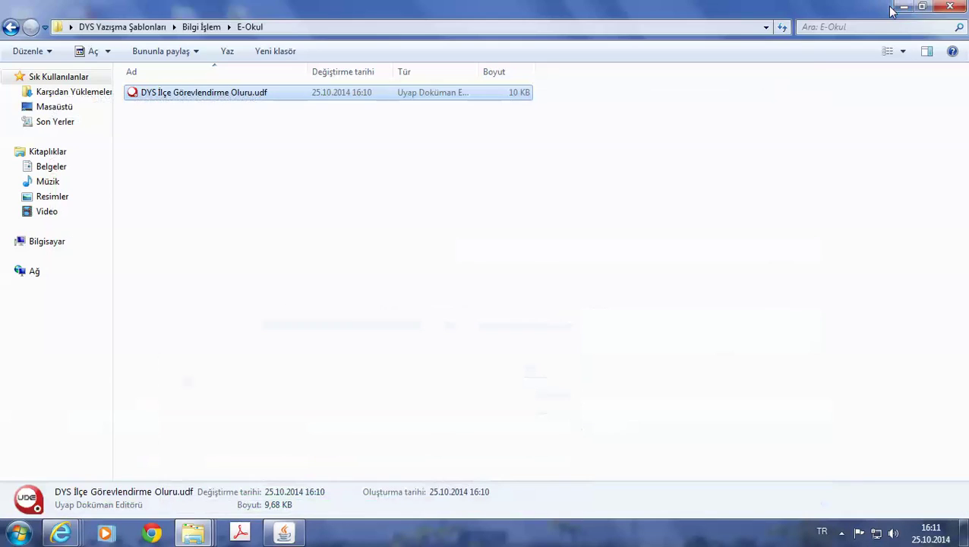
pyautogui.click(217, 167)
pyautogui.hotkey('alt', 'F4')
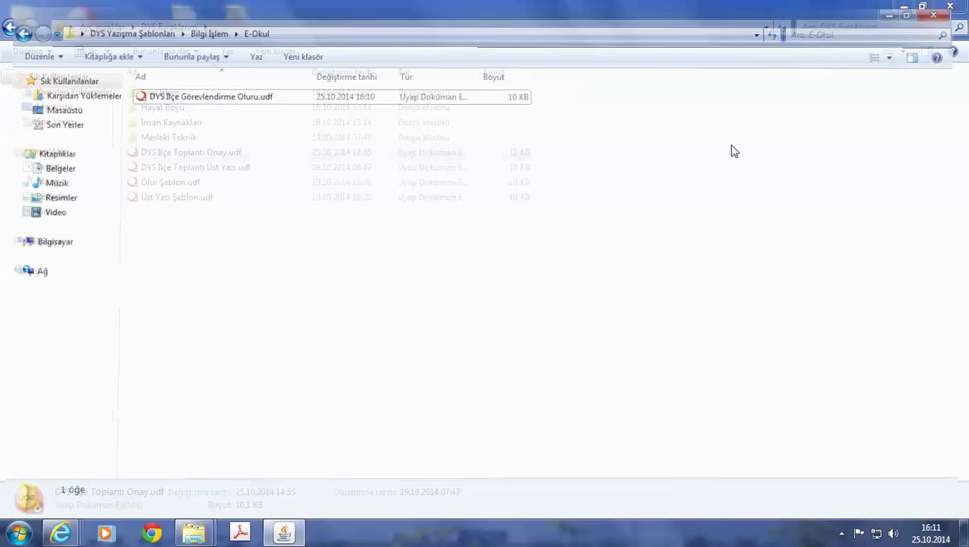
pyautogui.click(949, 7)
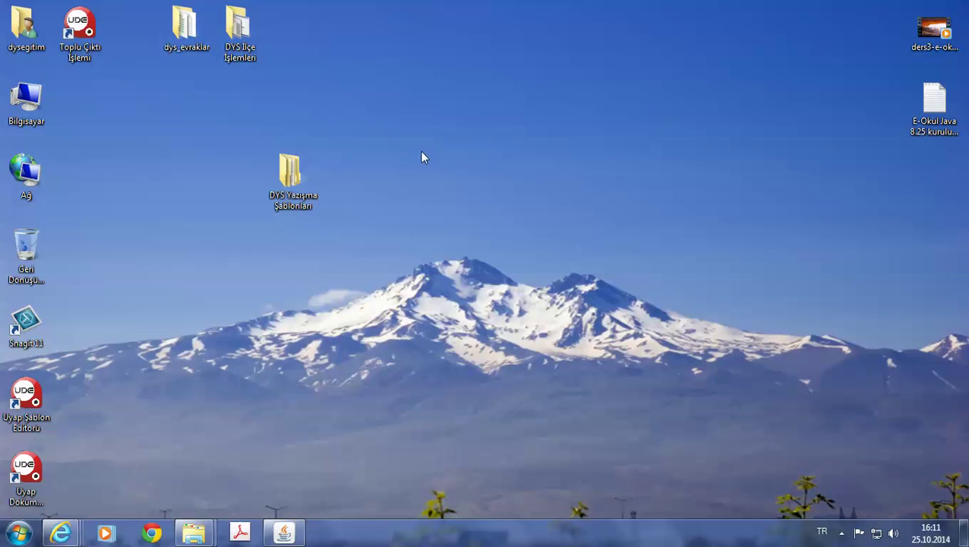
pyautogui.doubleClick(247, 34)
pyautogui.hotkey('alt', 'F4')
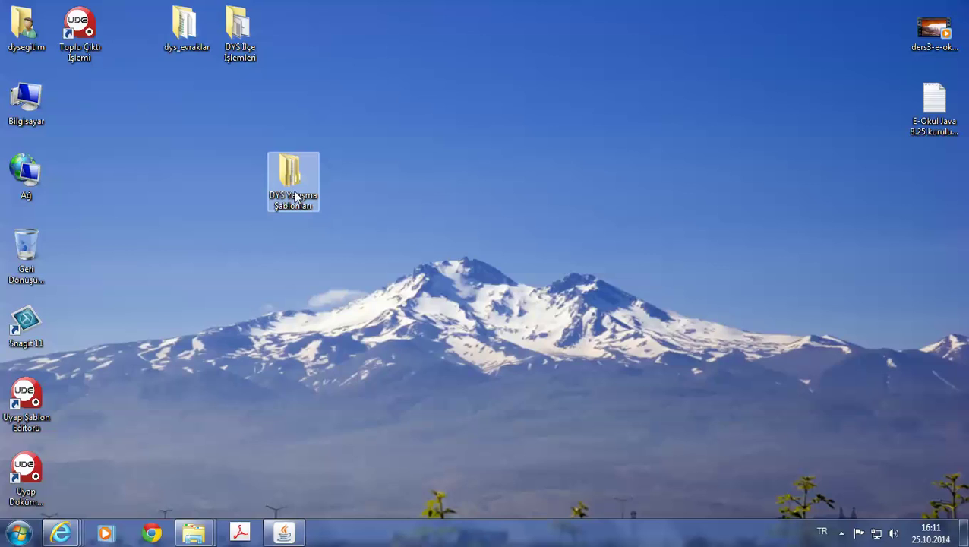
# Open DYS İlçe Görevlendirme Oluru.udf via DYS Yazışma Şablonları > Bilgi İşlem > DYS.
pyautogui.doubleClick(296, 197)
pyautogui.doubleClick(151, 93)
pyautogui.doubleClick(150, 94)
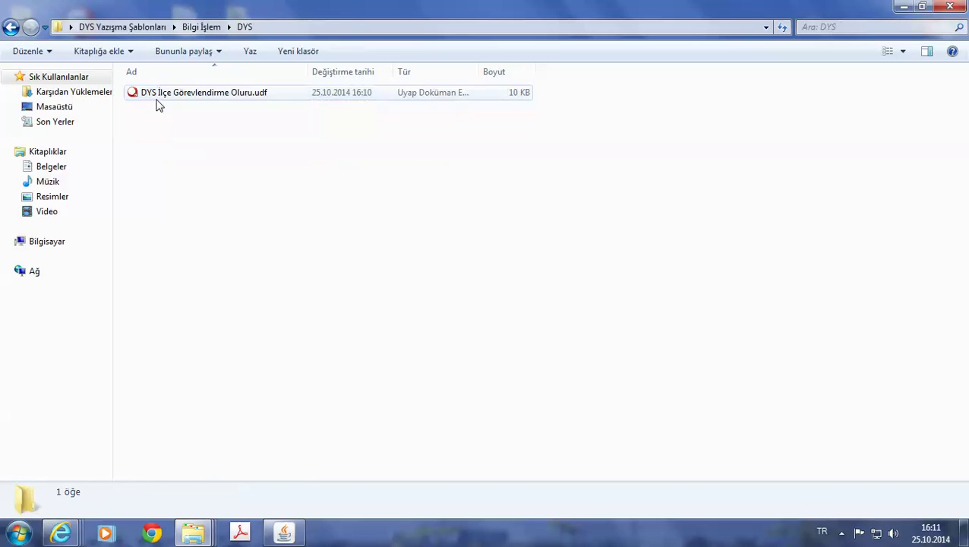
pyautogui.doubleClick(165, 93)
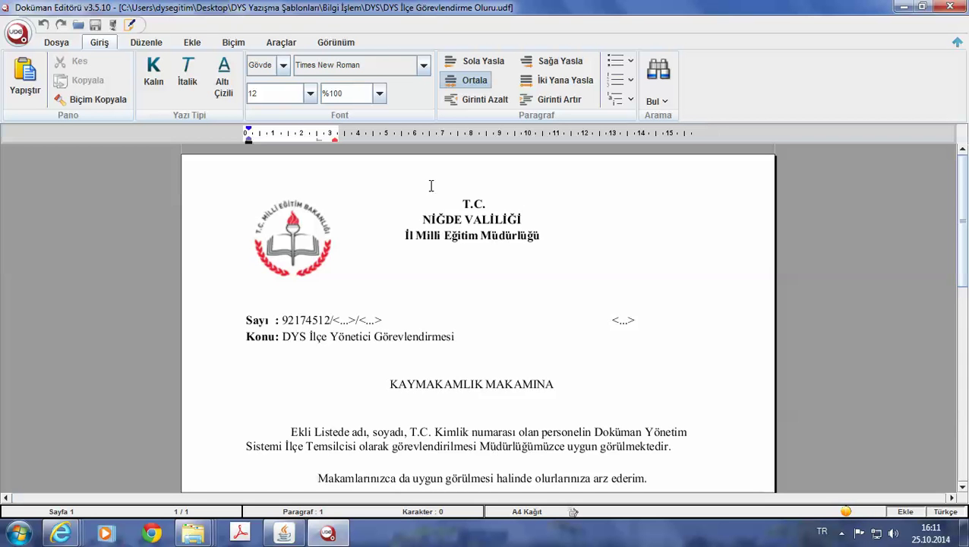
# Load the DYS İlçe Görevlendirme Oluru.udf template into the outgoing document's word processor.
pyautogui.click(283, 534)
pyautogui.click(399, 129)
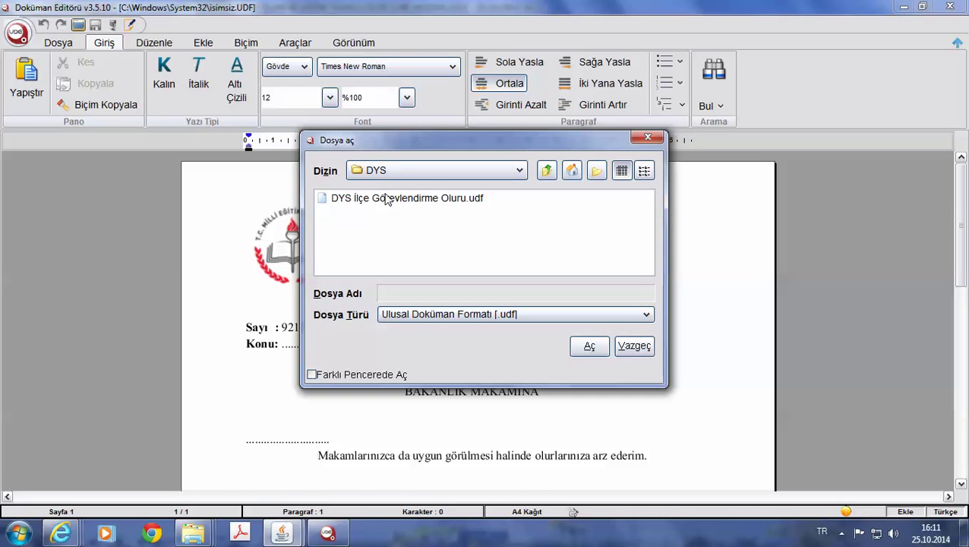
pyautogui.doubleClick(391, 199)
# Save the document back to DYS, confirming with the card PIN and acknowledging the saved message.
pyautogui.click(127, 25)
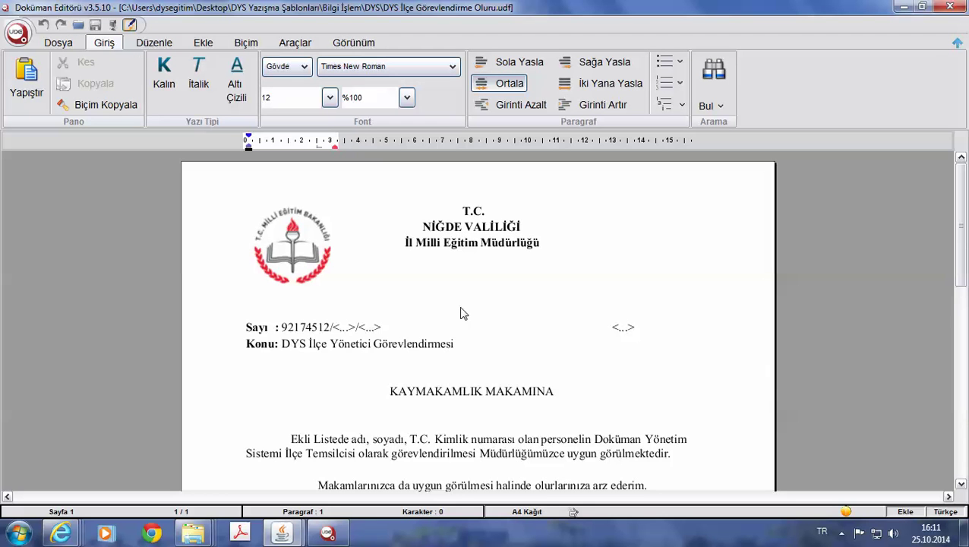
pyautogui.write('******')
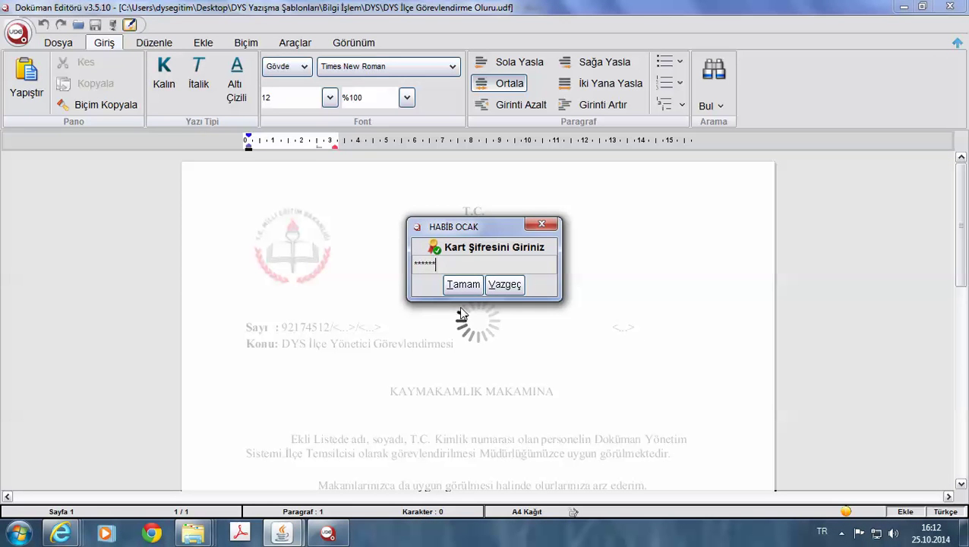
pyautogui.click(462, 286)
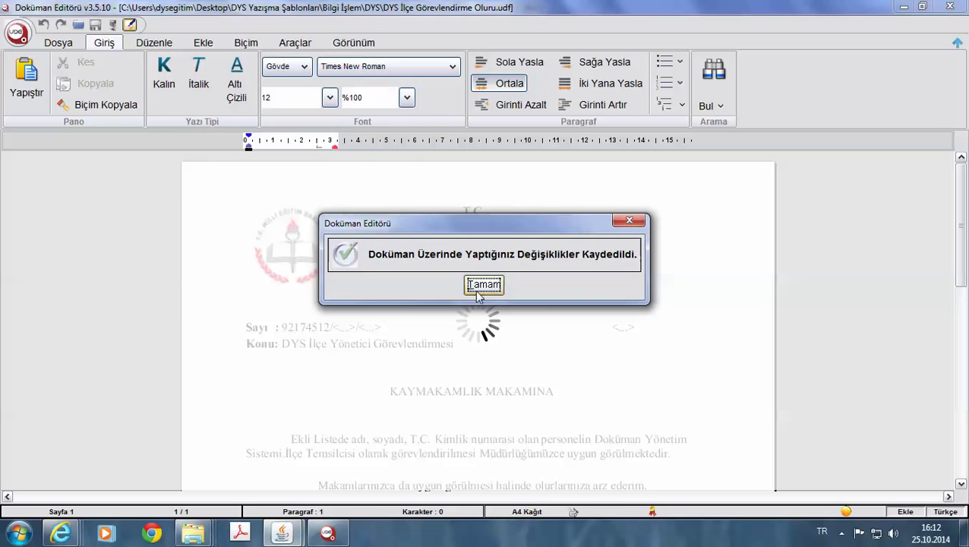
pyautogui.click(485, 282)
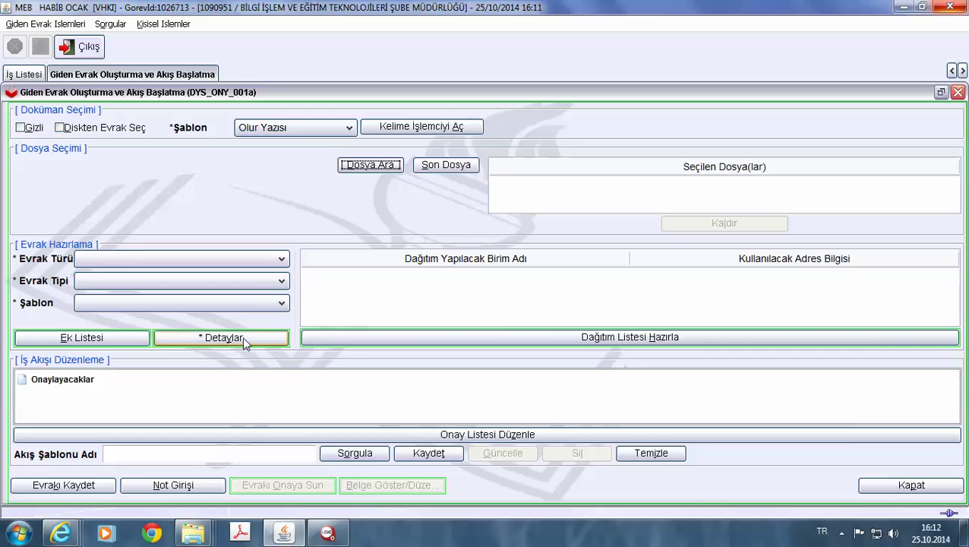
# Search files by number 702 and assign file 702.99 (Yazılım Geliştirme ve Kodlama Çalışmaları → Diğer).
pyautogui.click(368, 165)
pyautogui.write('702')
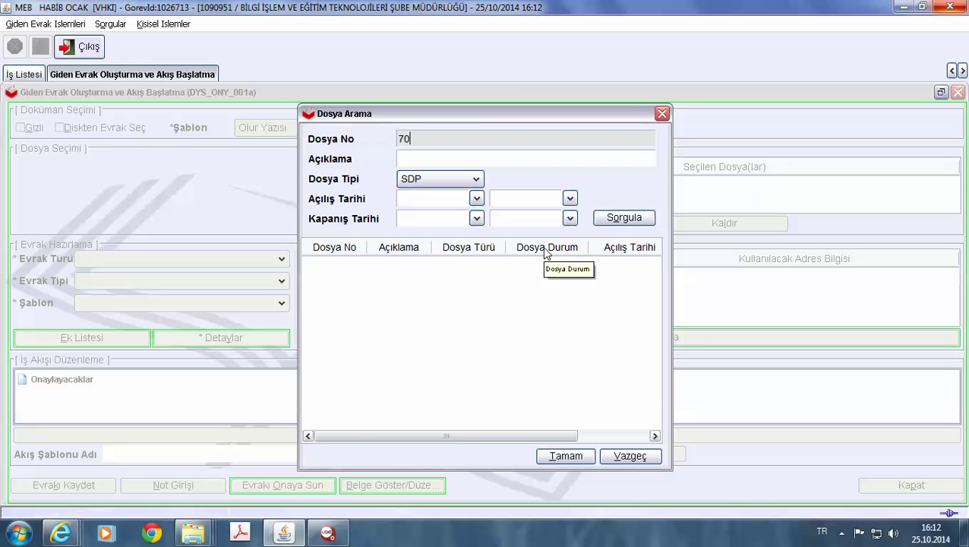
pyautogui.click(624, 217)
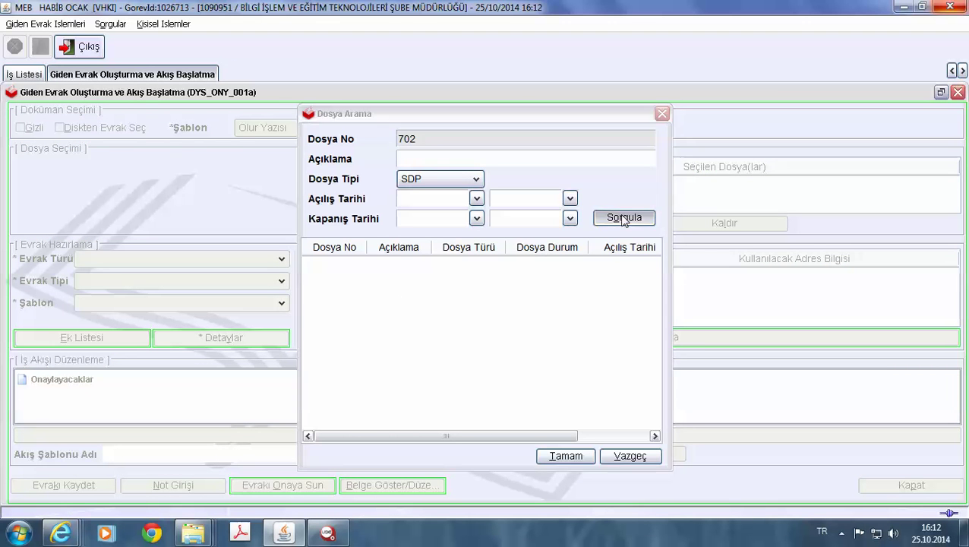
pyautogui.click(394, 329)
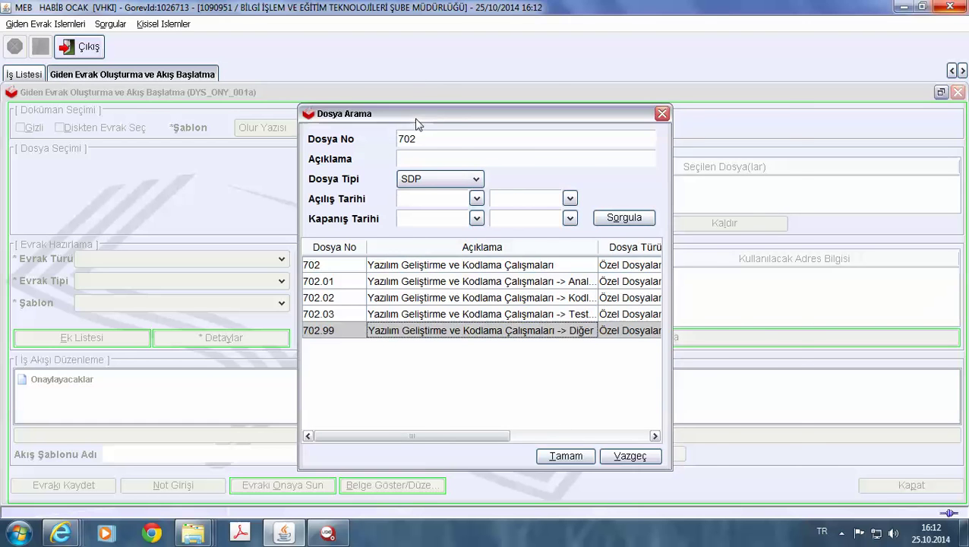
pyautogui.moveTo(416, 116); pyautogui.dragTo(545, 100)
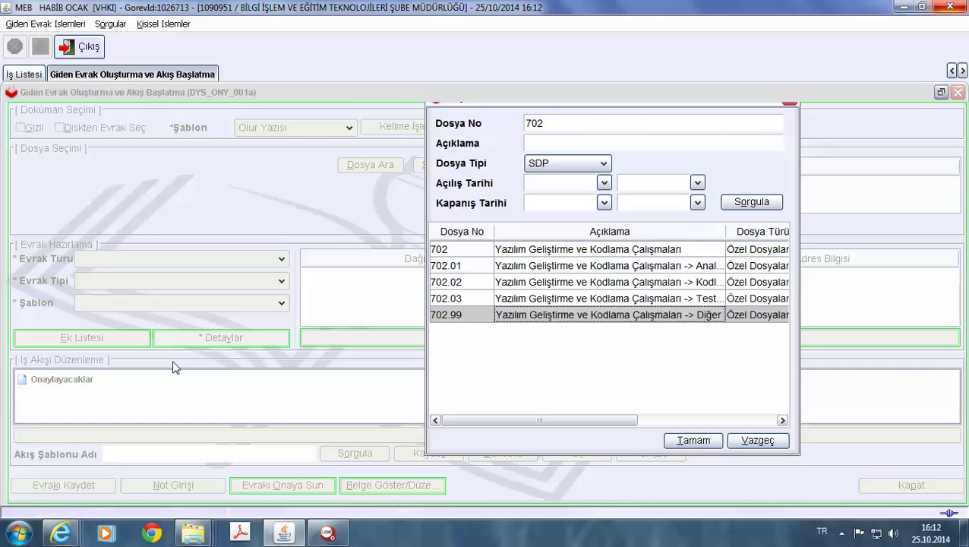
pyautogui.click(687, 439)
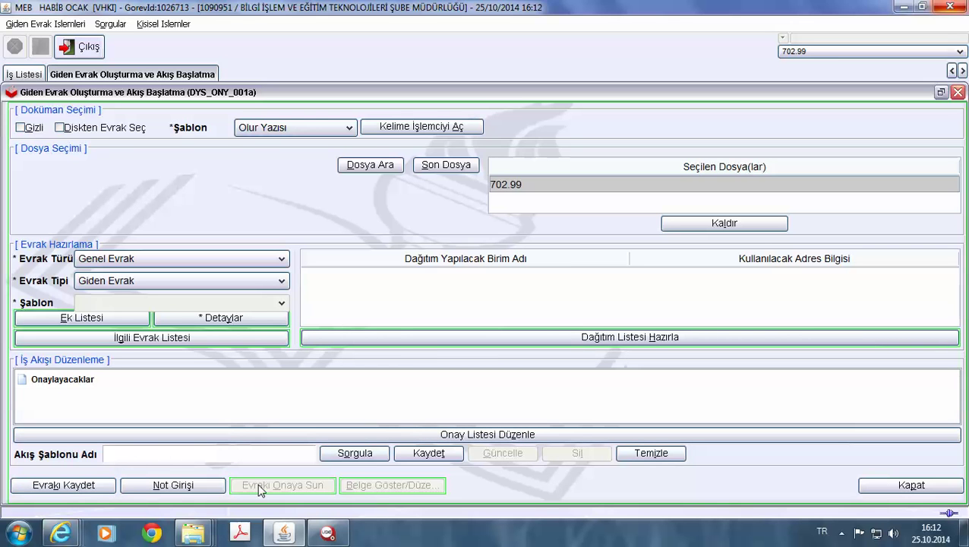
pyautogui.moveTo(60, 532)
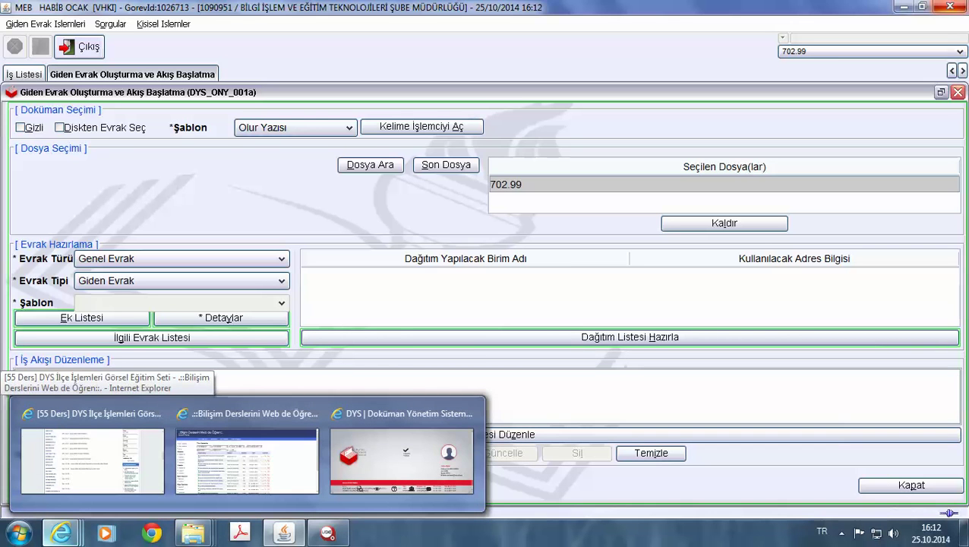